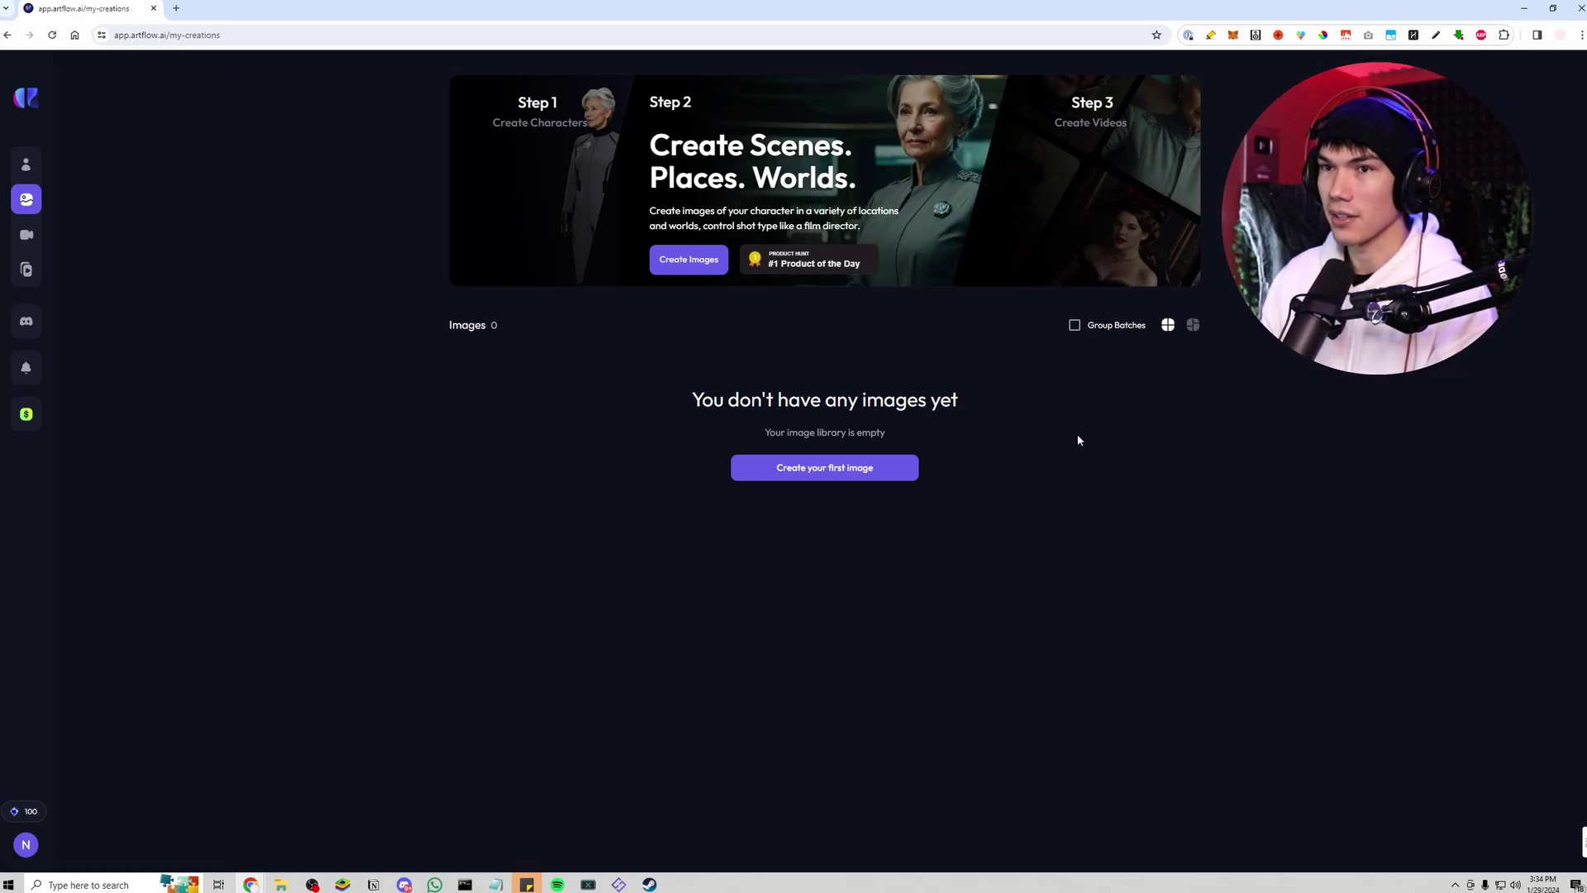
Go to Image Studio and start creating a new consistent character
mouse_move(25, 198)
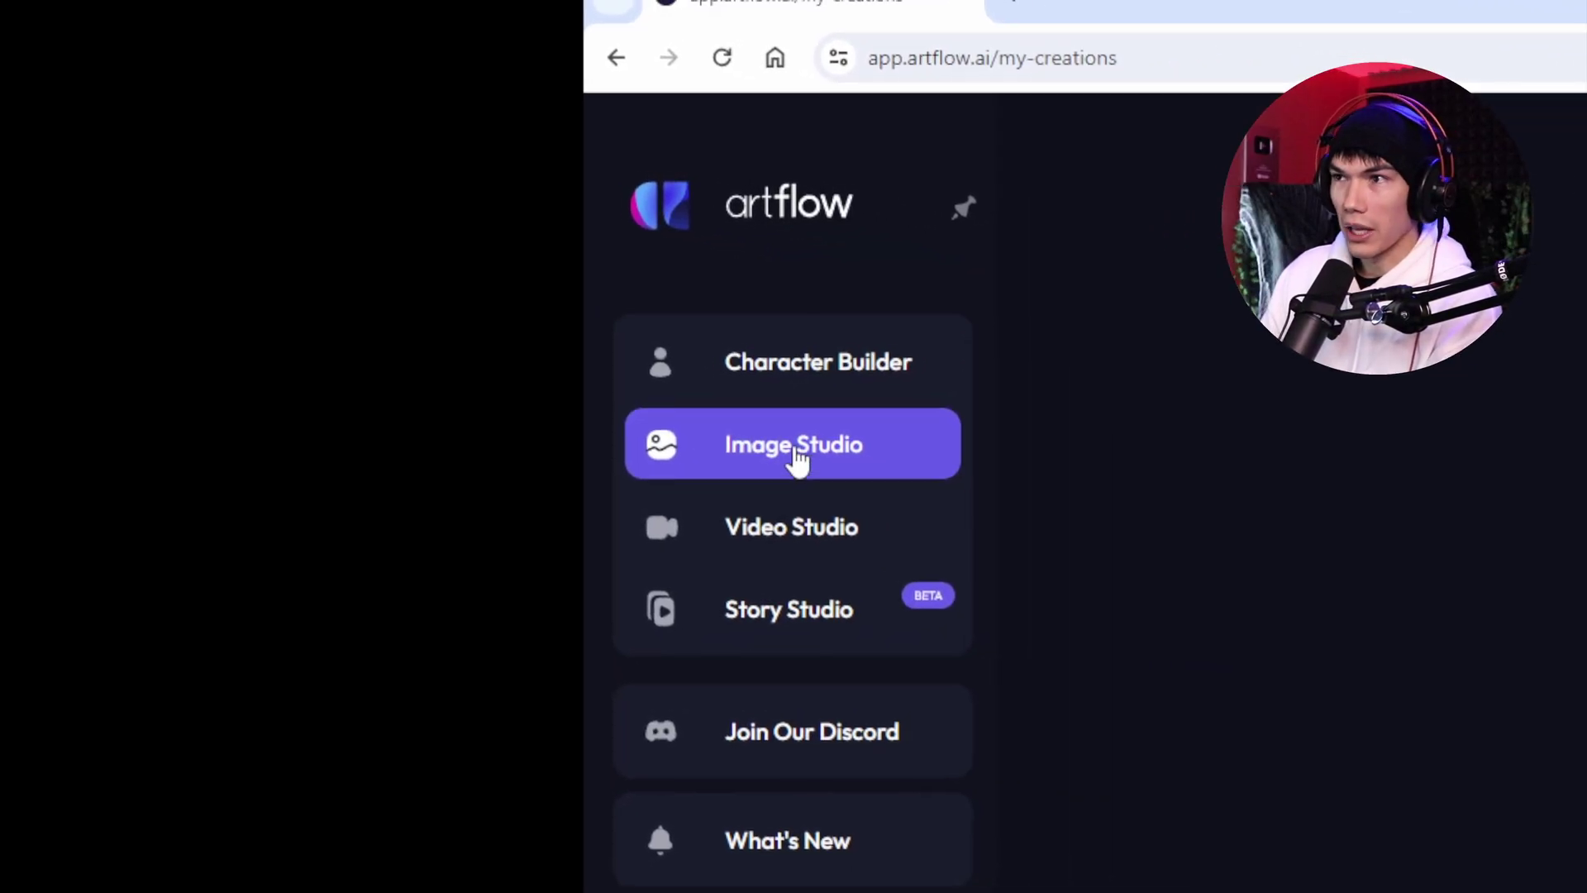
left_click(798, 459)
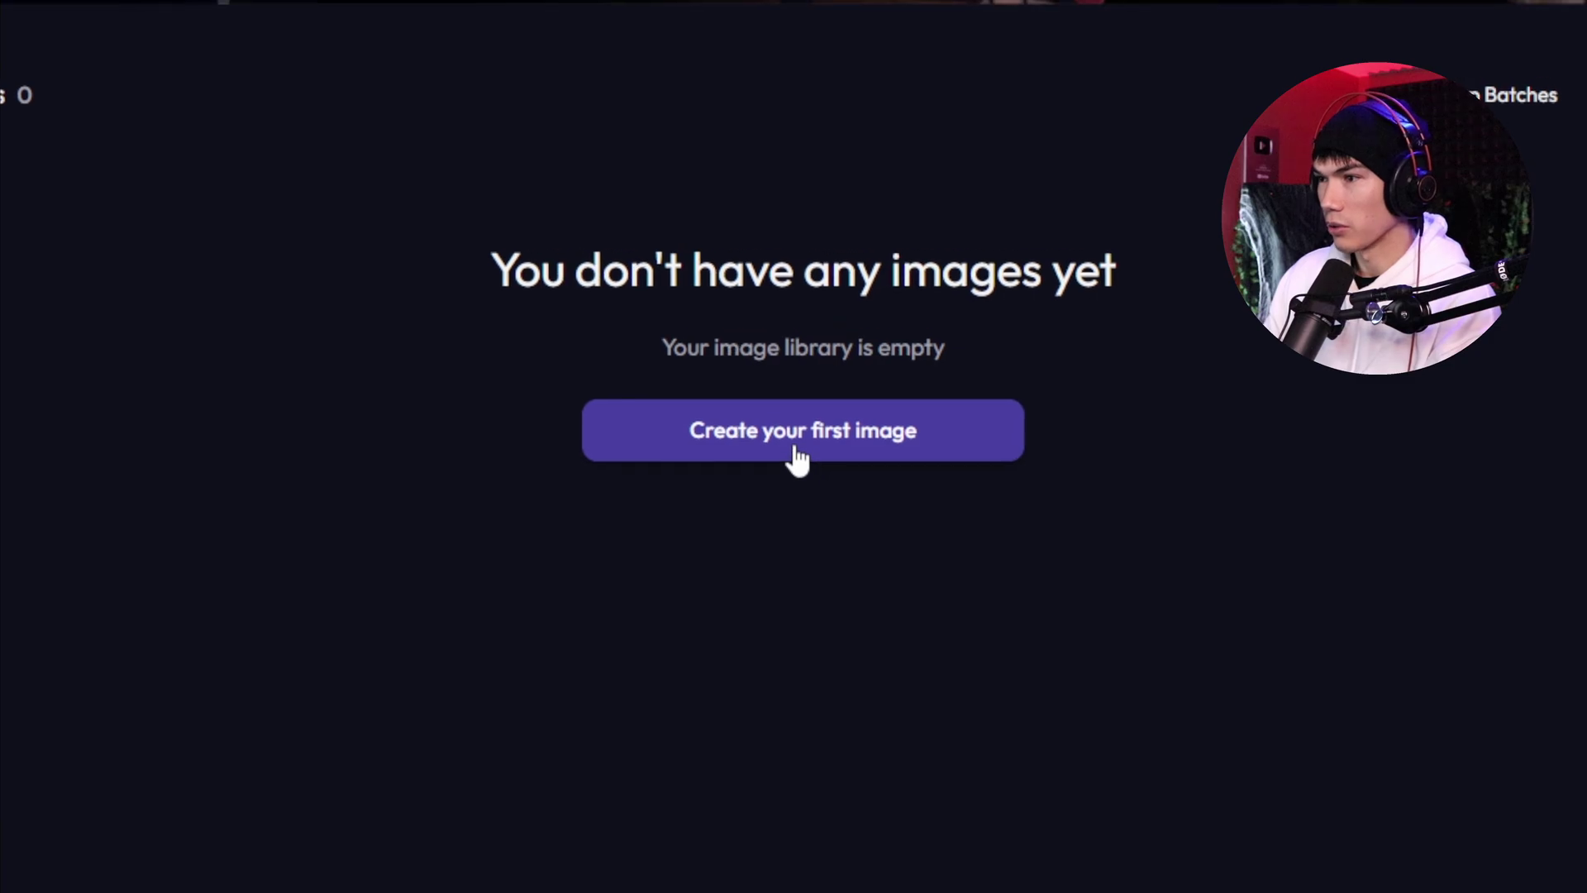
left_click(796, 455)
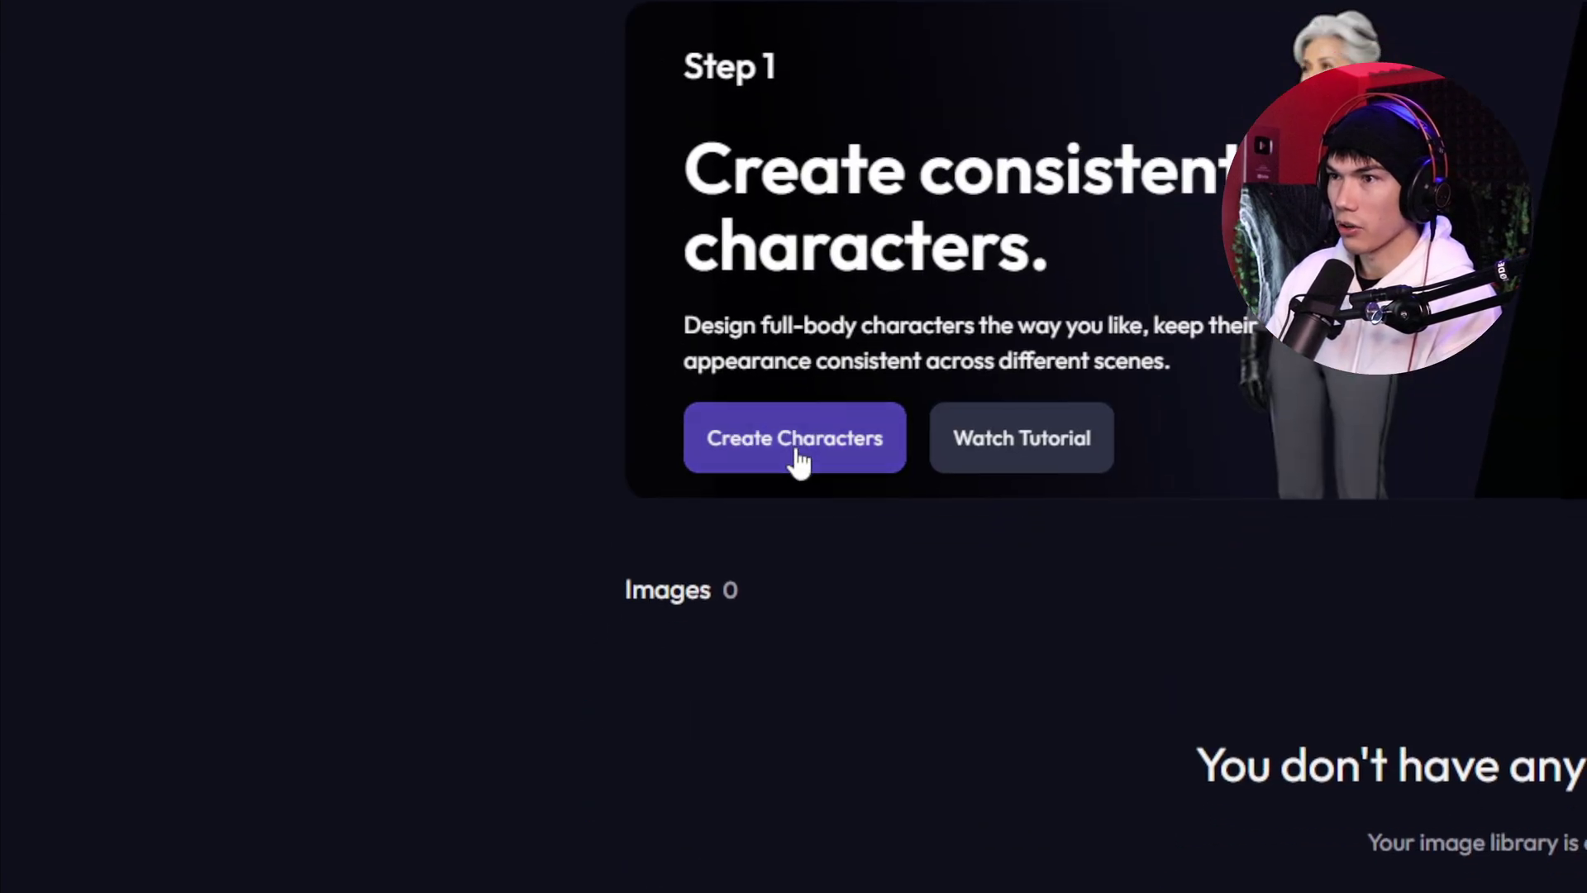
left_click(796, 461)
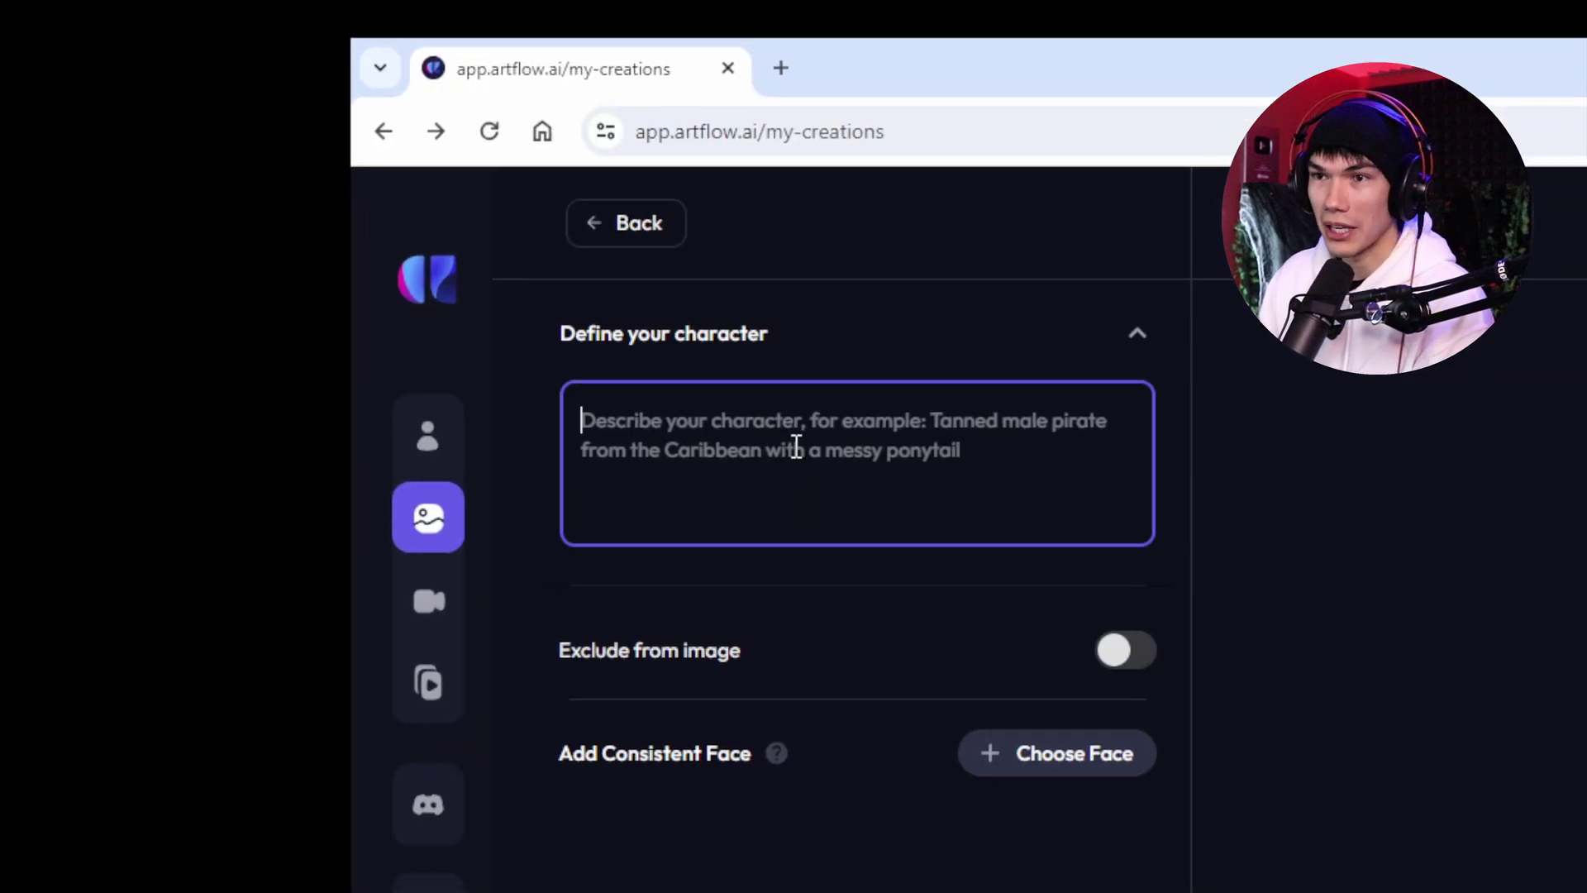
Describe the character as "Asian-american male with black hair"
type("Asian-american male with black hair")
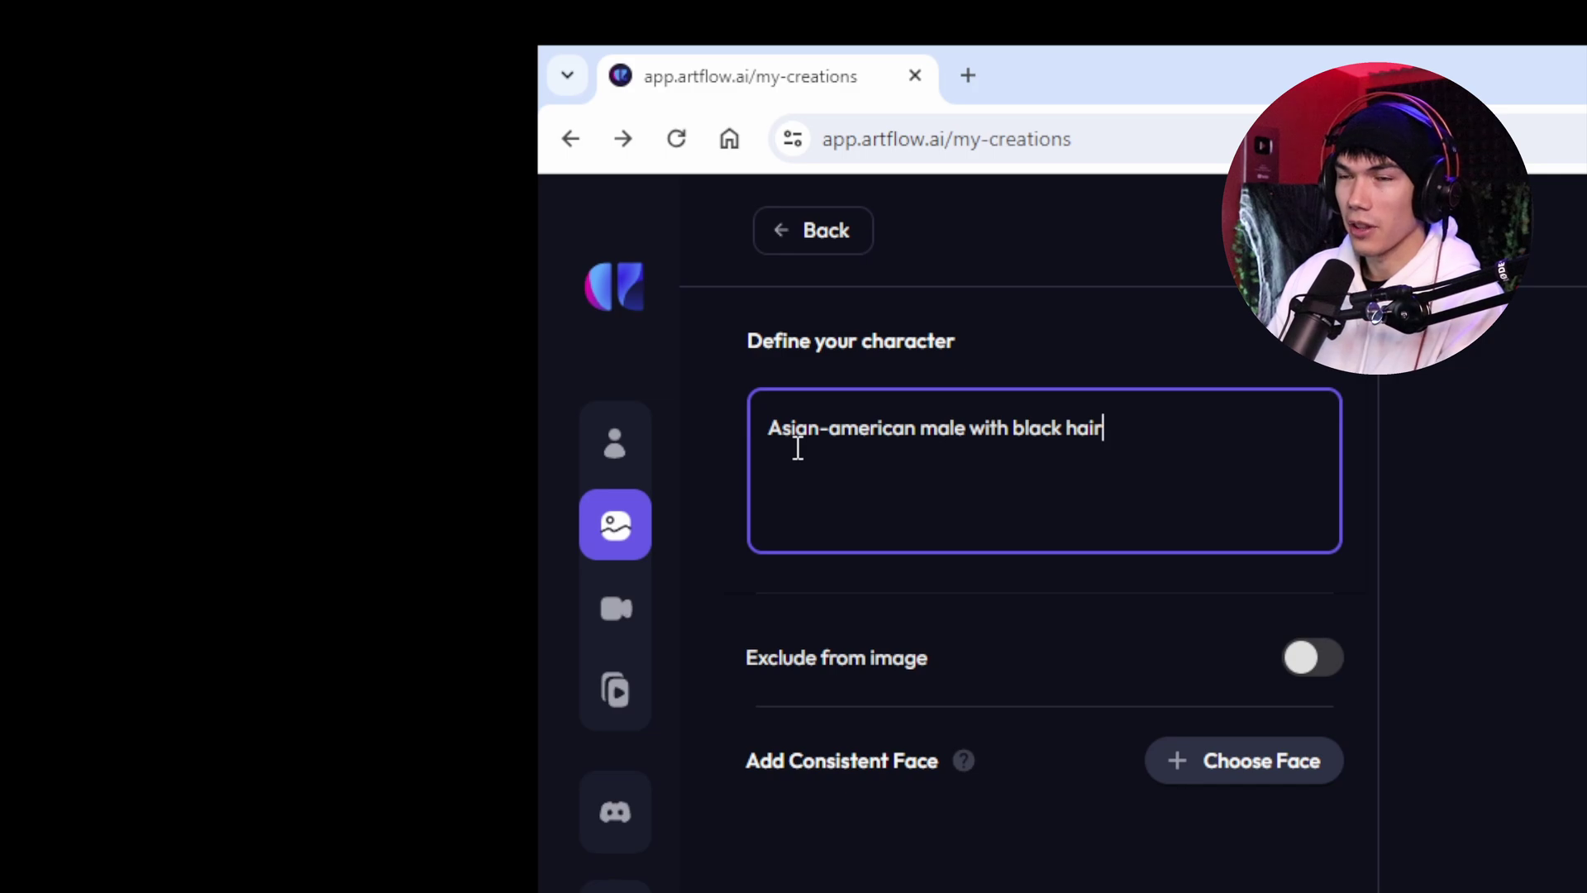
left_click_drag(783, 430, 897, 454)
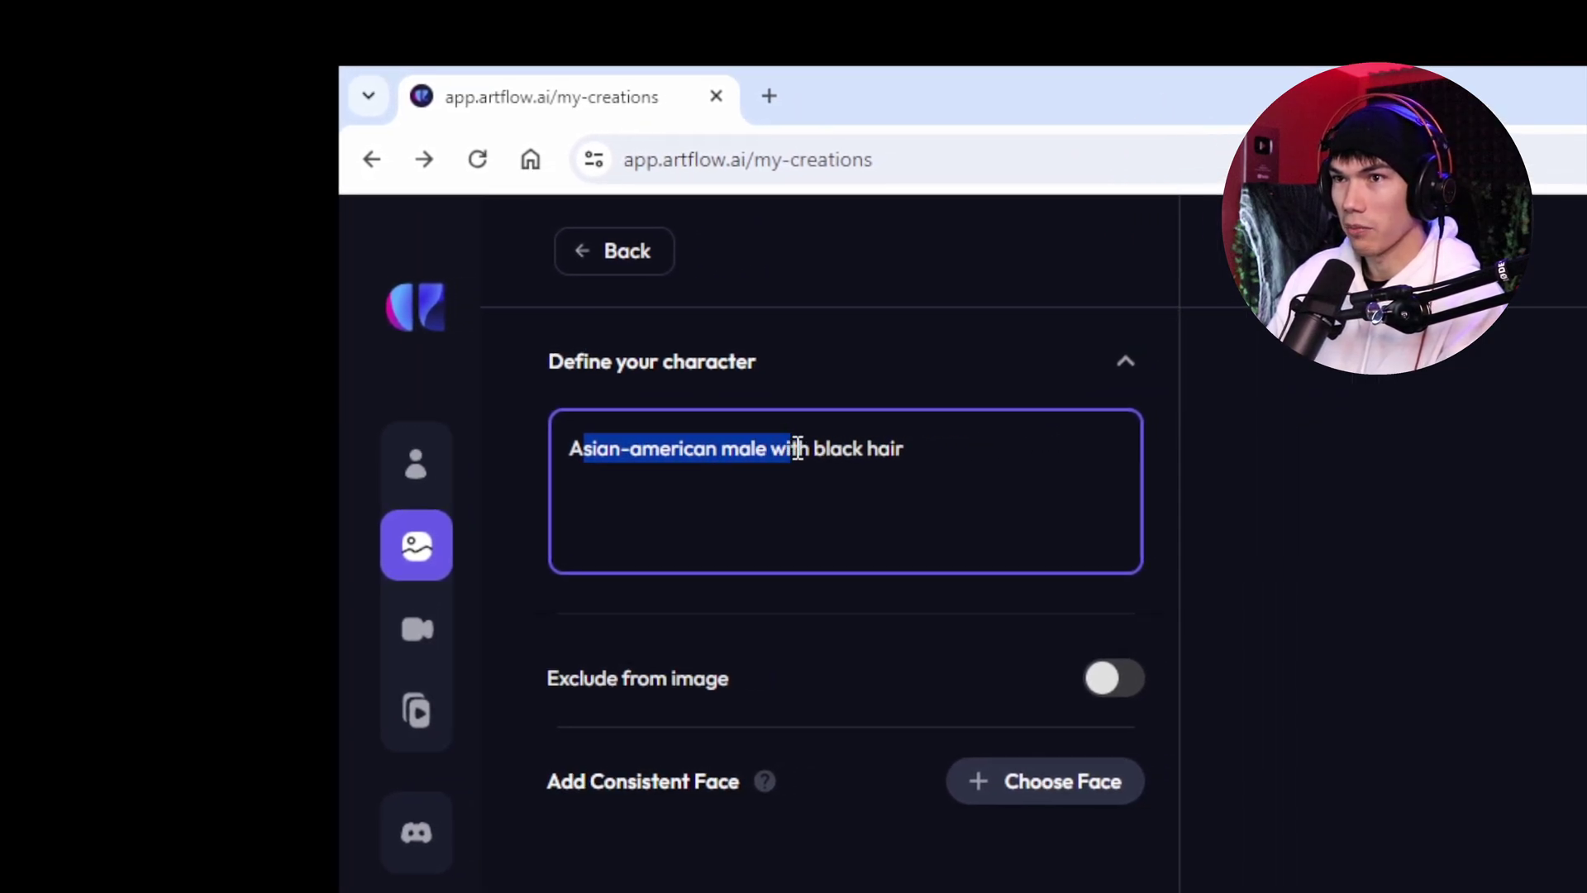
left_click(951, 460)
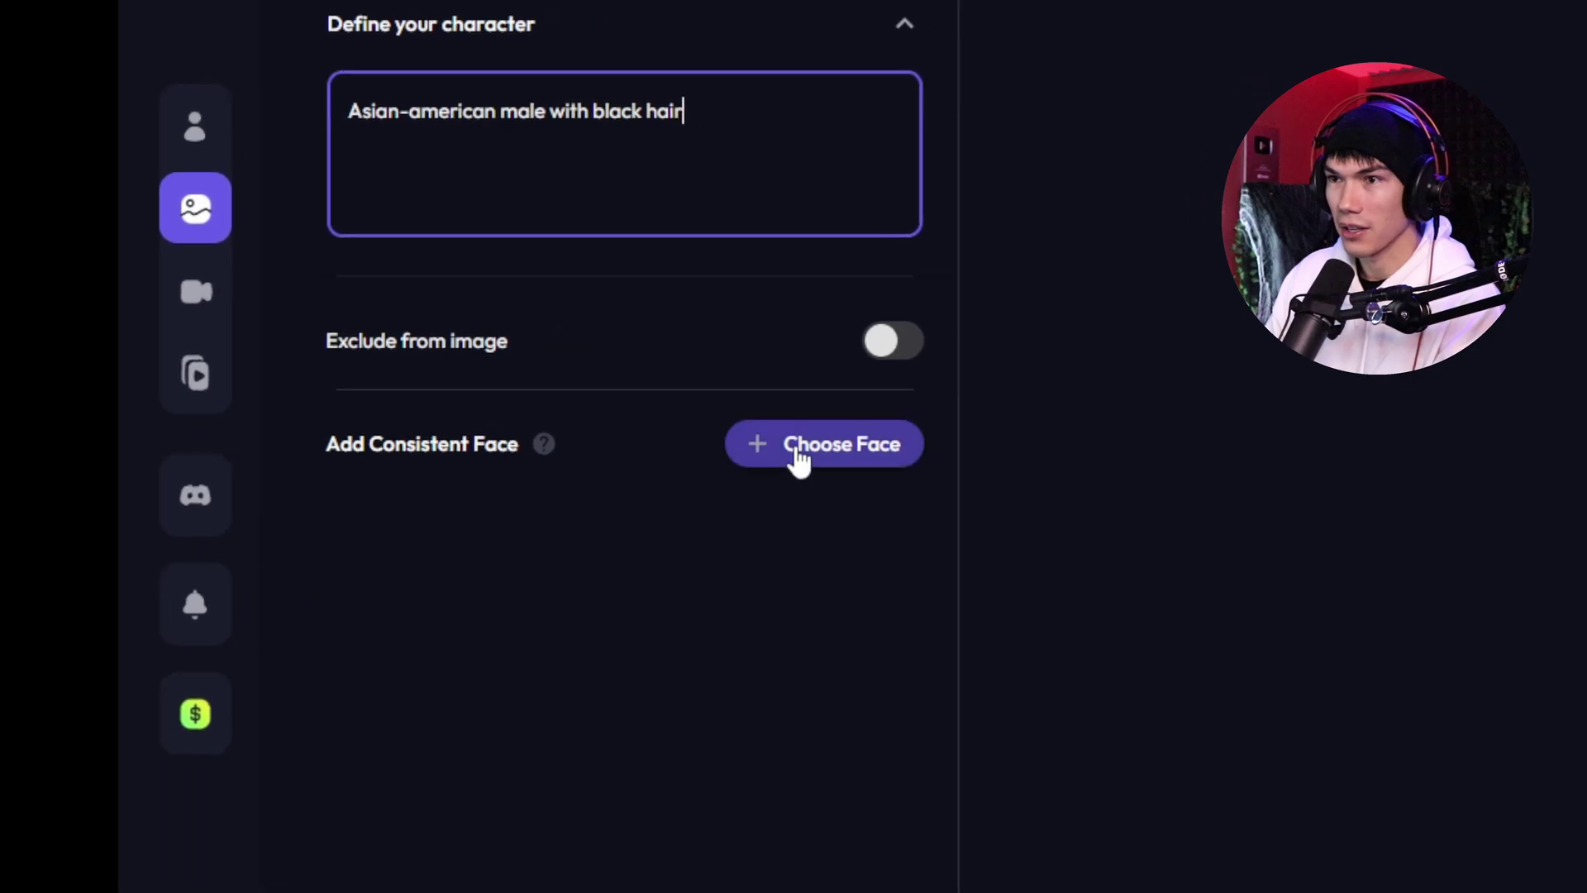
Browse the public actors for a consistent face and start defining a custom trained actor instead
left_click(798, 460)
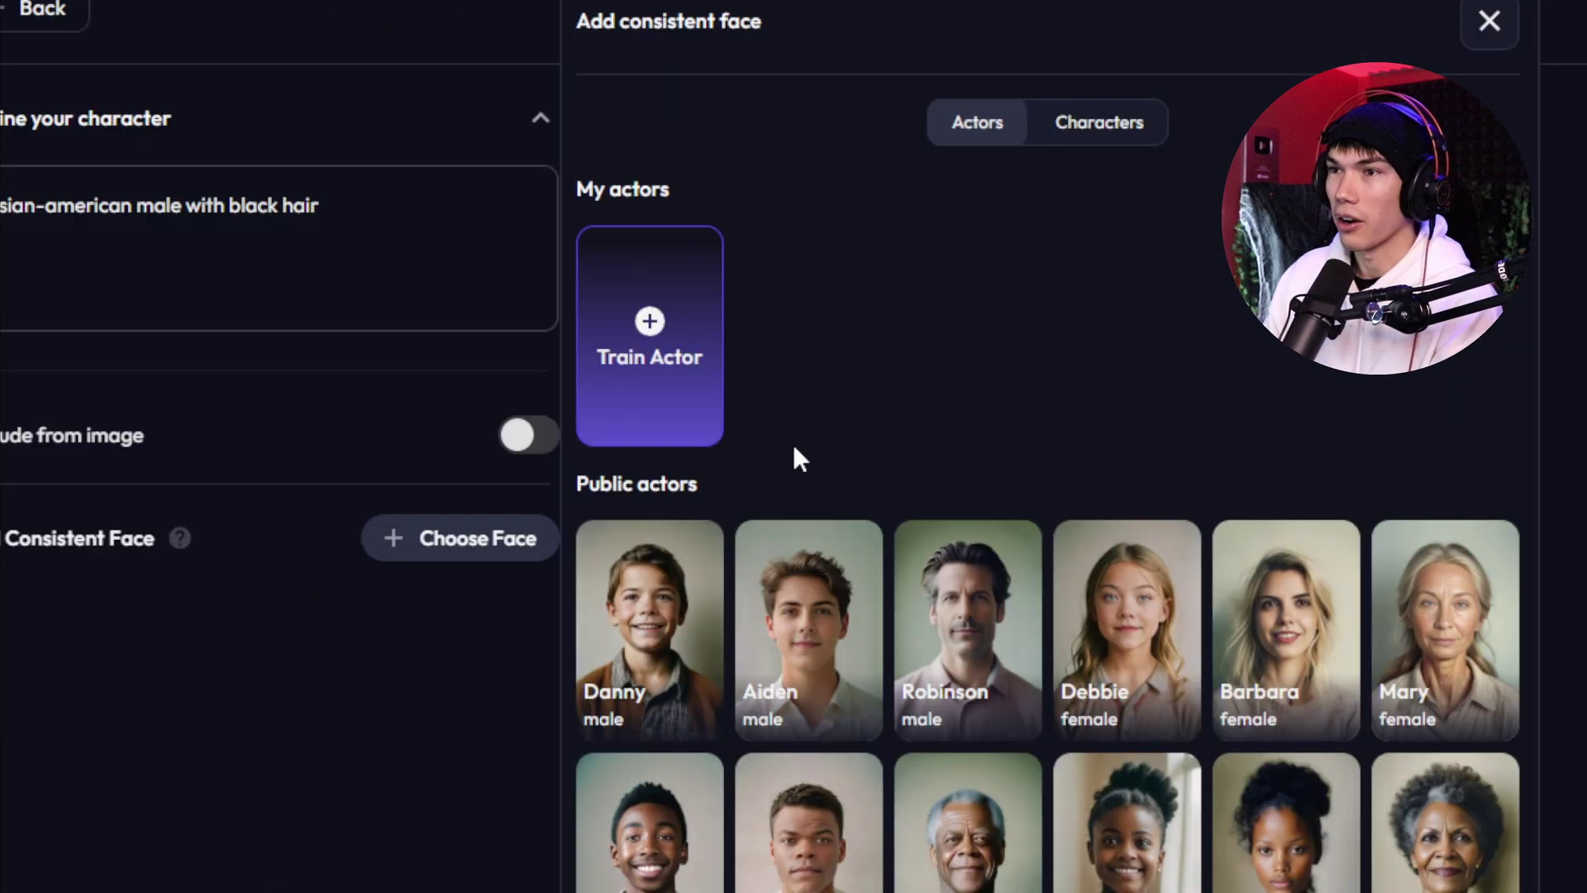
scroll(798, 460, "down", 9)
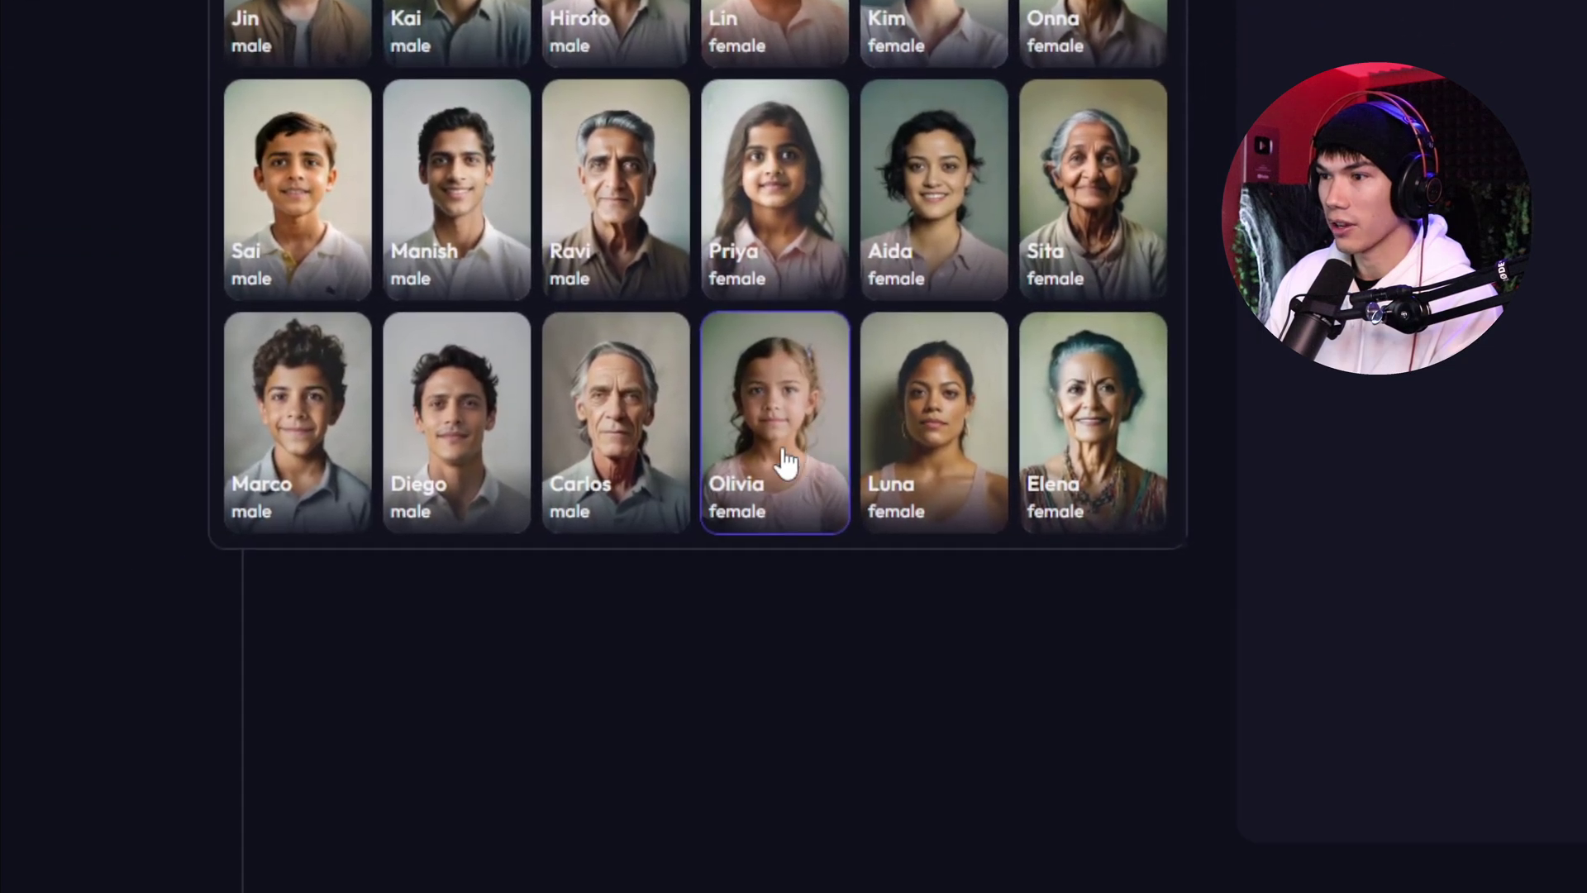
scroll(790, 463, "up", 7)
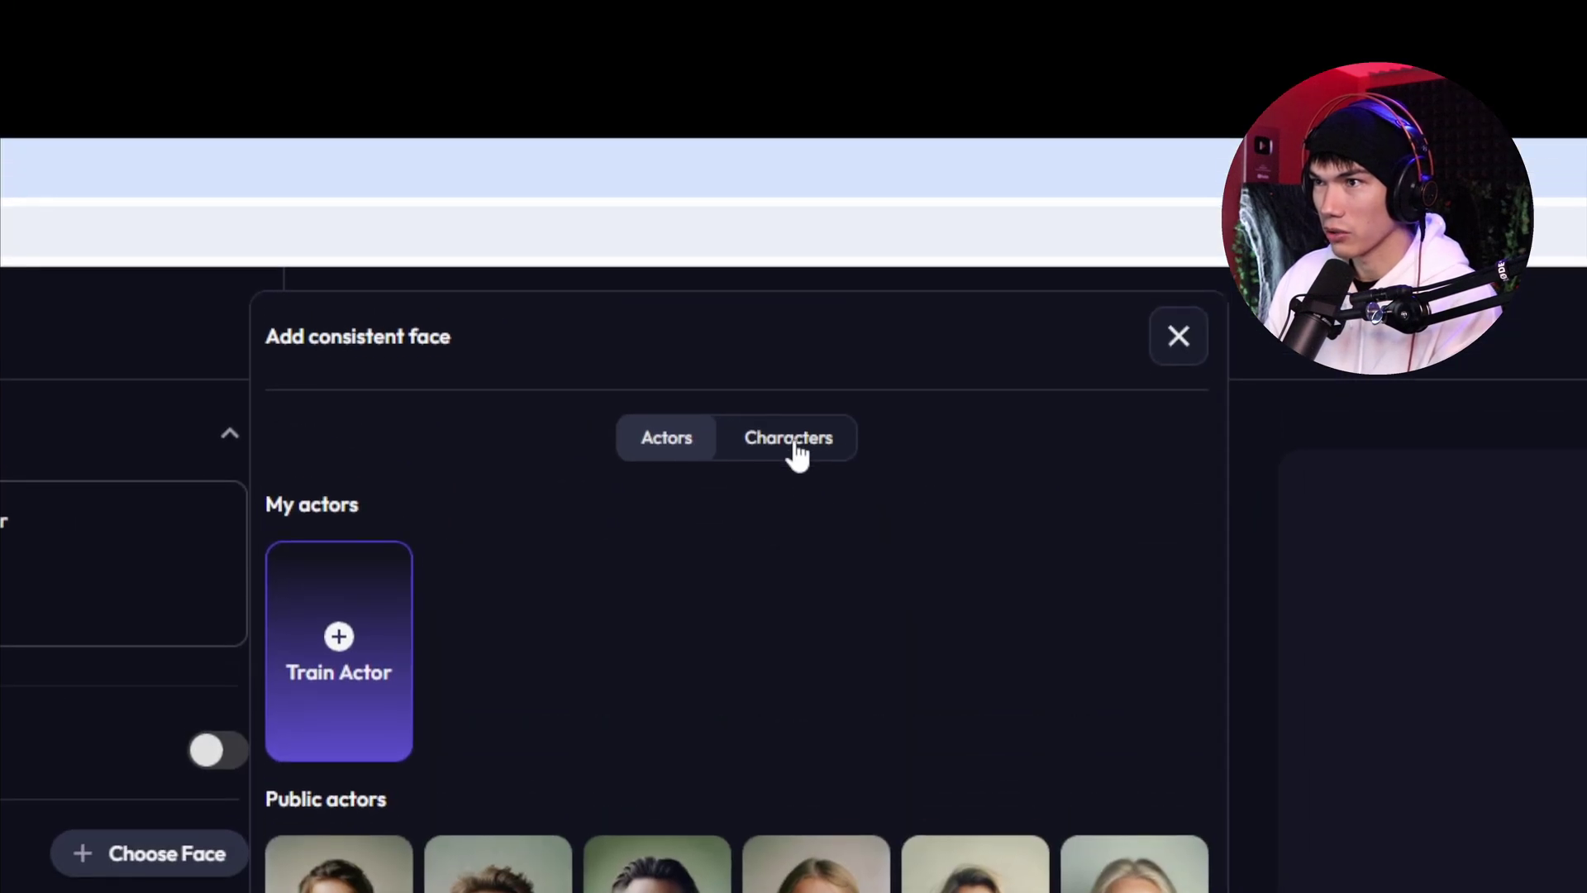
left_click(792, 447)
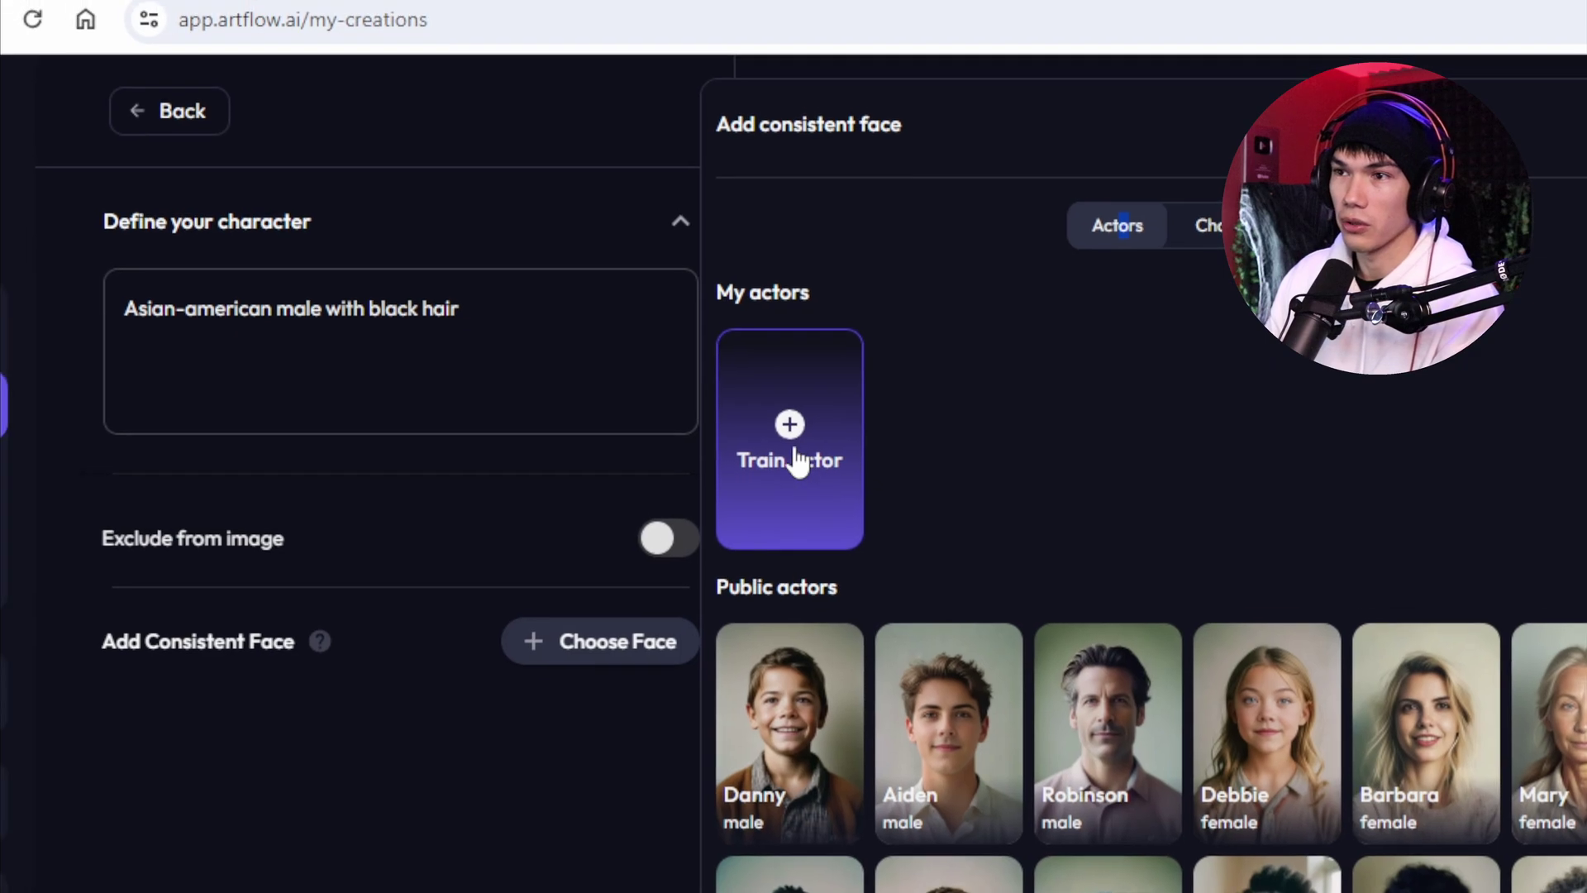
left_click(793, 453)
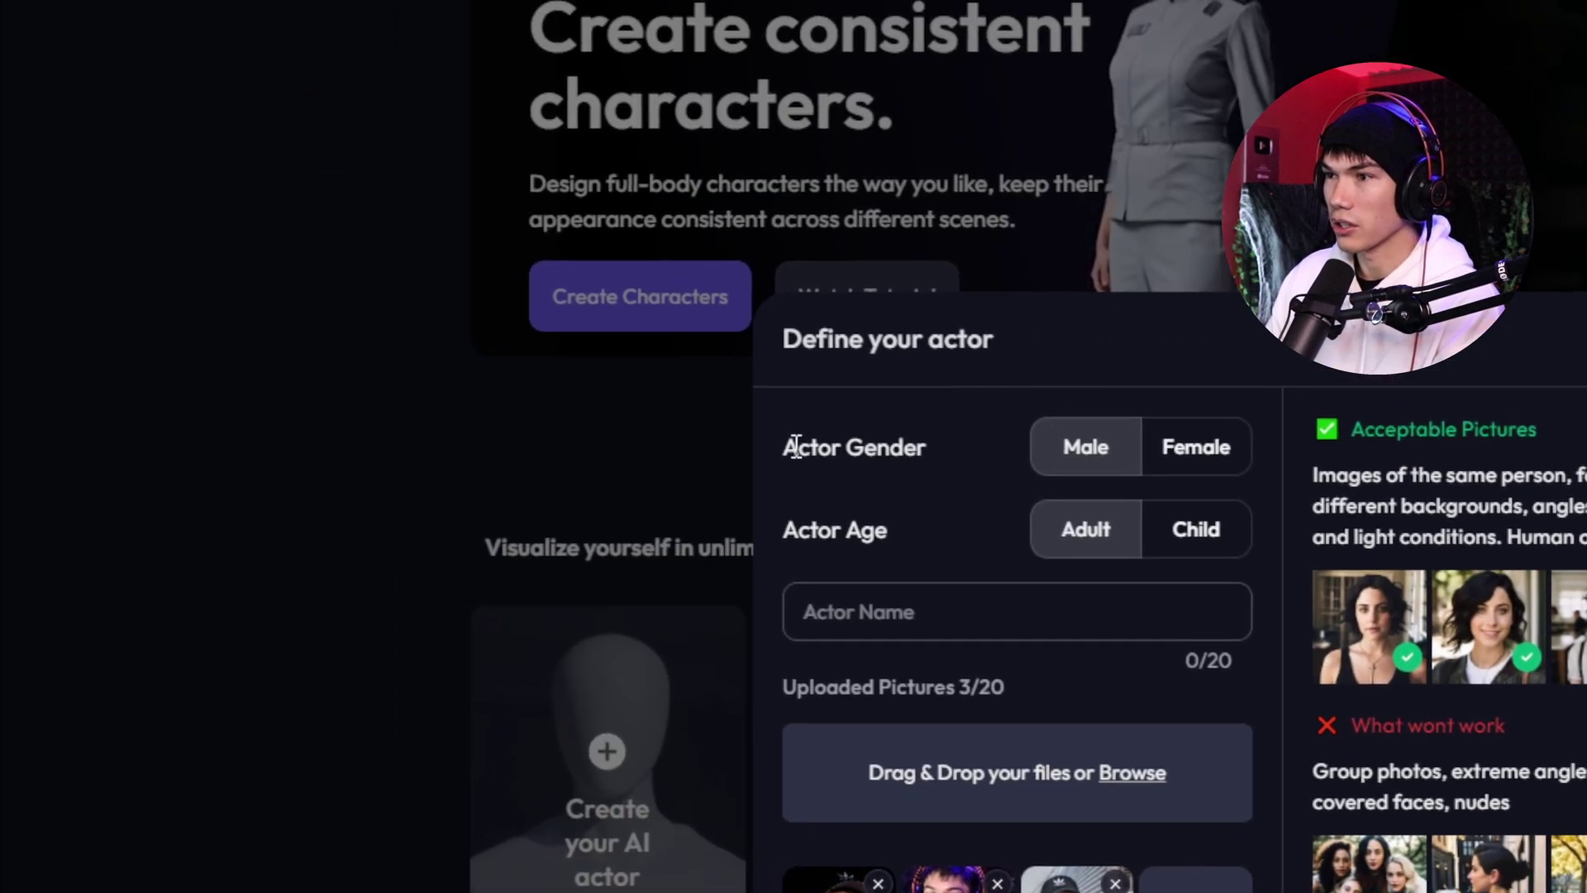
Enter the person's first name as the name of the new actor
left_click_drag(507, 14, 846, 43)
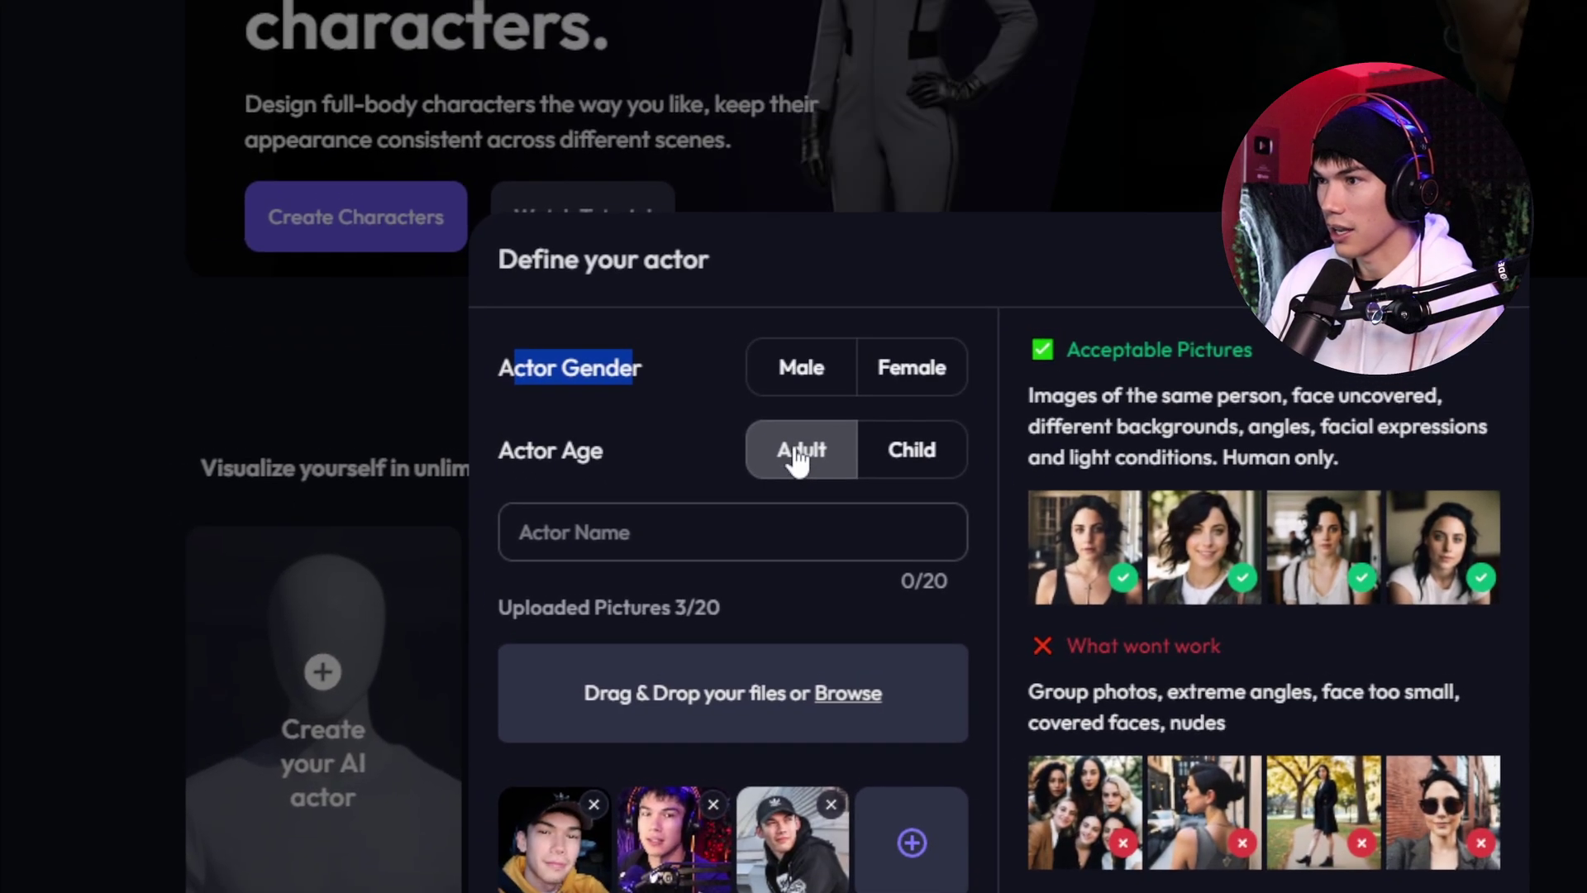
left_click(640, 538)
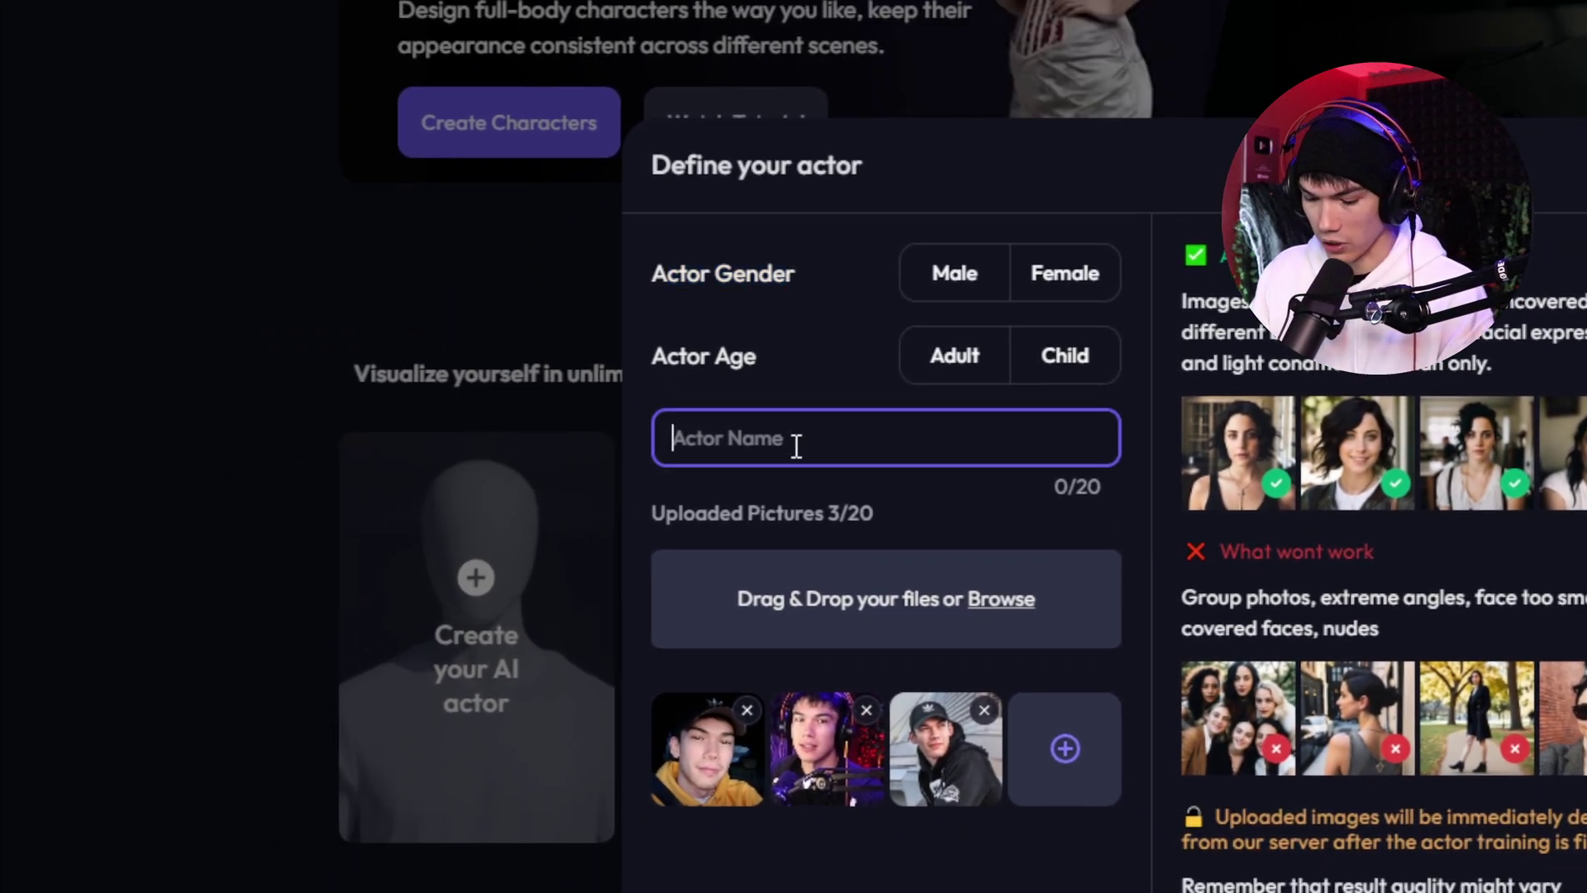
type("Nicxk")
key("BackSpace")
key("BackSpace")
type("k")
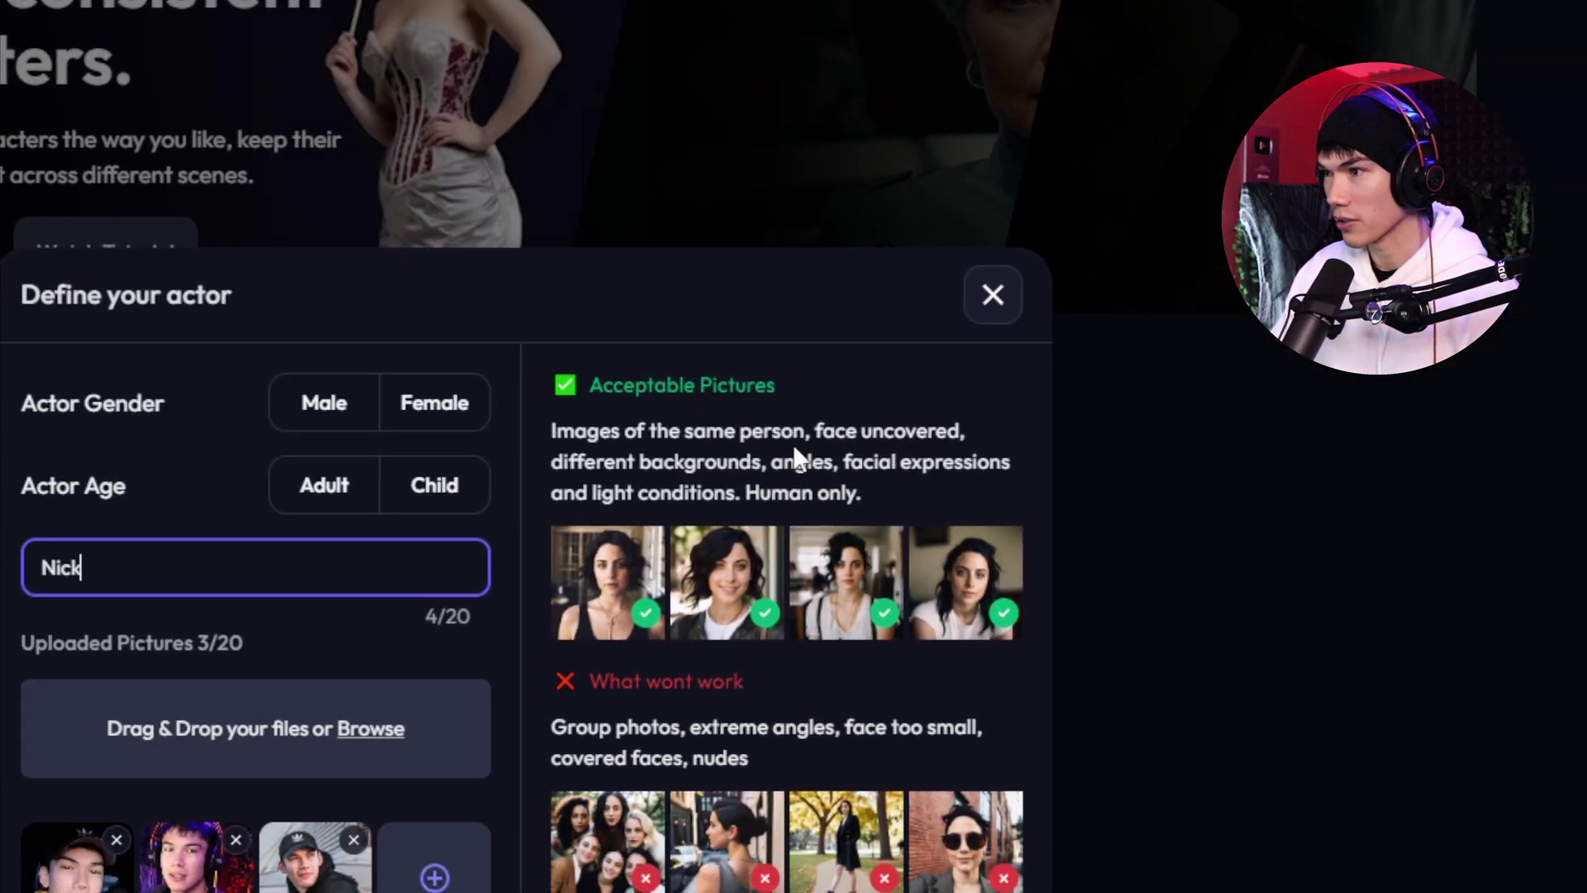
Check the acceptable picture guidelines and add all photos from the me_set1 folder to the actor's training pictures
left_click_drag(552, 430, 773, 433)
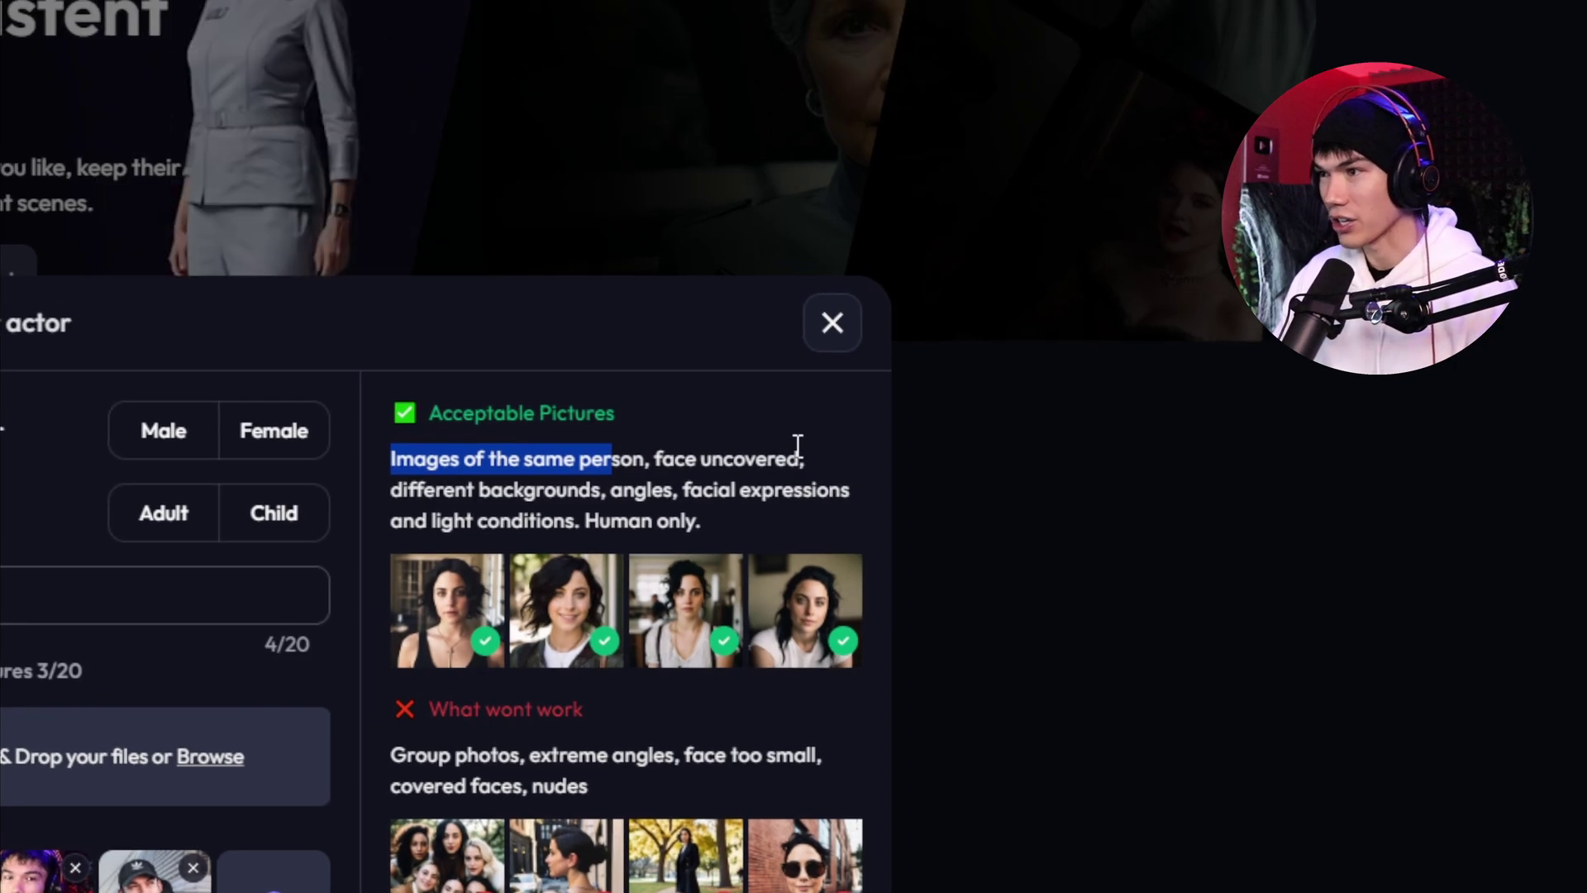
left_click_drag(387, 477, 595, 481)
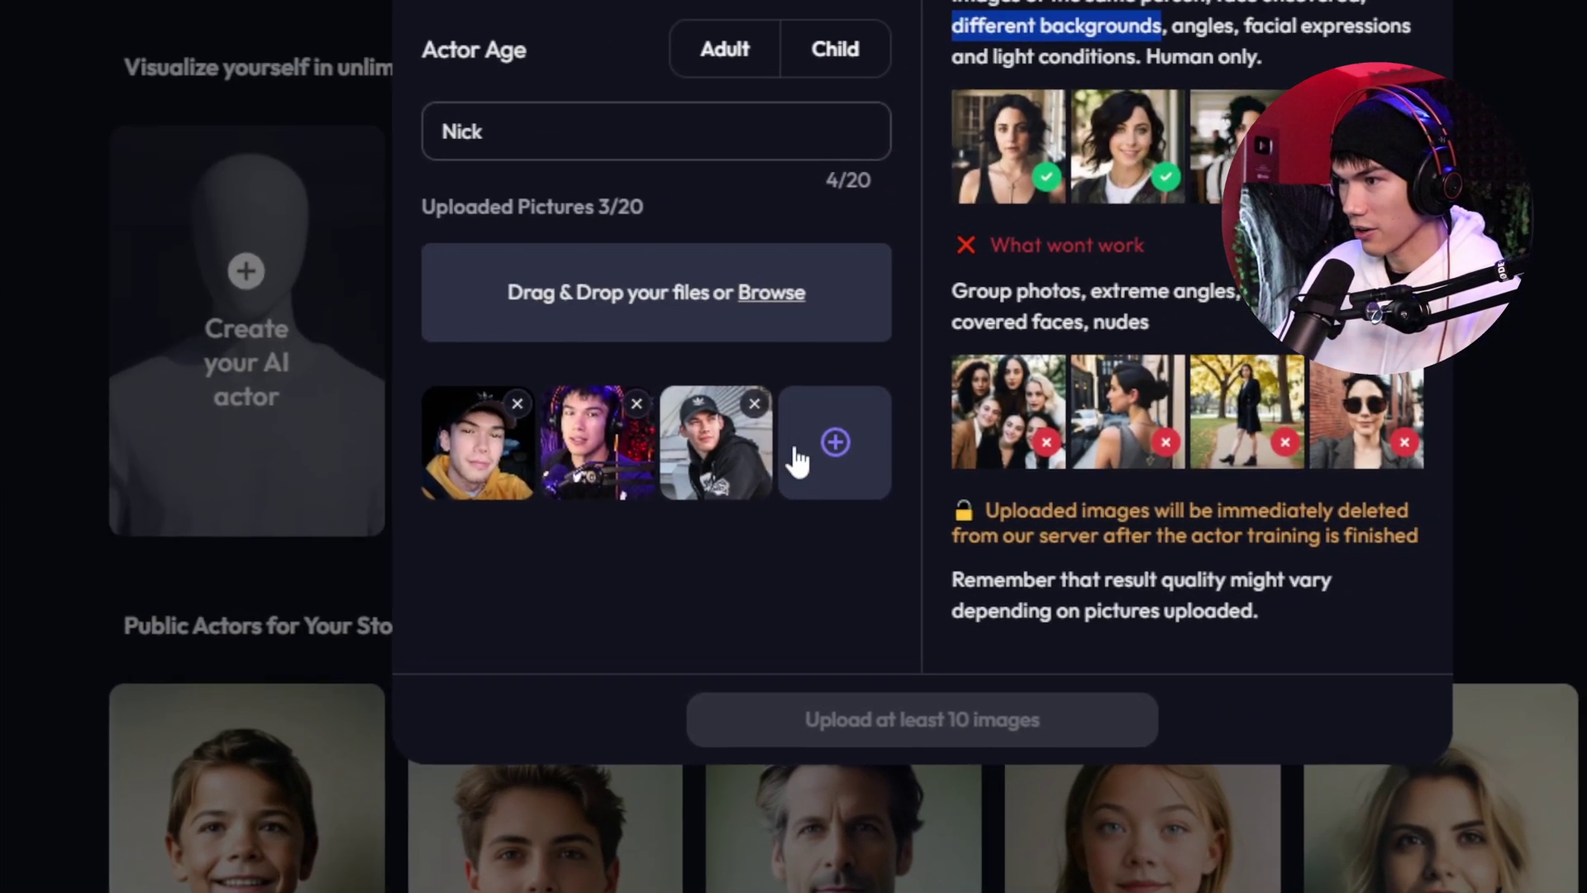
left_click(798, 459)
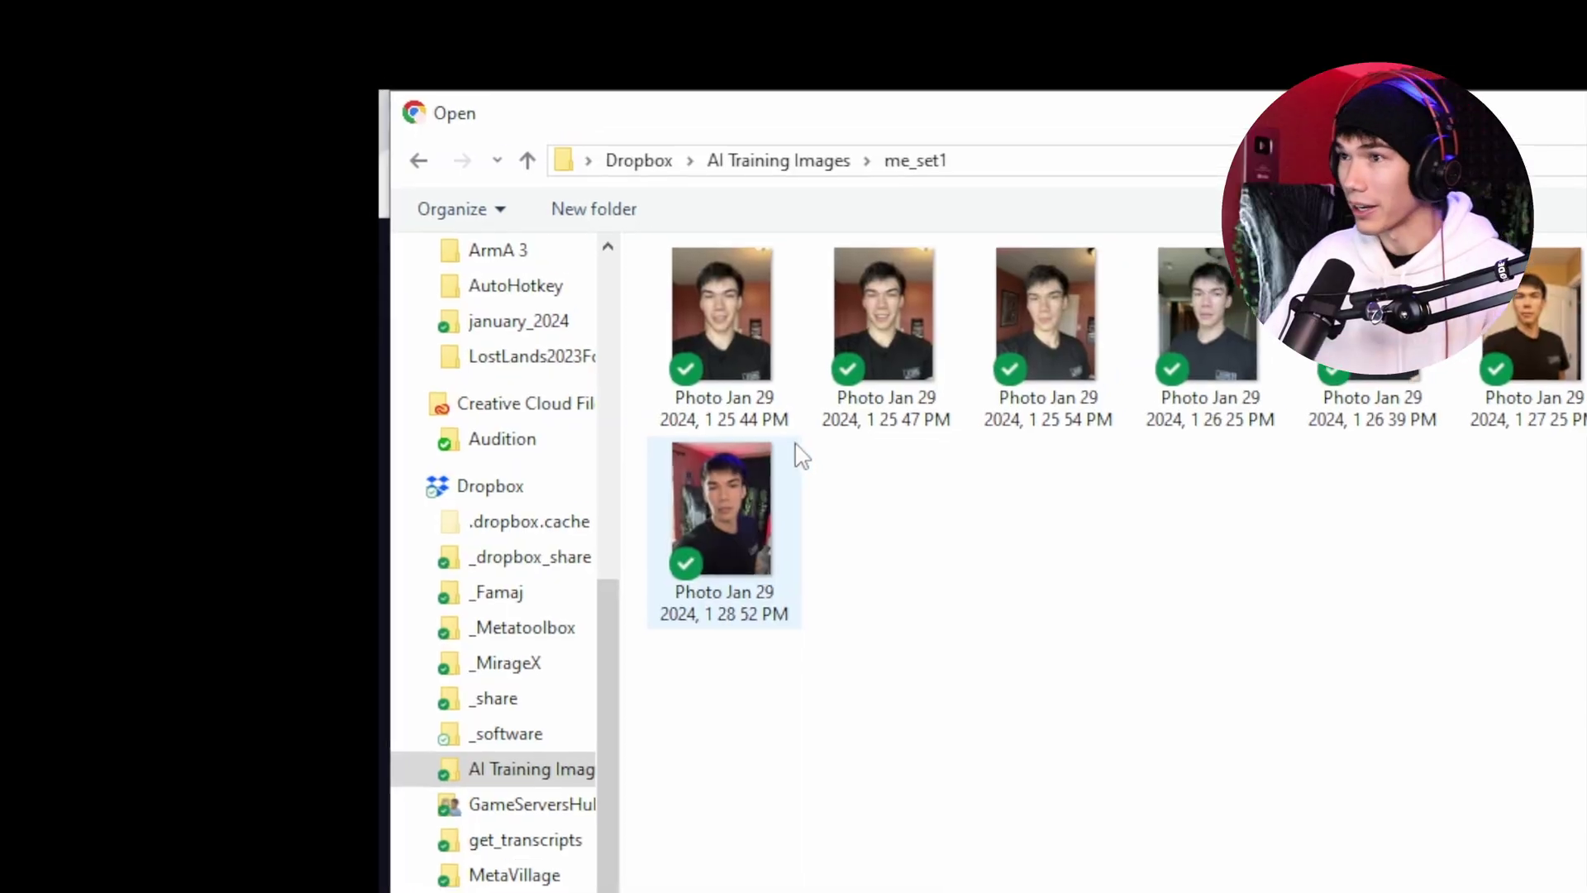
key("ctrl+a")
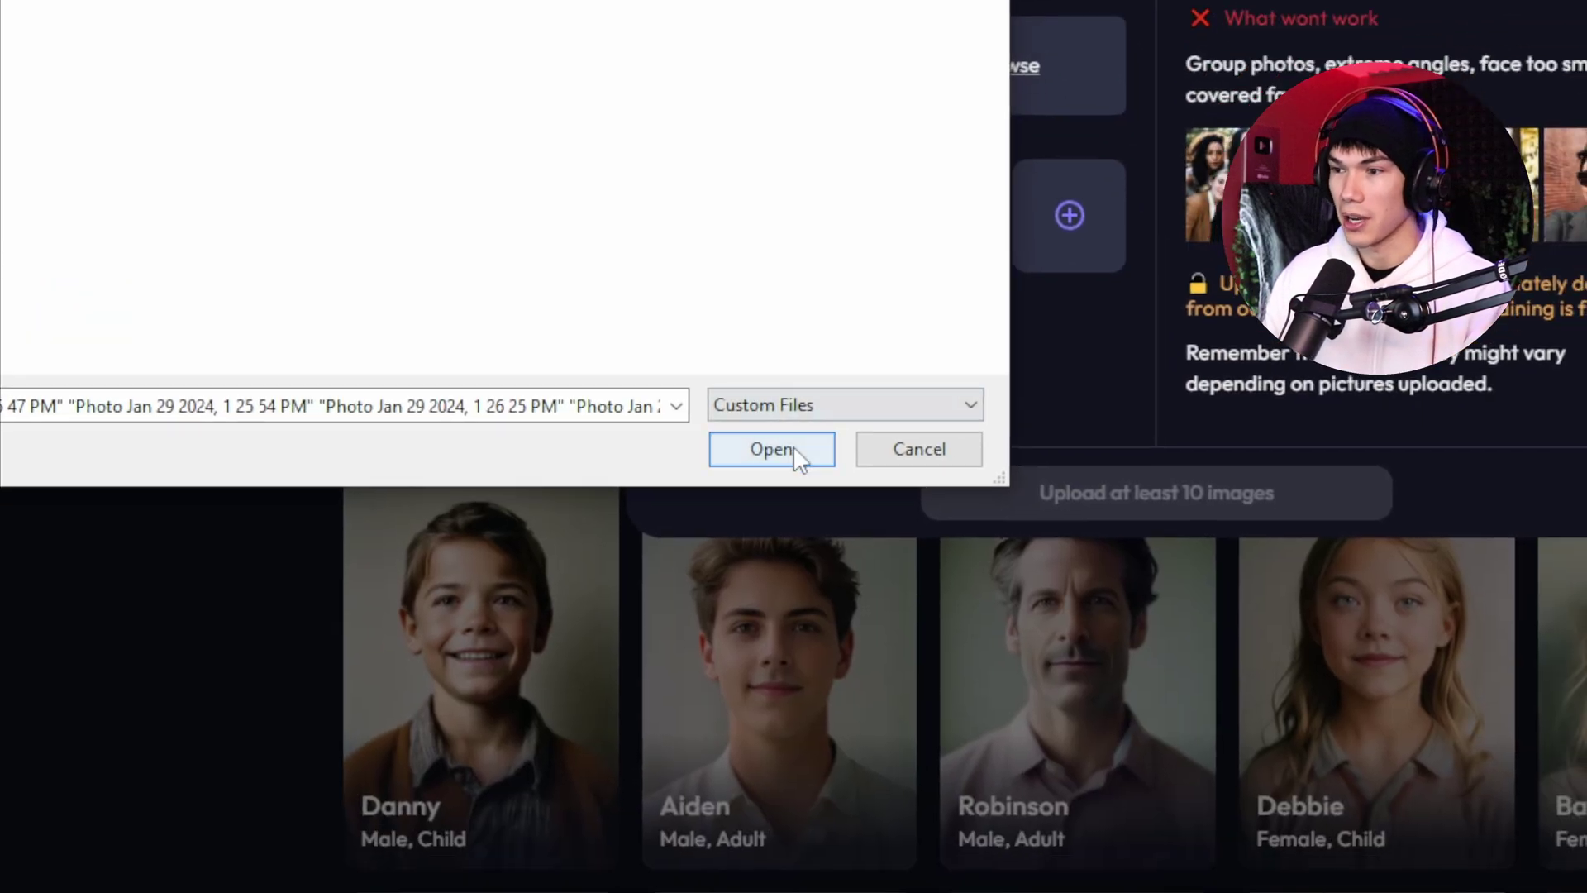
left_click(796, 457)
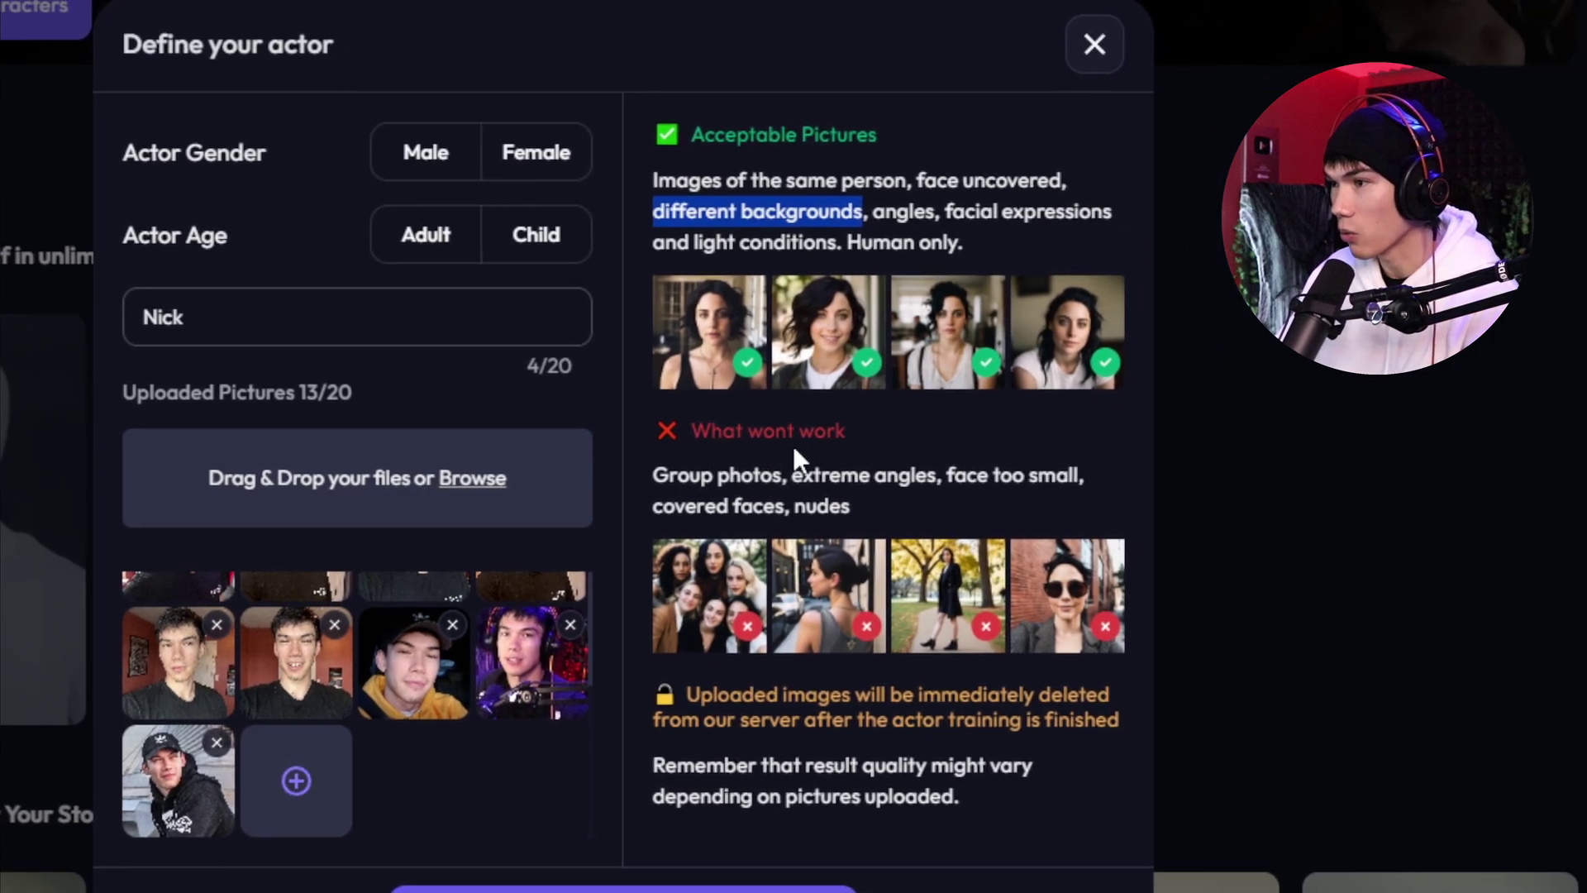
Review the kinds of pictures that won't work and the uploaded photos, and start training the actor
left_click_drag(1106, 258, 982, 262)
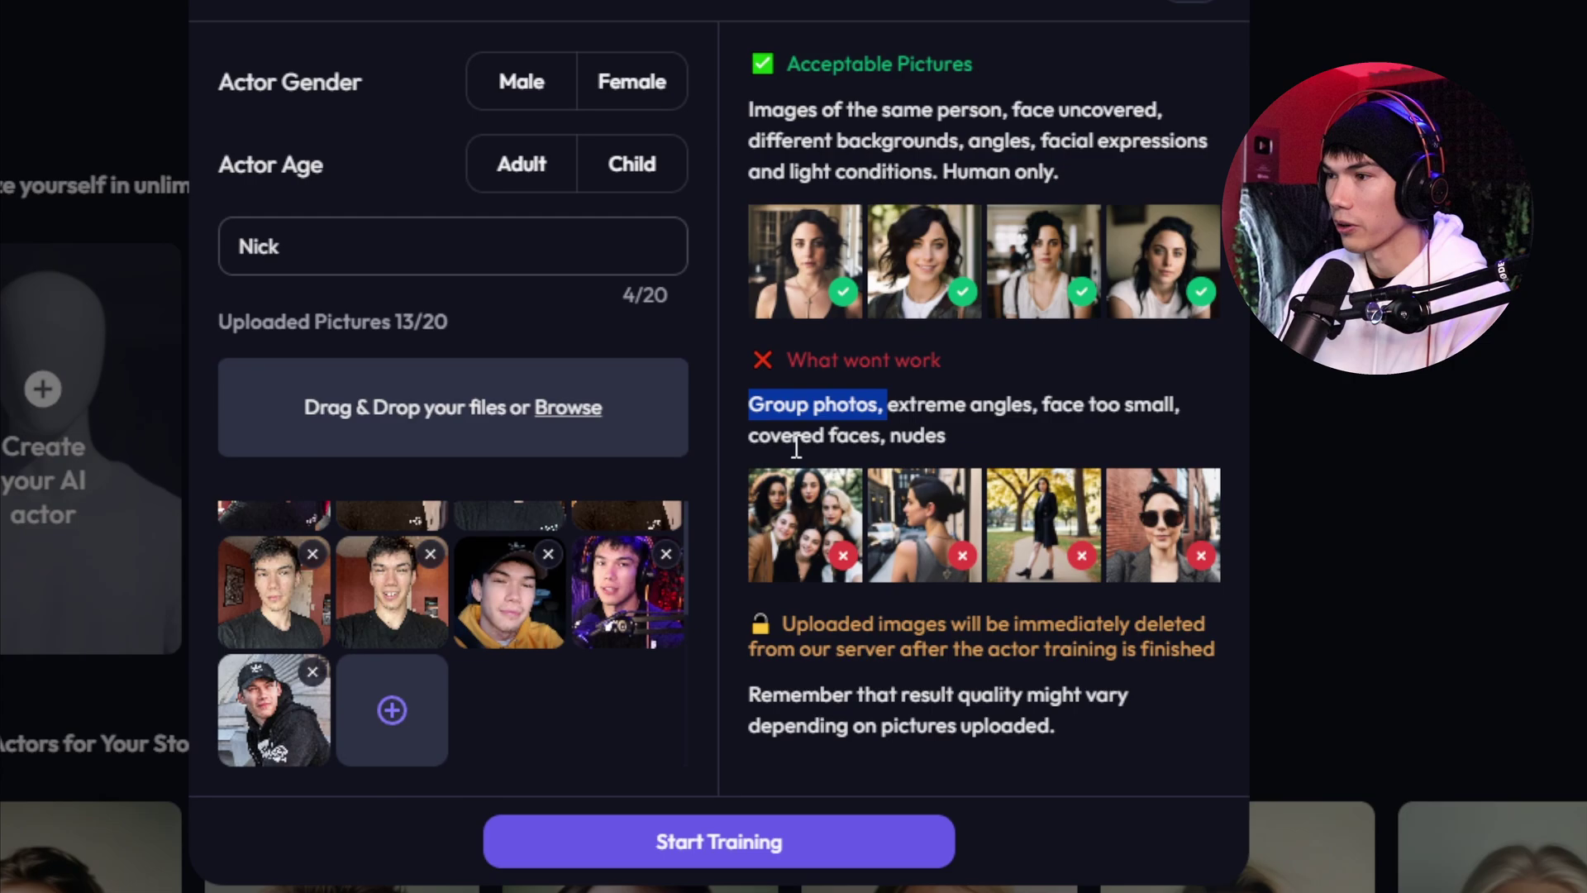
left_click_drag(900, 404, 995, 405)
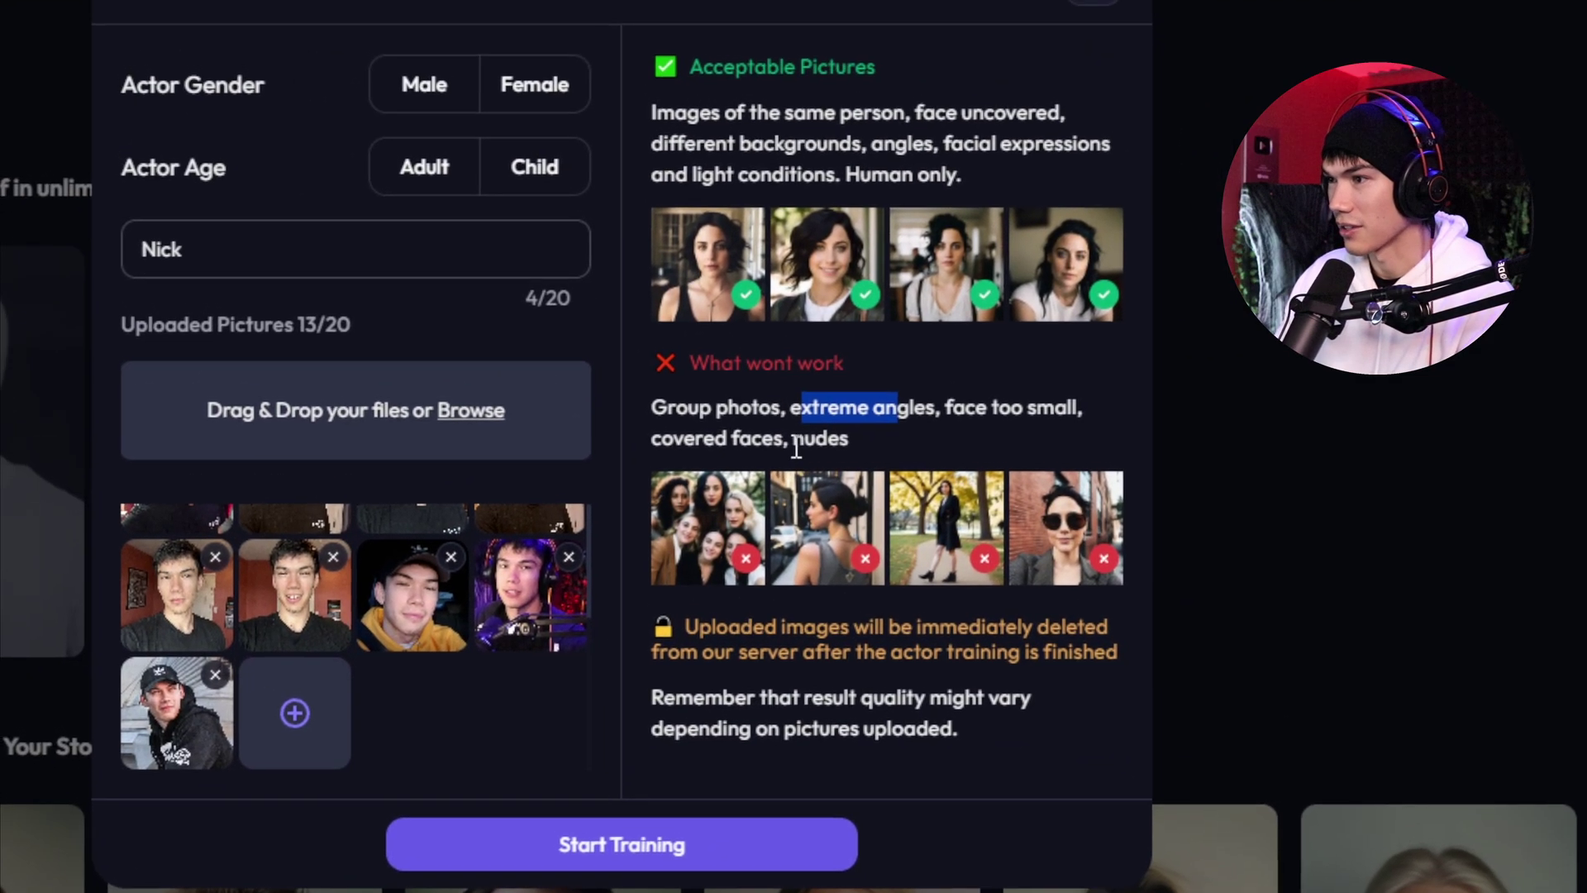
double_click(557, 355)
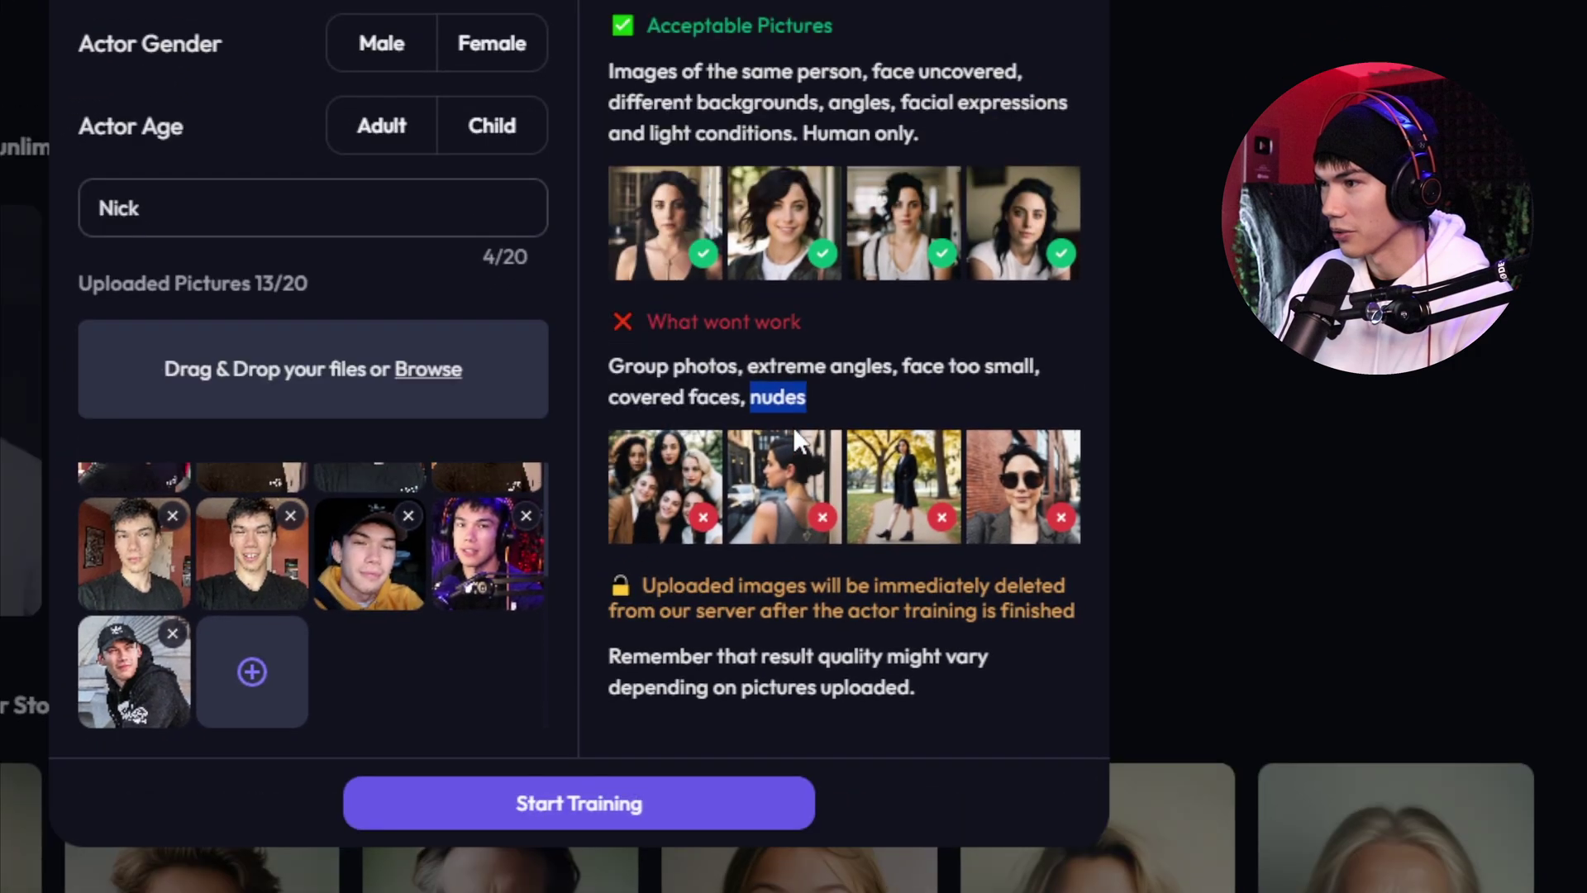
left_click(796, 438)
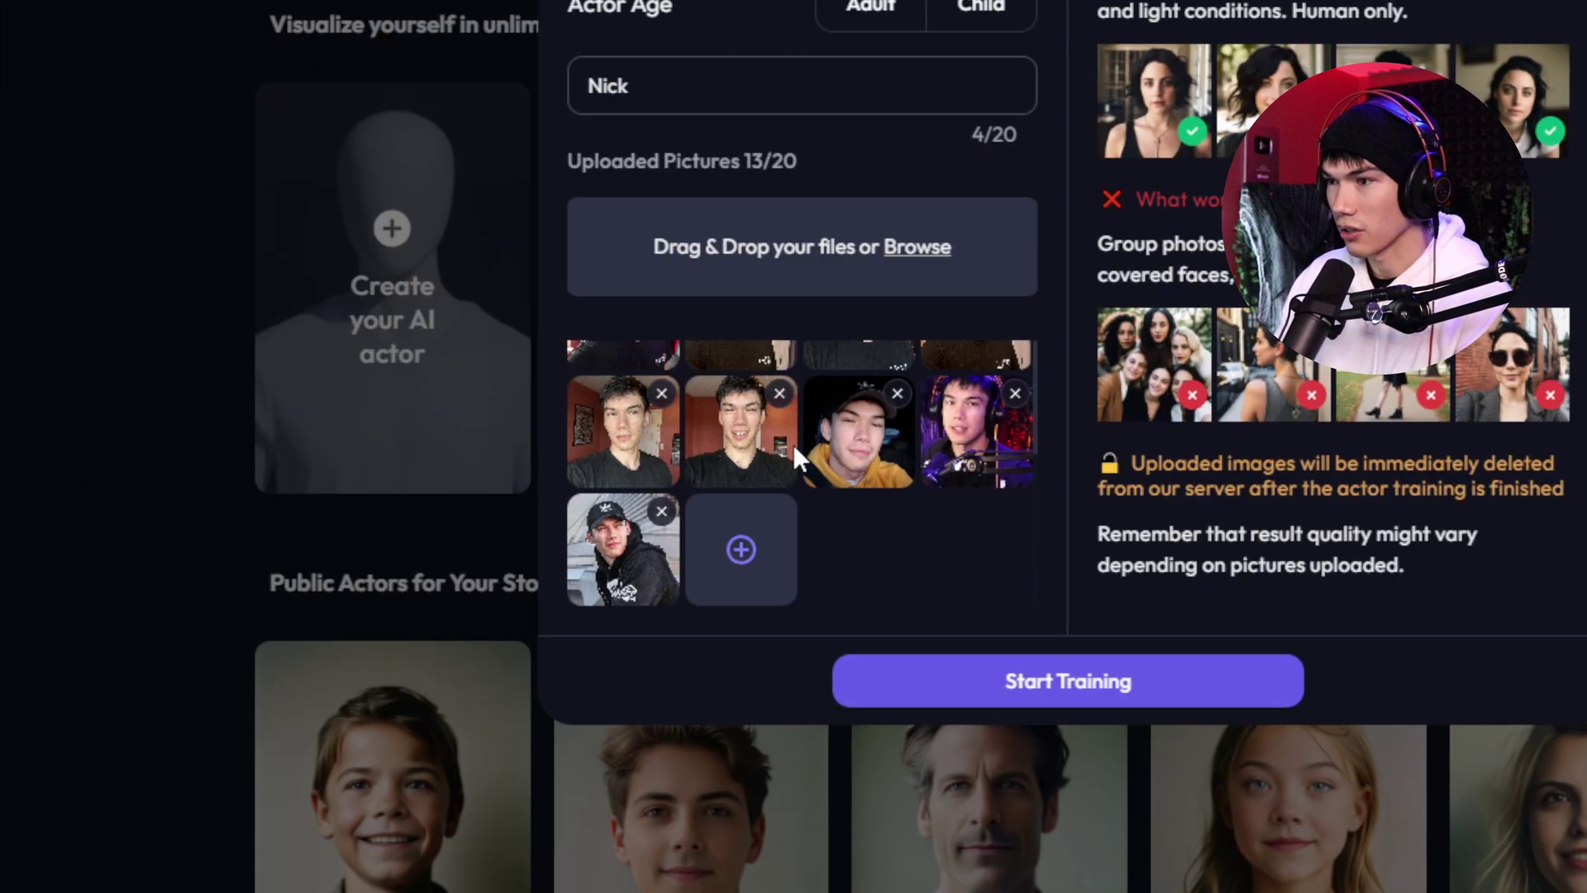
scroll(225, 382, "up", 3)
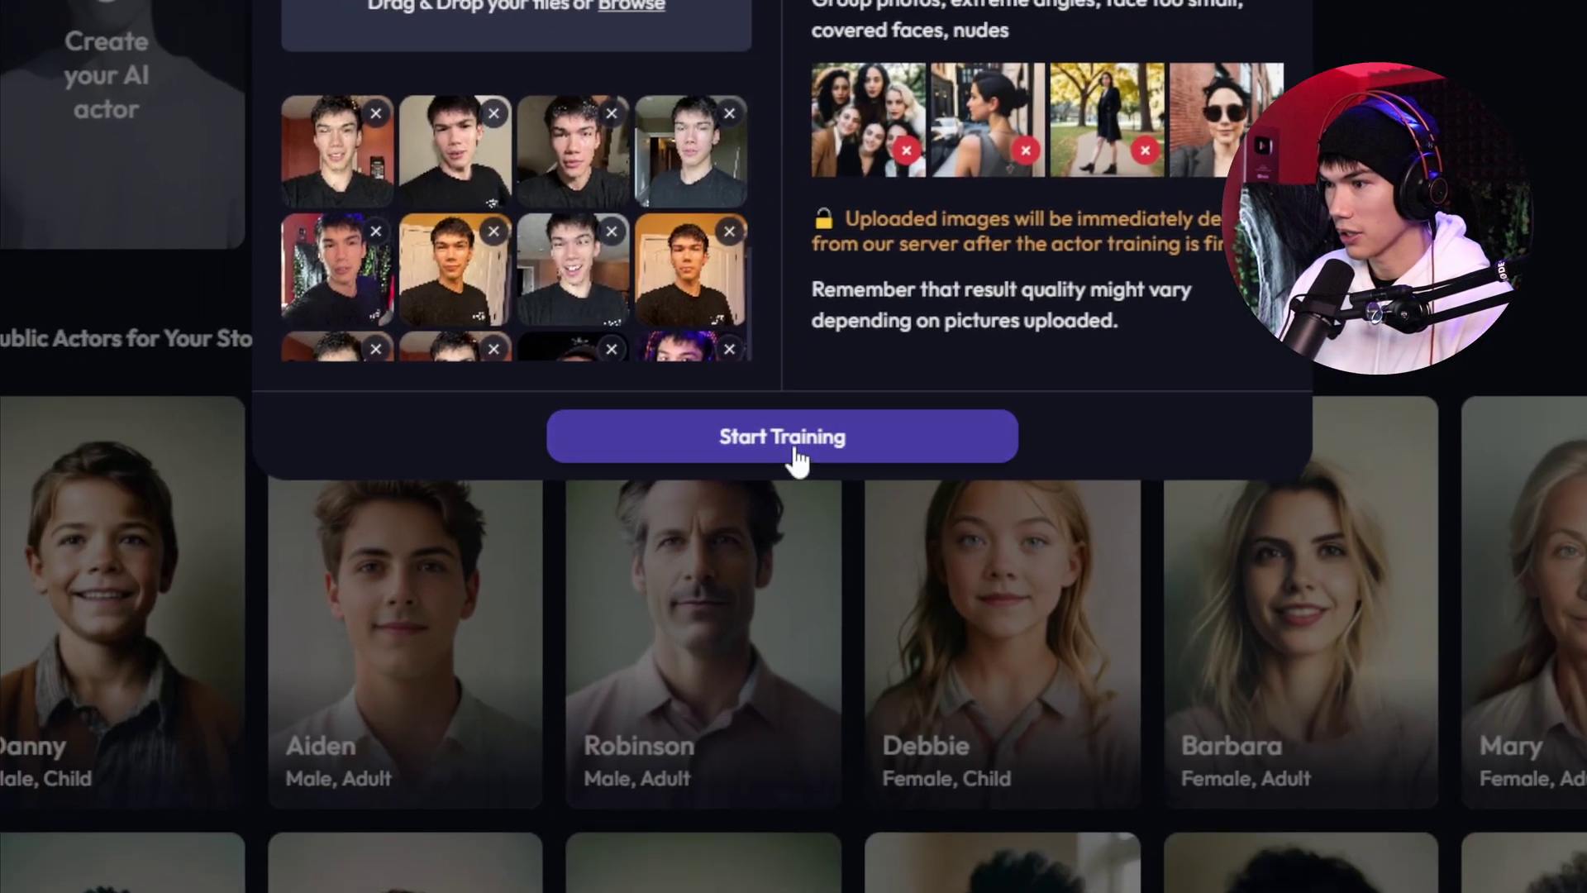
left_click(797, 455)
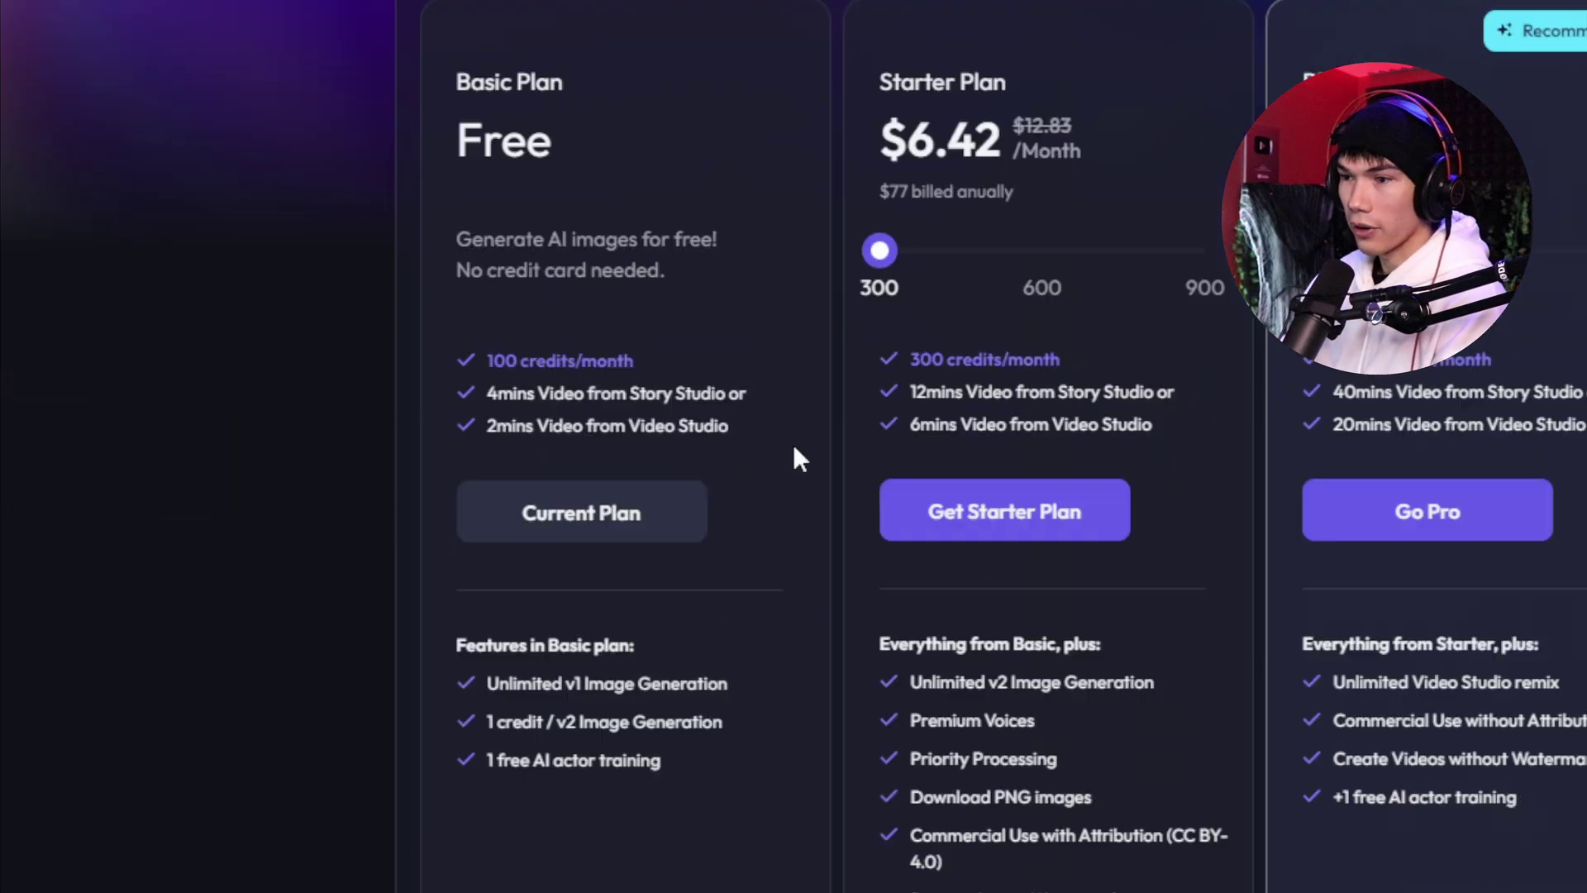
Examine the subscription plans and credit top-up options, including their monthly credits, video minutes and AI actor training
scroll(796, 446, "down", 4)
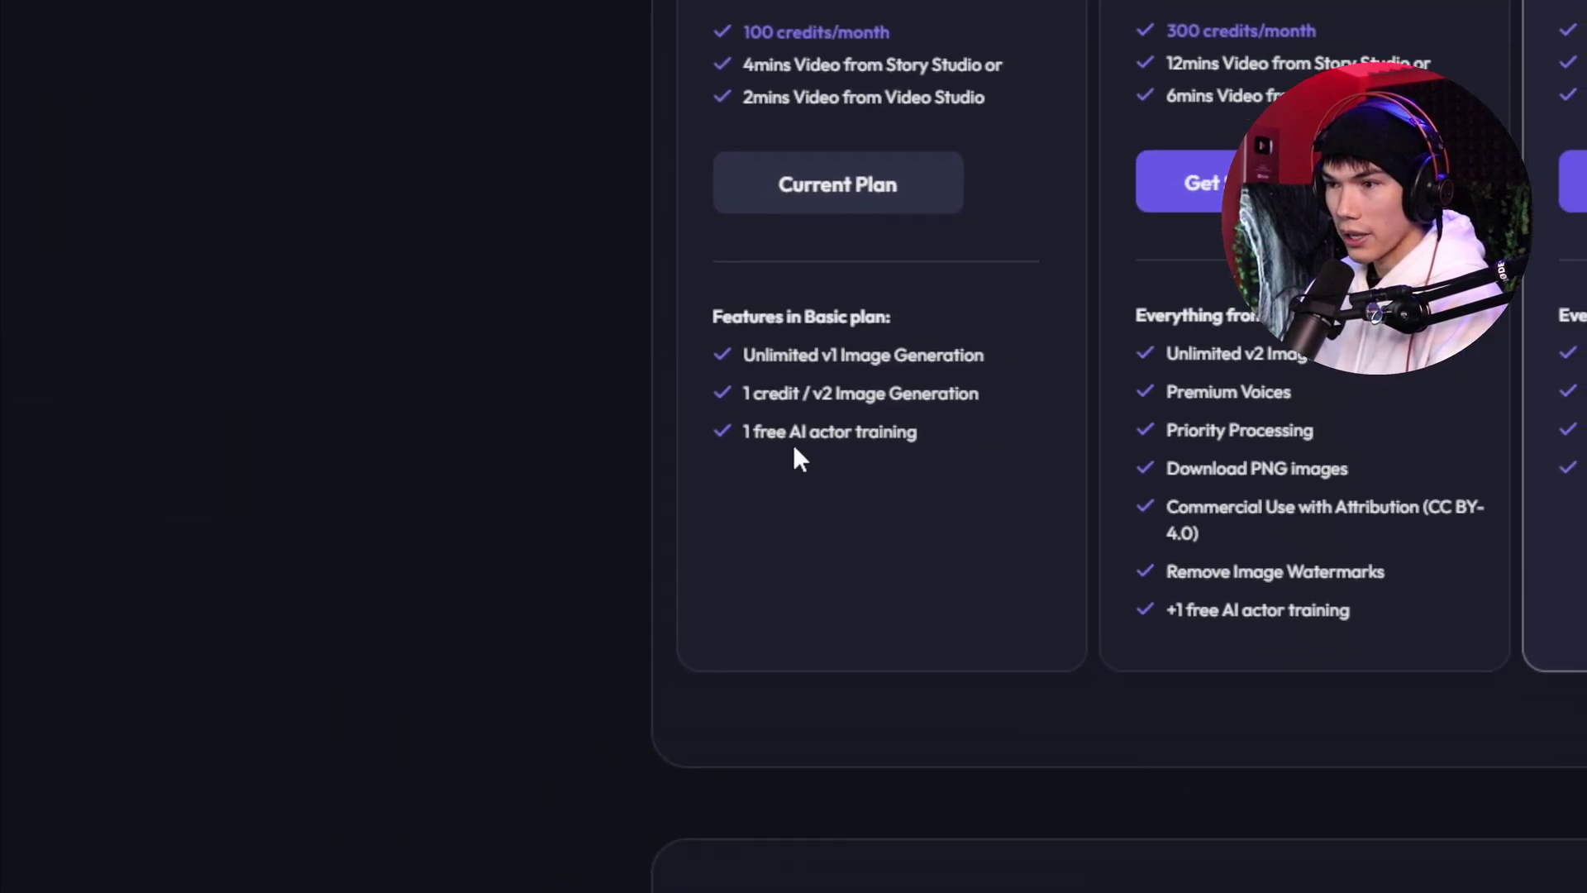
left_click_drag(792, 446, 890, 445)
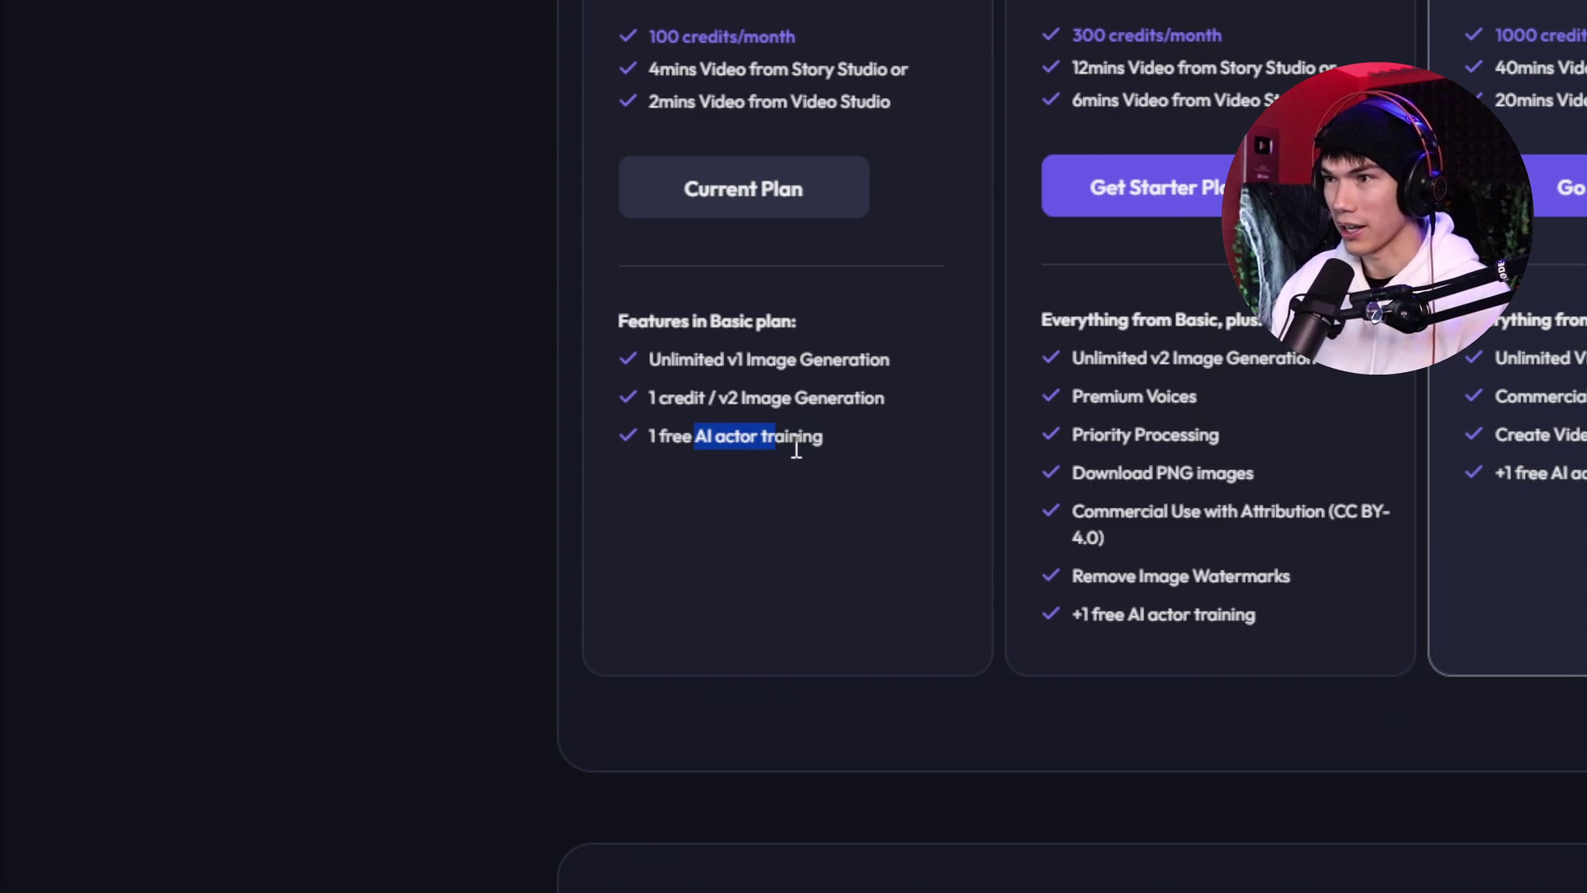
scroll(796, 449, "up", 5)
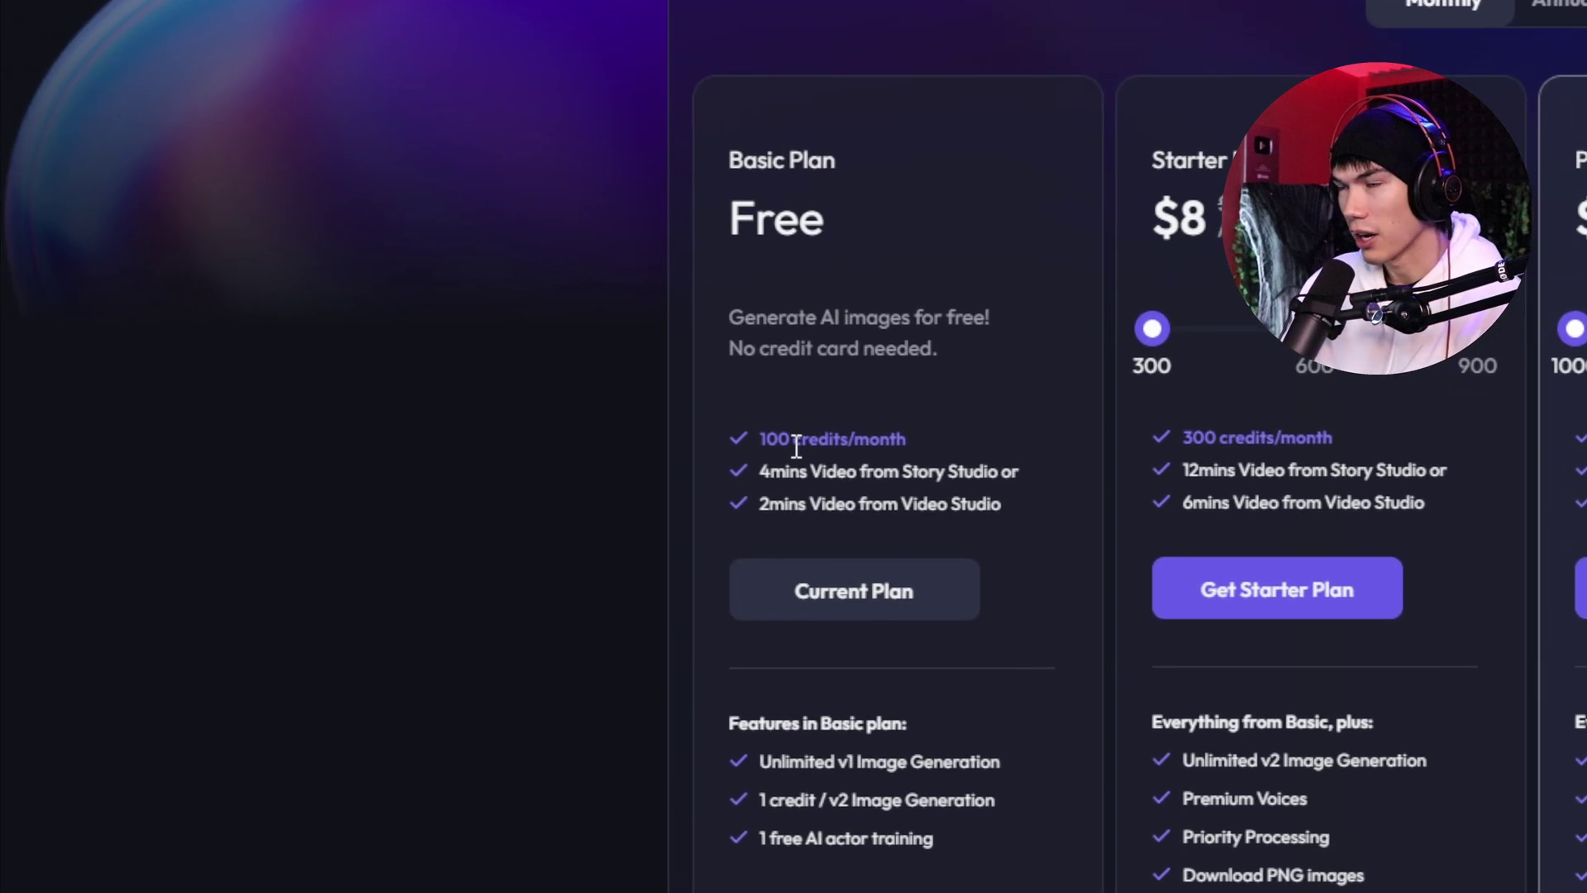
scroll(796, 449, "down", 10)
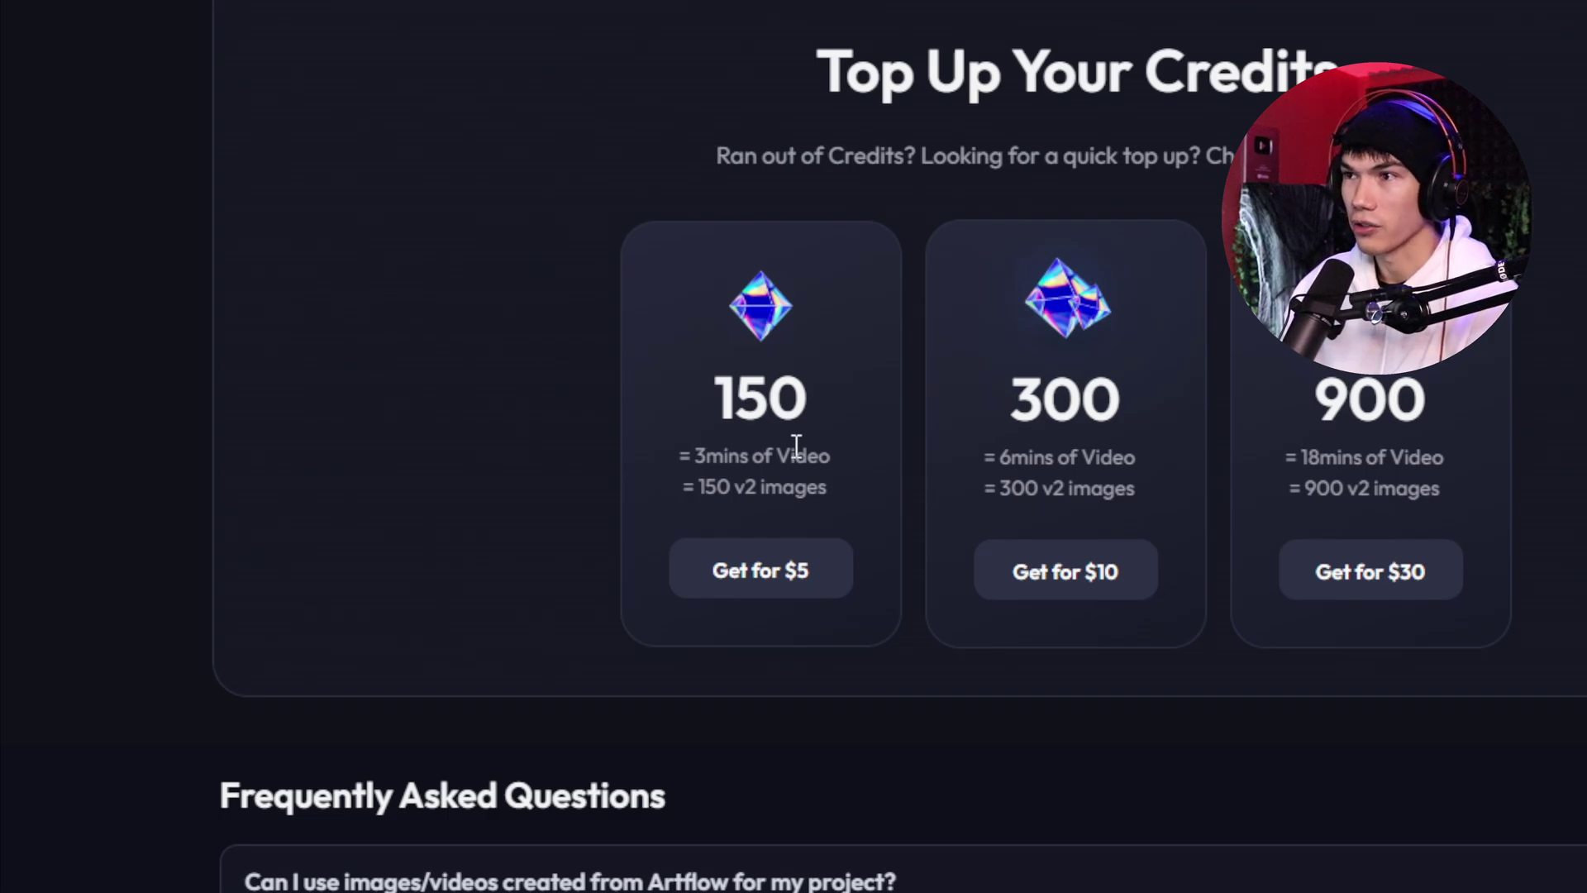
scroll(796, 449, "up", 10)
scroll(796, 454, "down", 3)
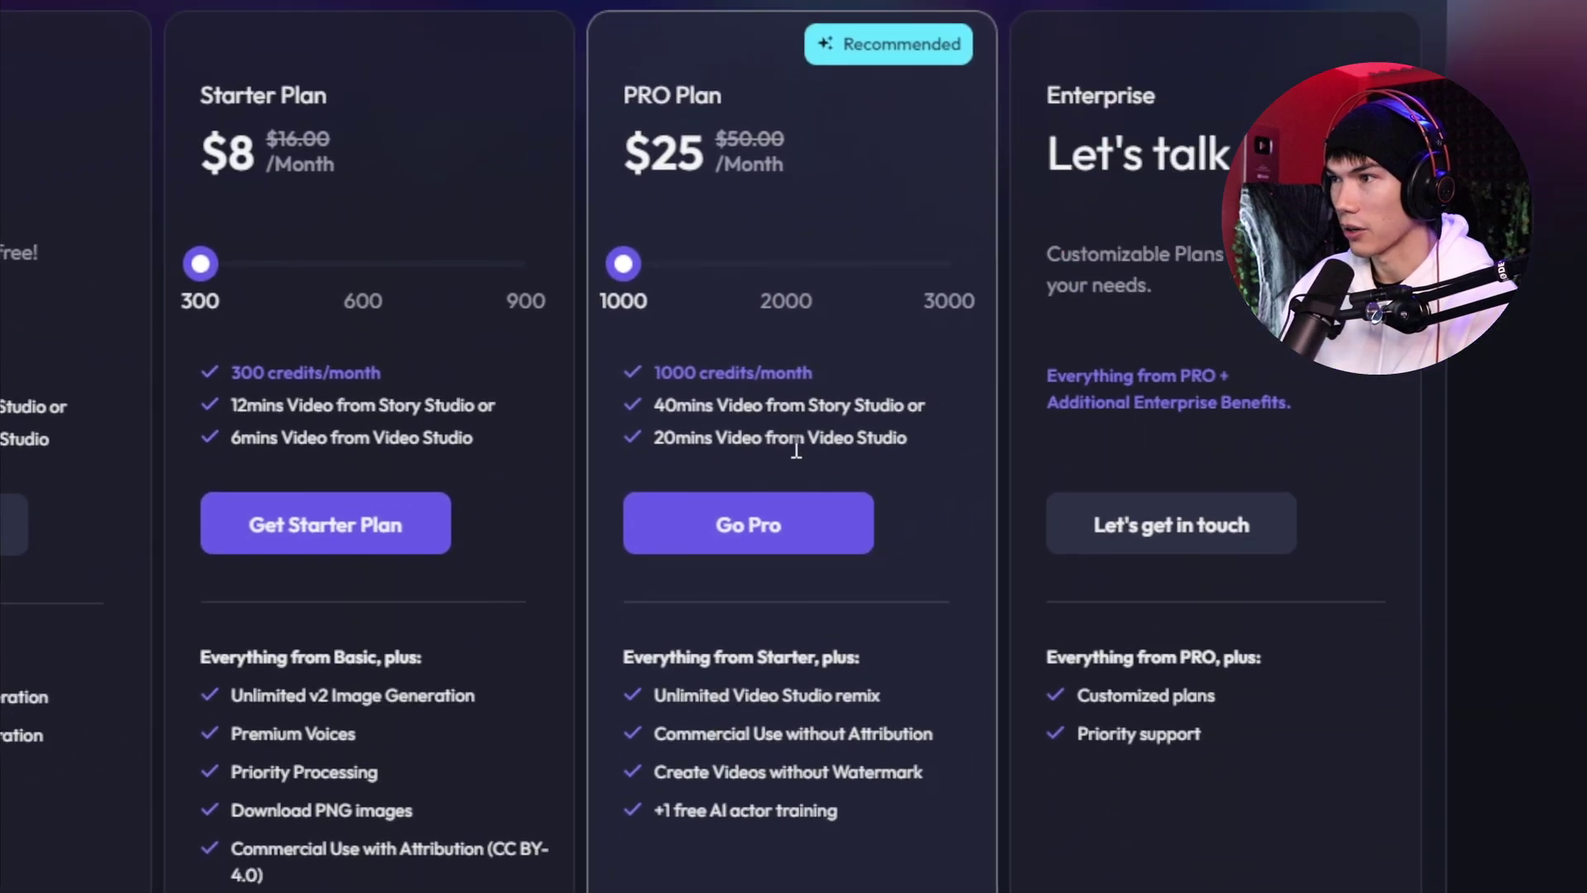
scroll(796, 453, "down", 5)
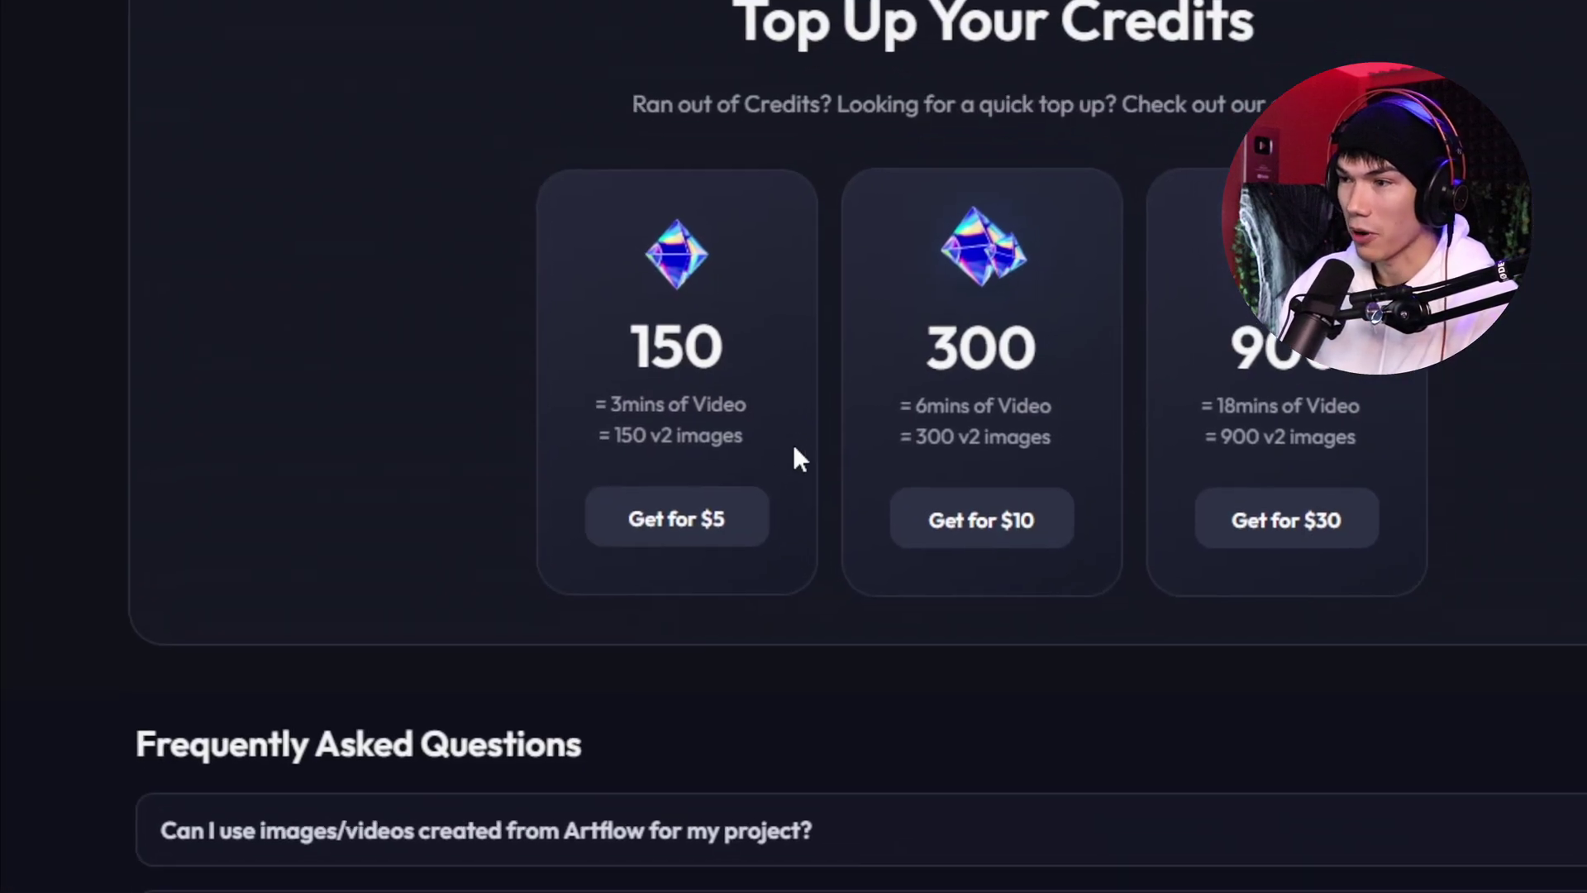
scroll(797, 459, "up", 3)
scroll(795, 457, "up", 6)
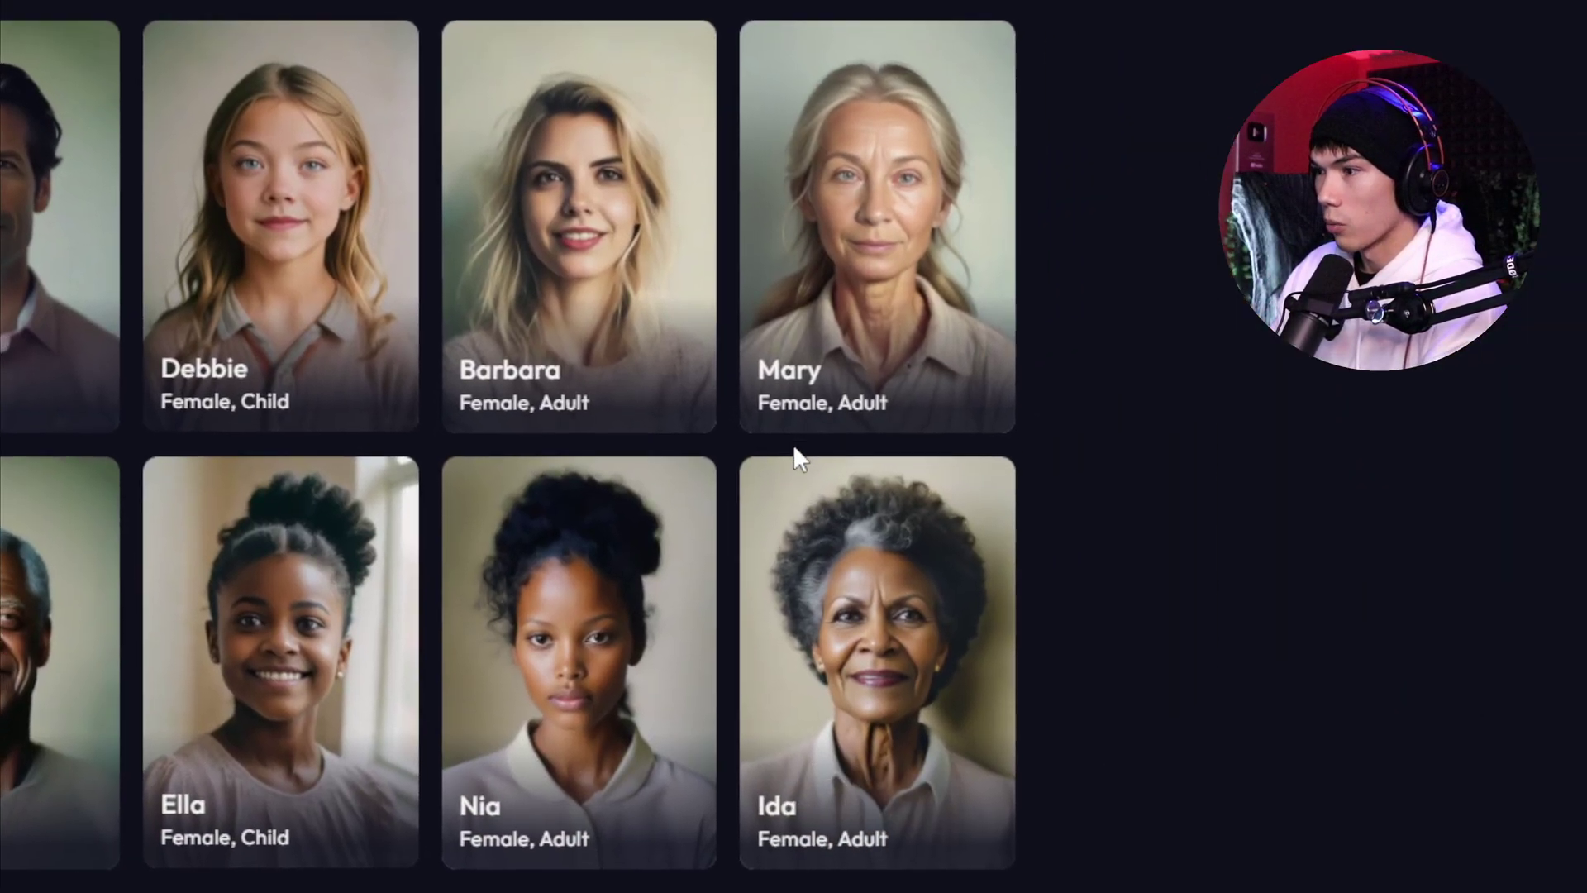
Start a new image based on the gallery example of the Ken doll in a Hawaiian shirt
scroll(798, 458, "down", 10)
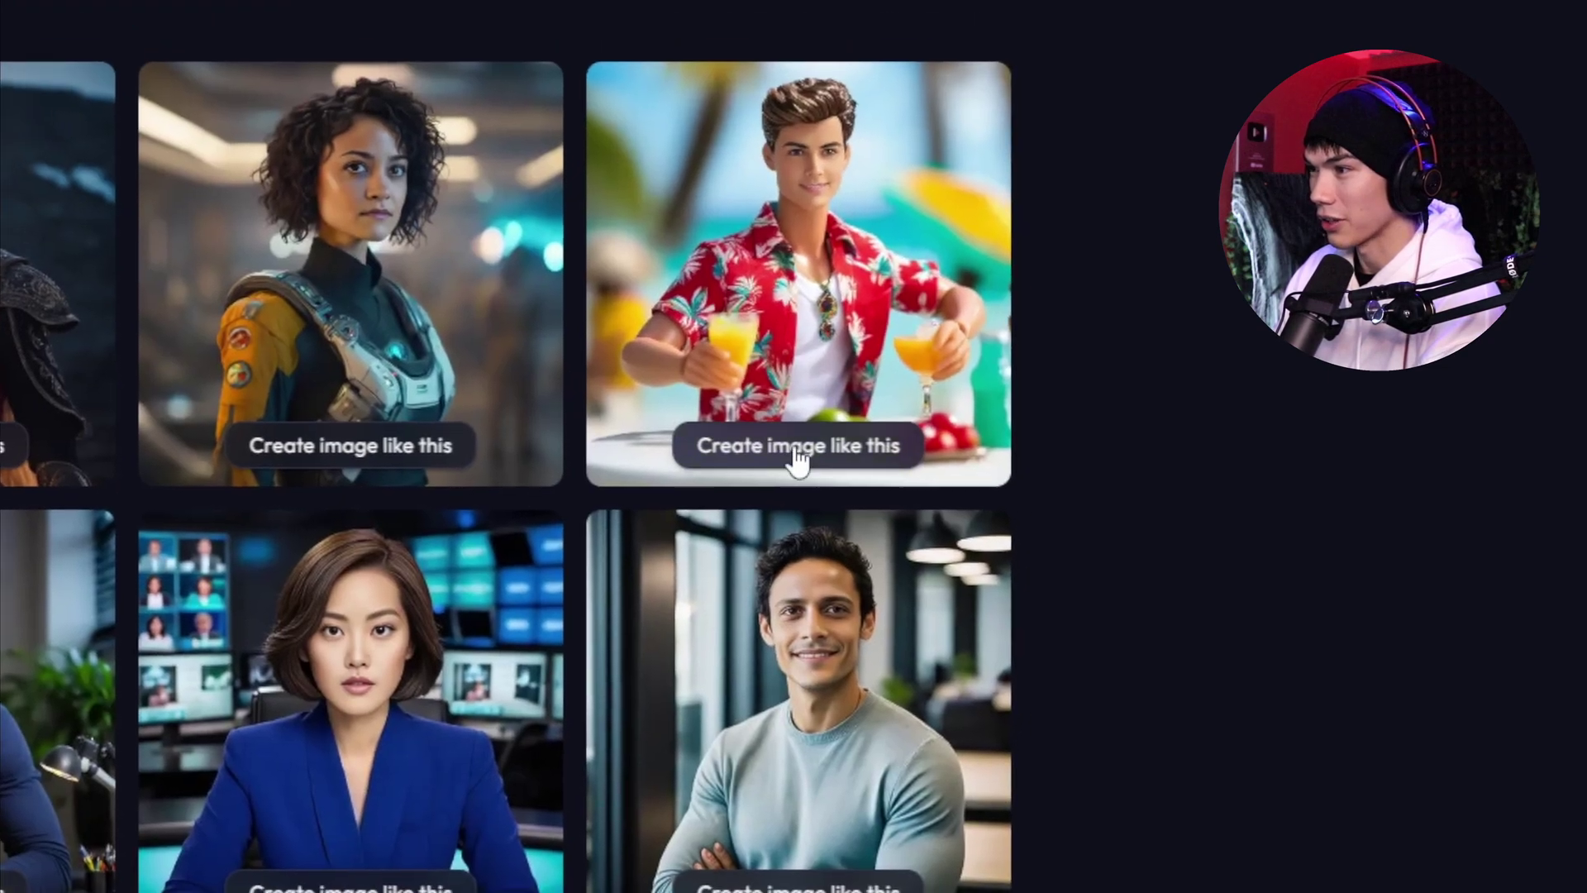
left_click(759, 592)
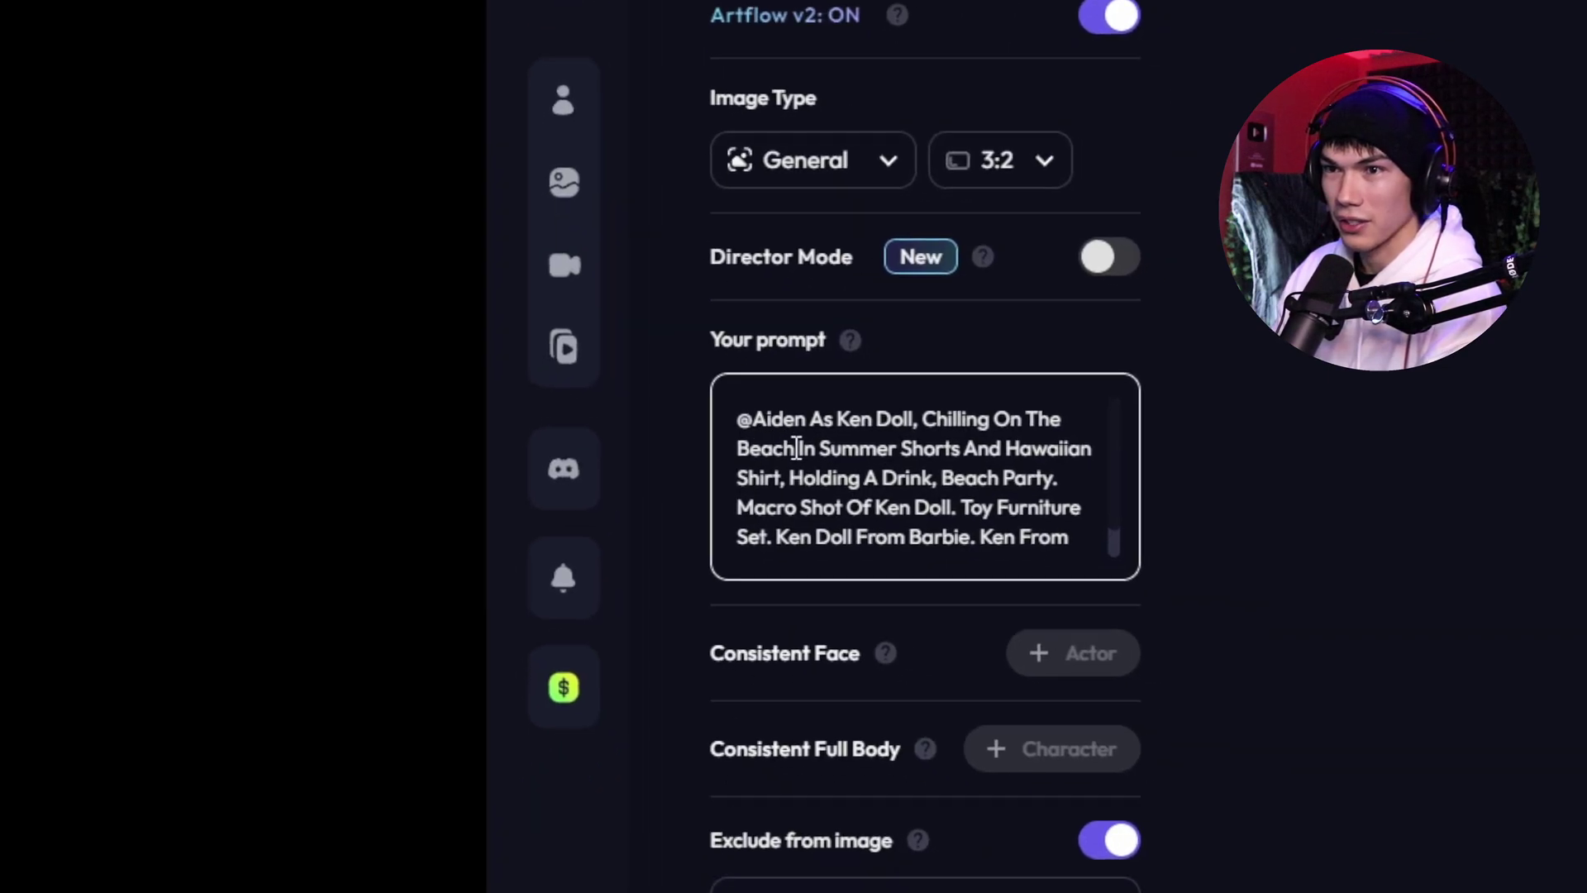
Read through the Ken doll example's prompt, from the actor mention onward, and the terms listed under Exclude from image
scroll(789, 508, "down", 1)
scroll(910, 600, "up", 1)
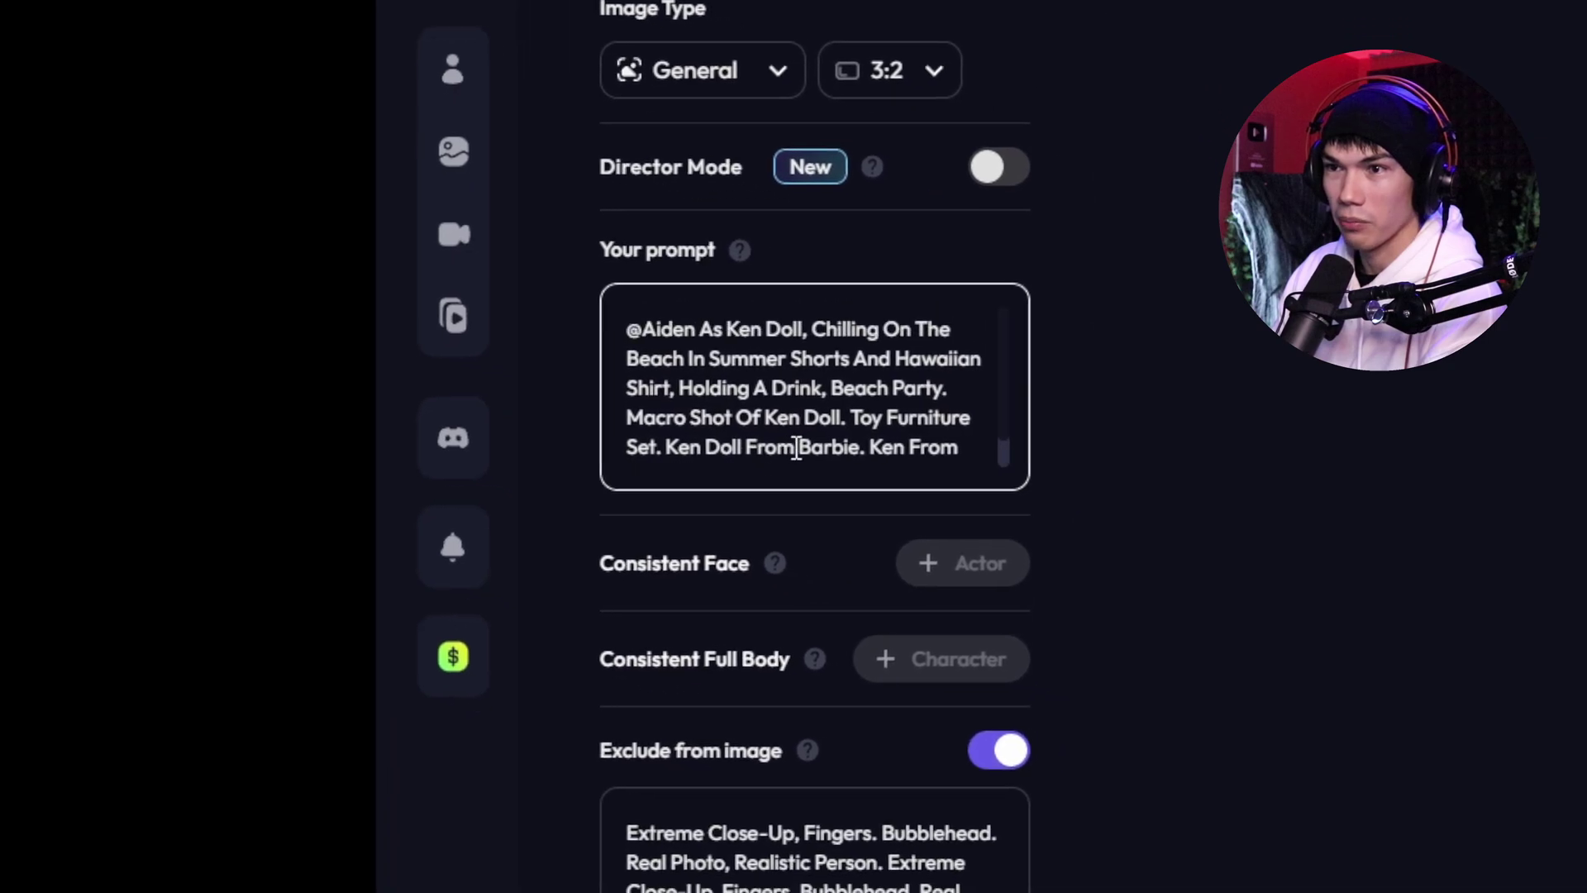
left_click(797, 449)
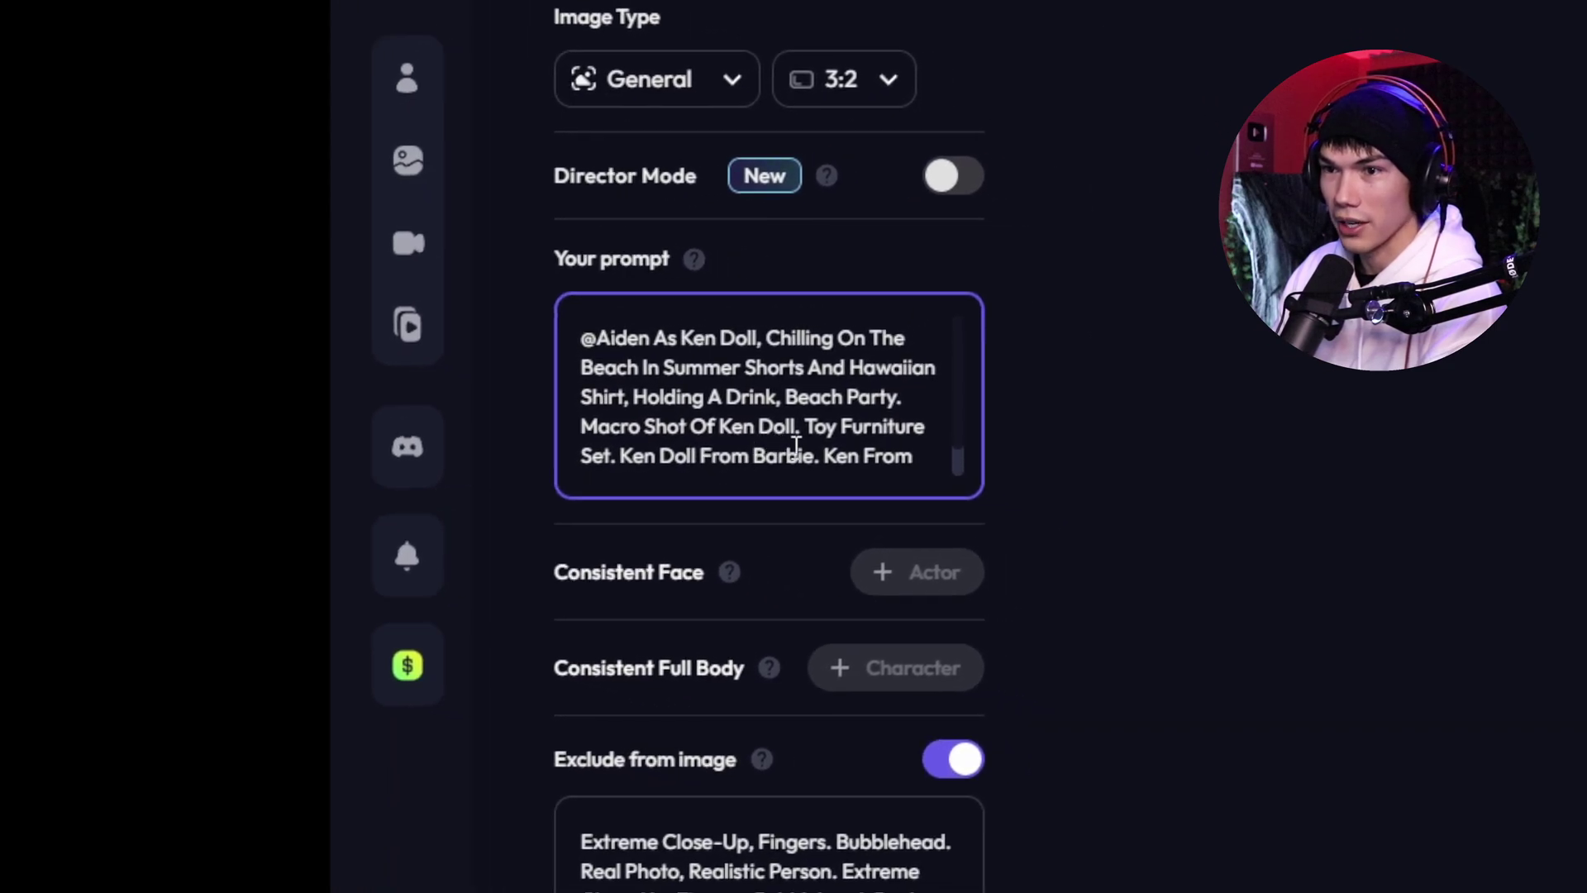
left_click_drag(596, 338, 719, 337)
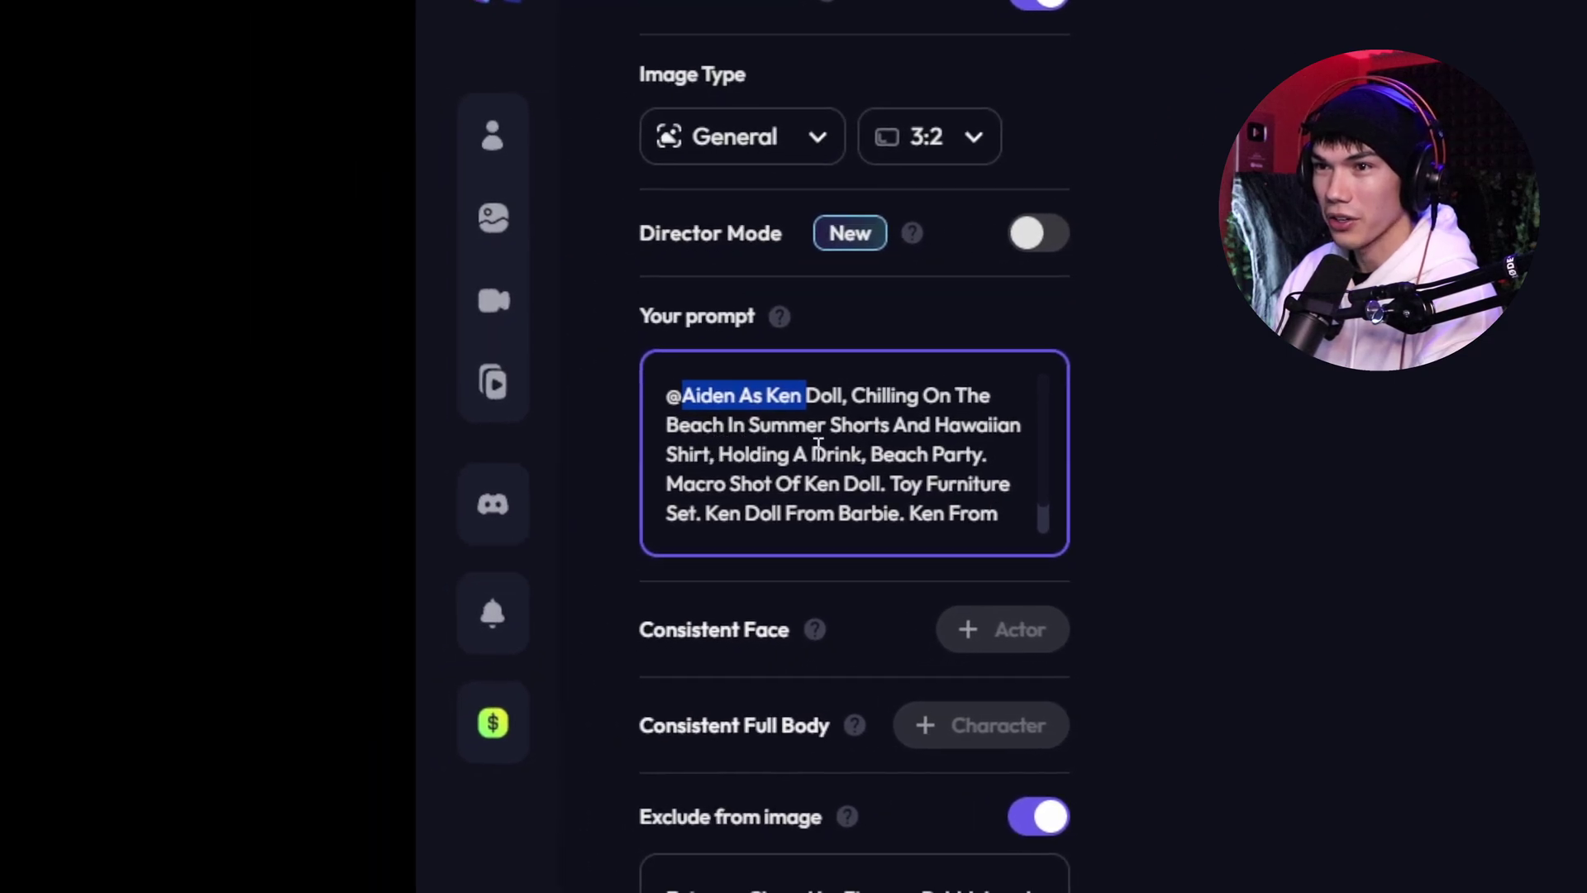
scroll(818, 447, "down", 1)
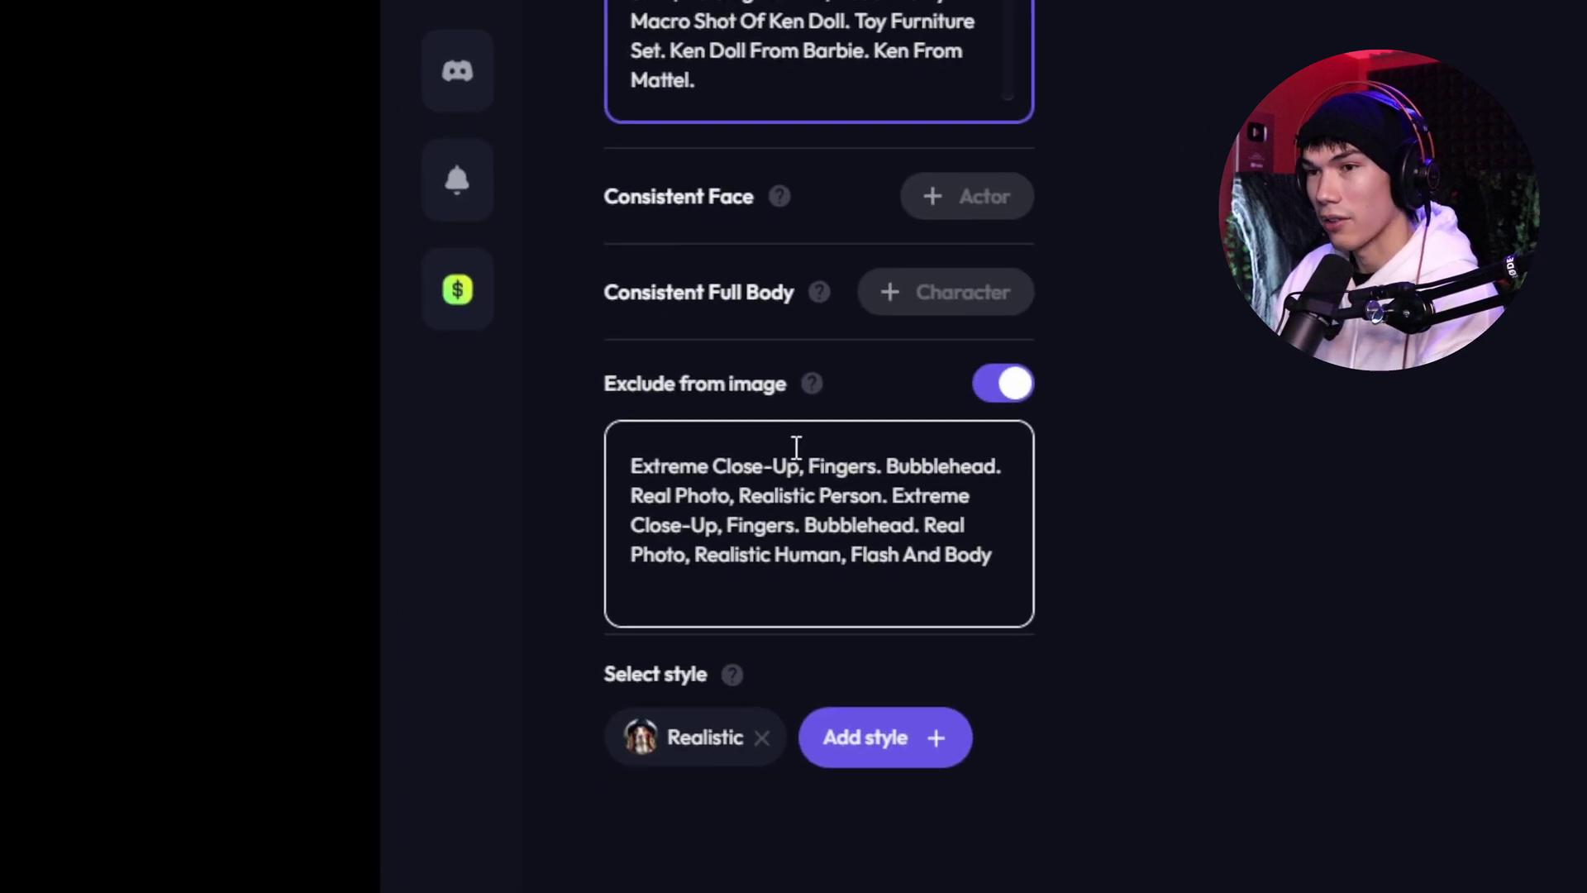
left_click_drag(652, 466, 814, 457)
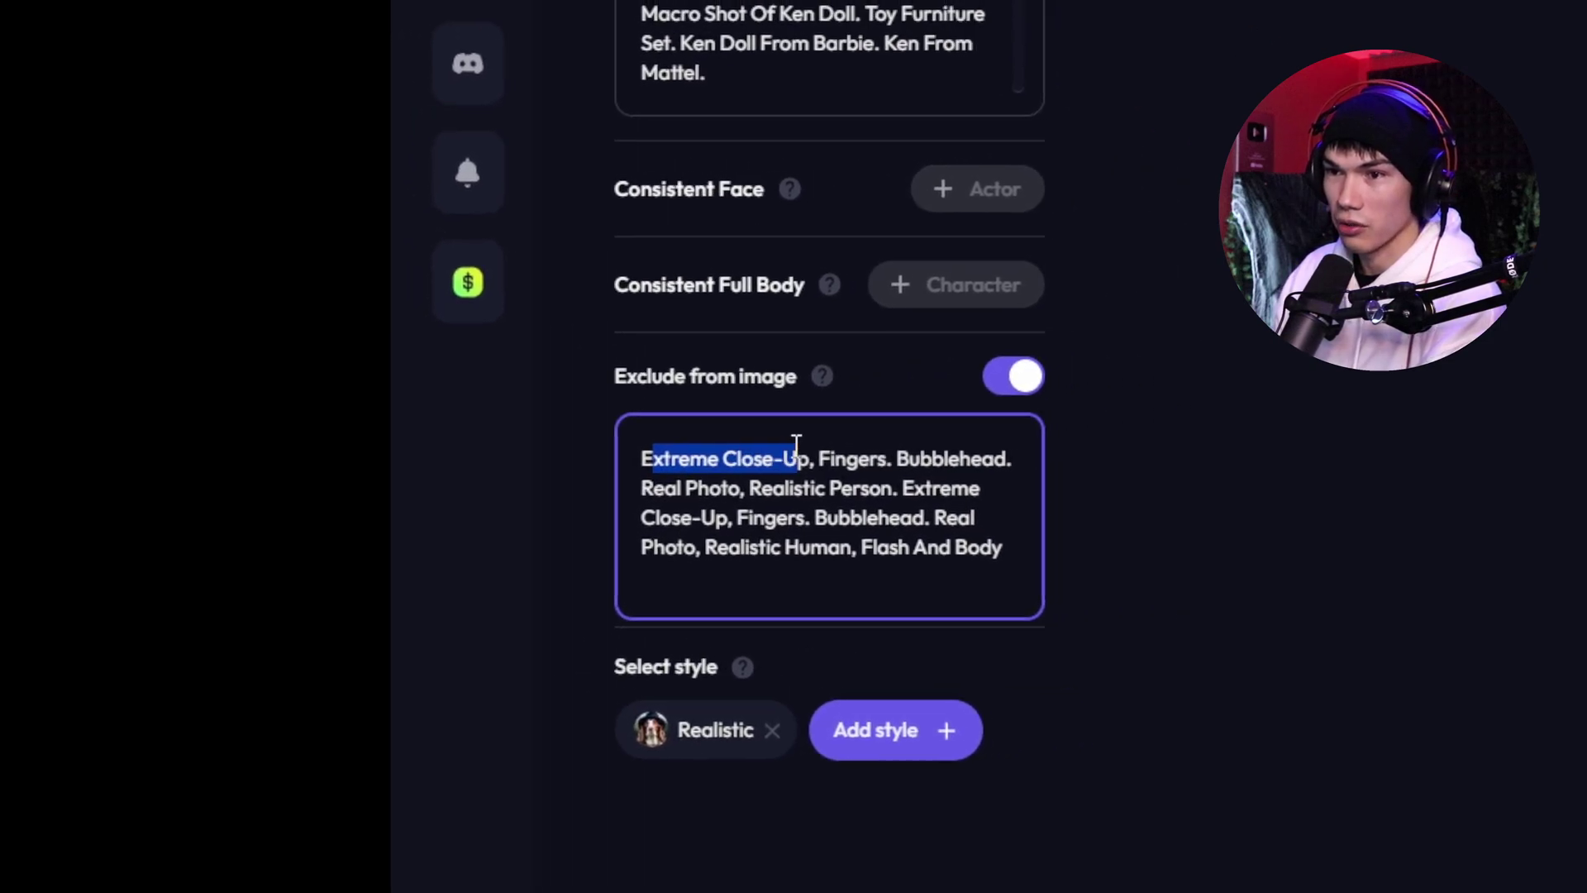
left_click(815, 457)
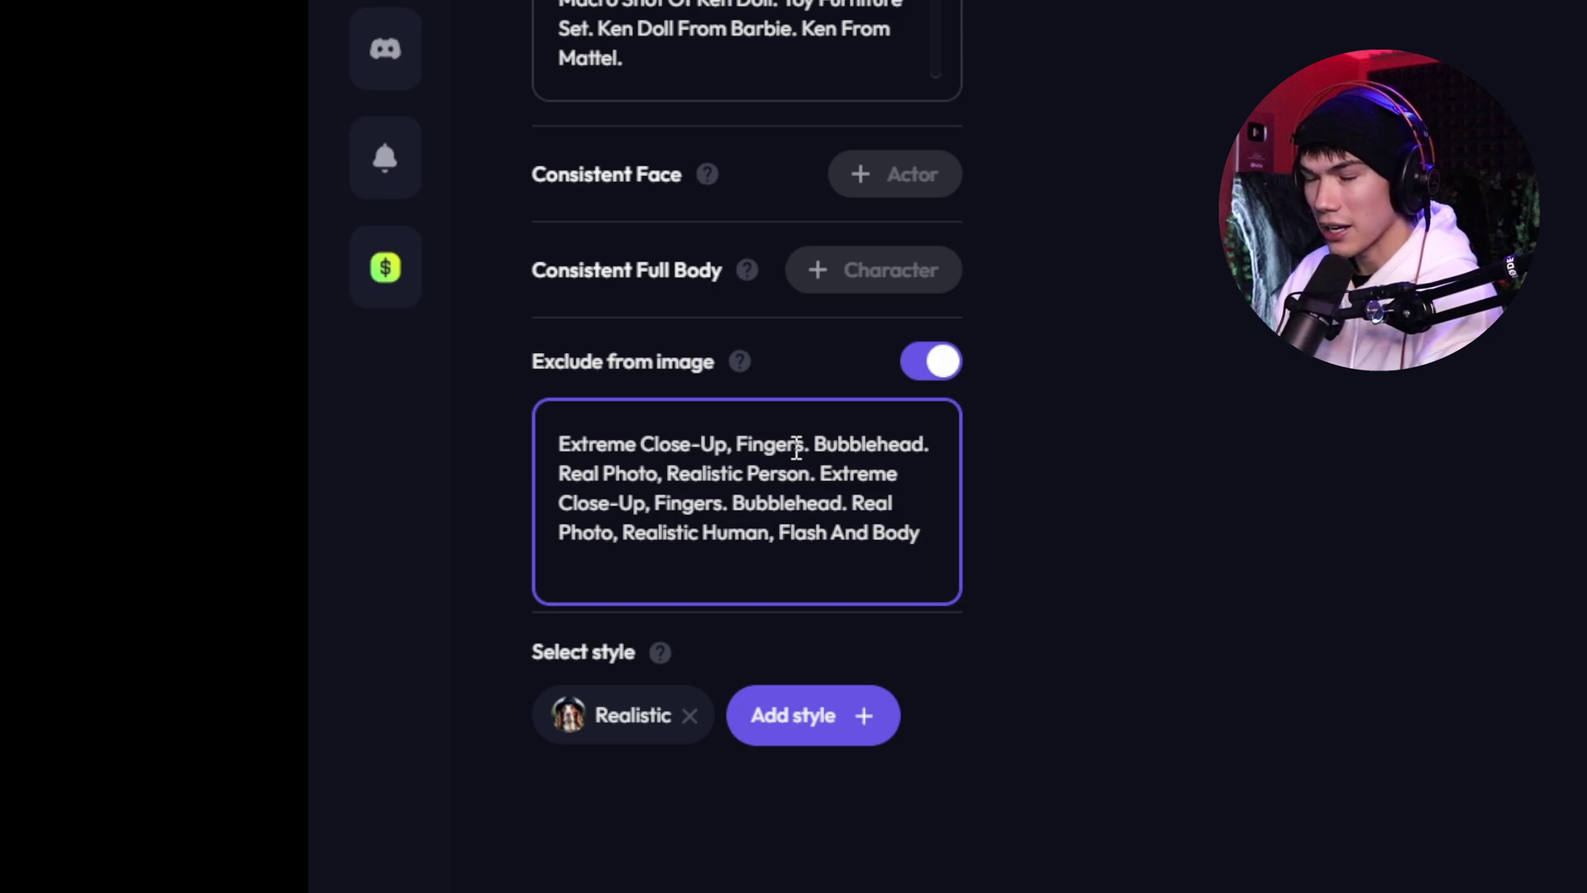
left_click_drag(827, 444, 871, 435)
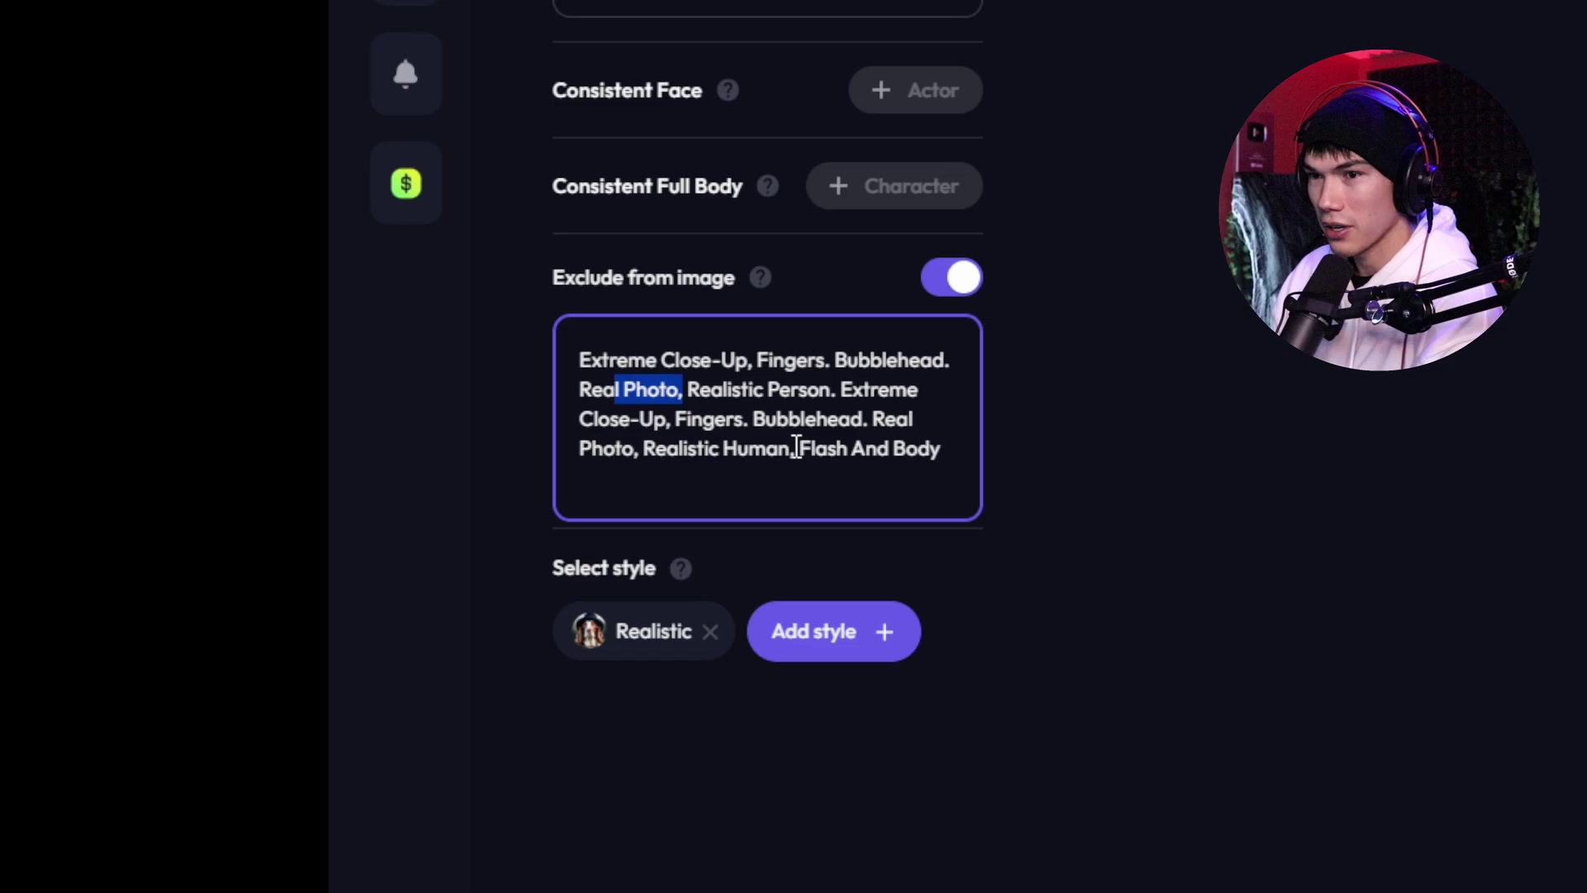
left_click(796, 448)
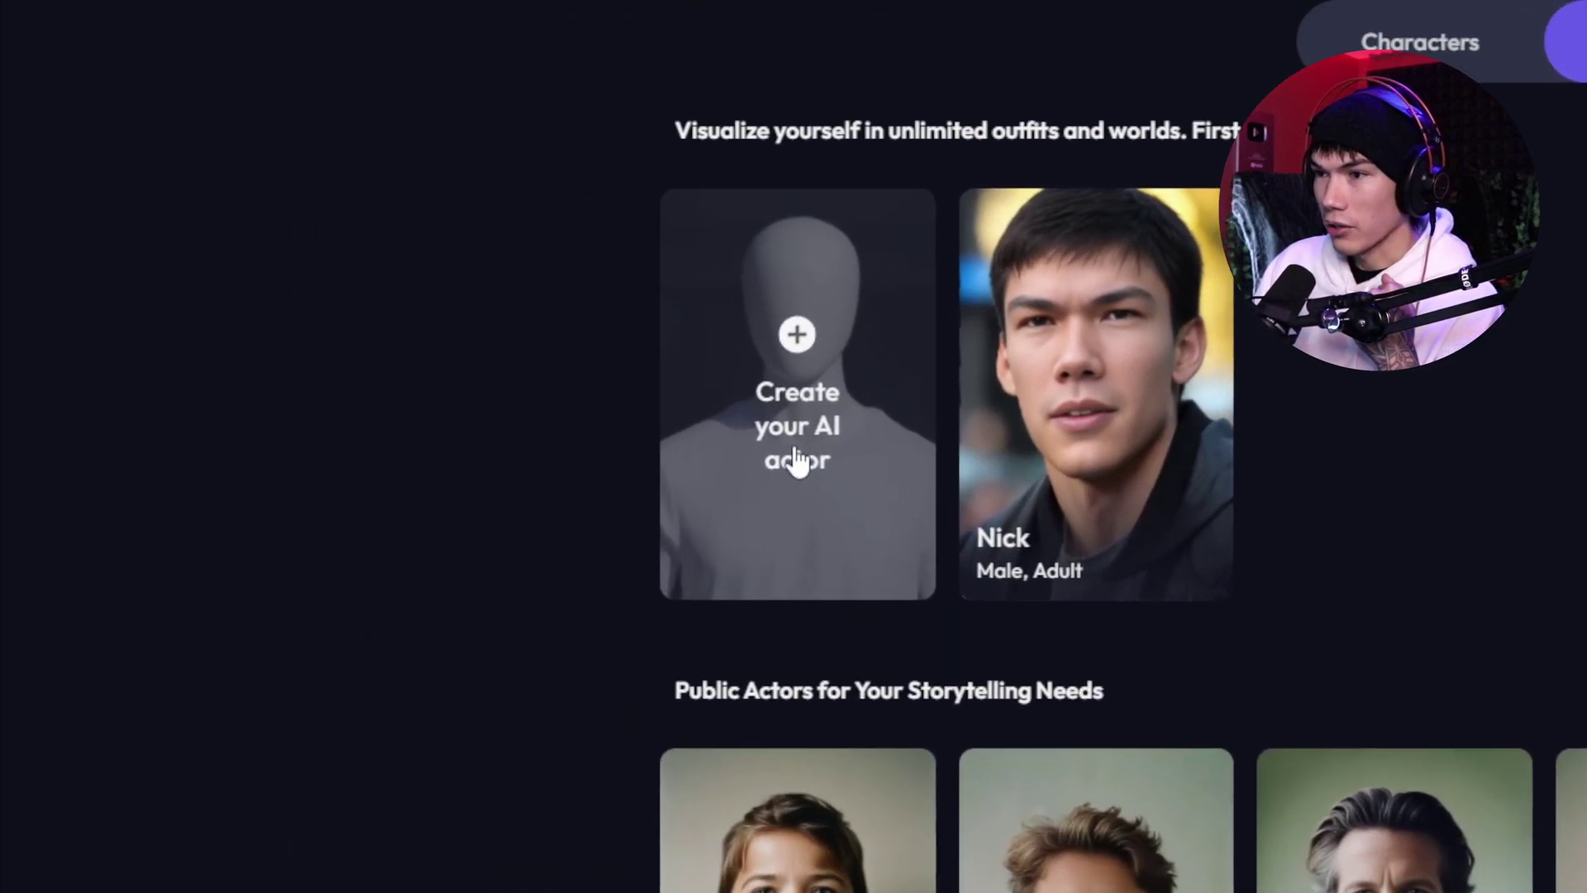
Start a new image with the personally trained adult male actor
left_click(797, 457)
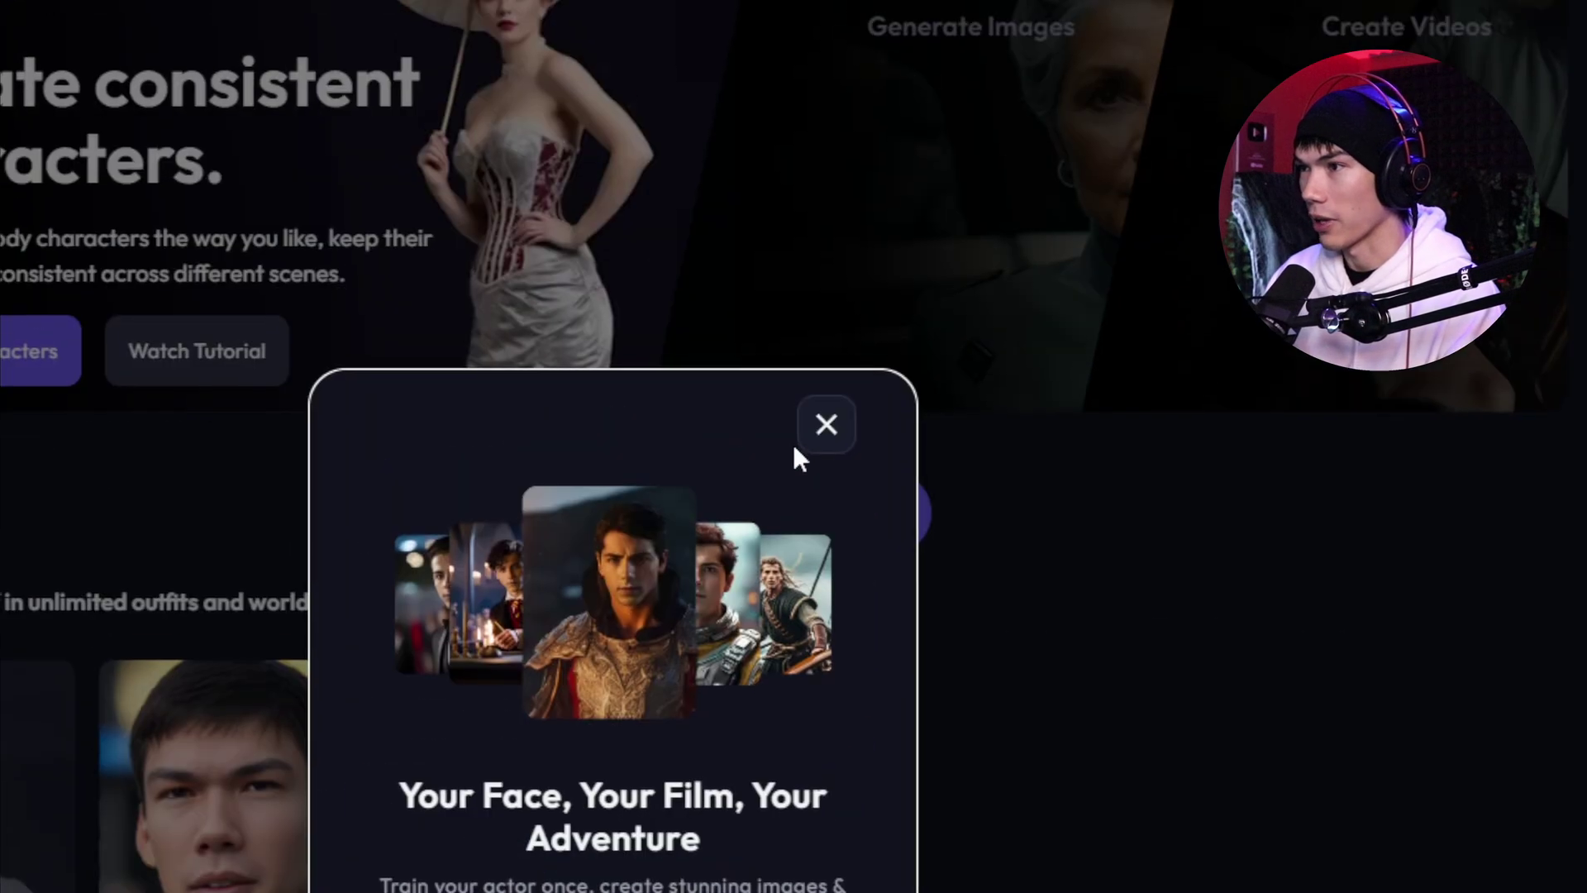
left_click(826, 421)
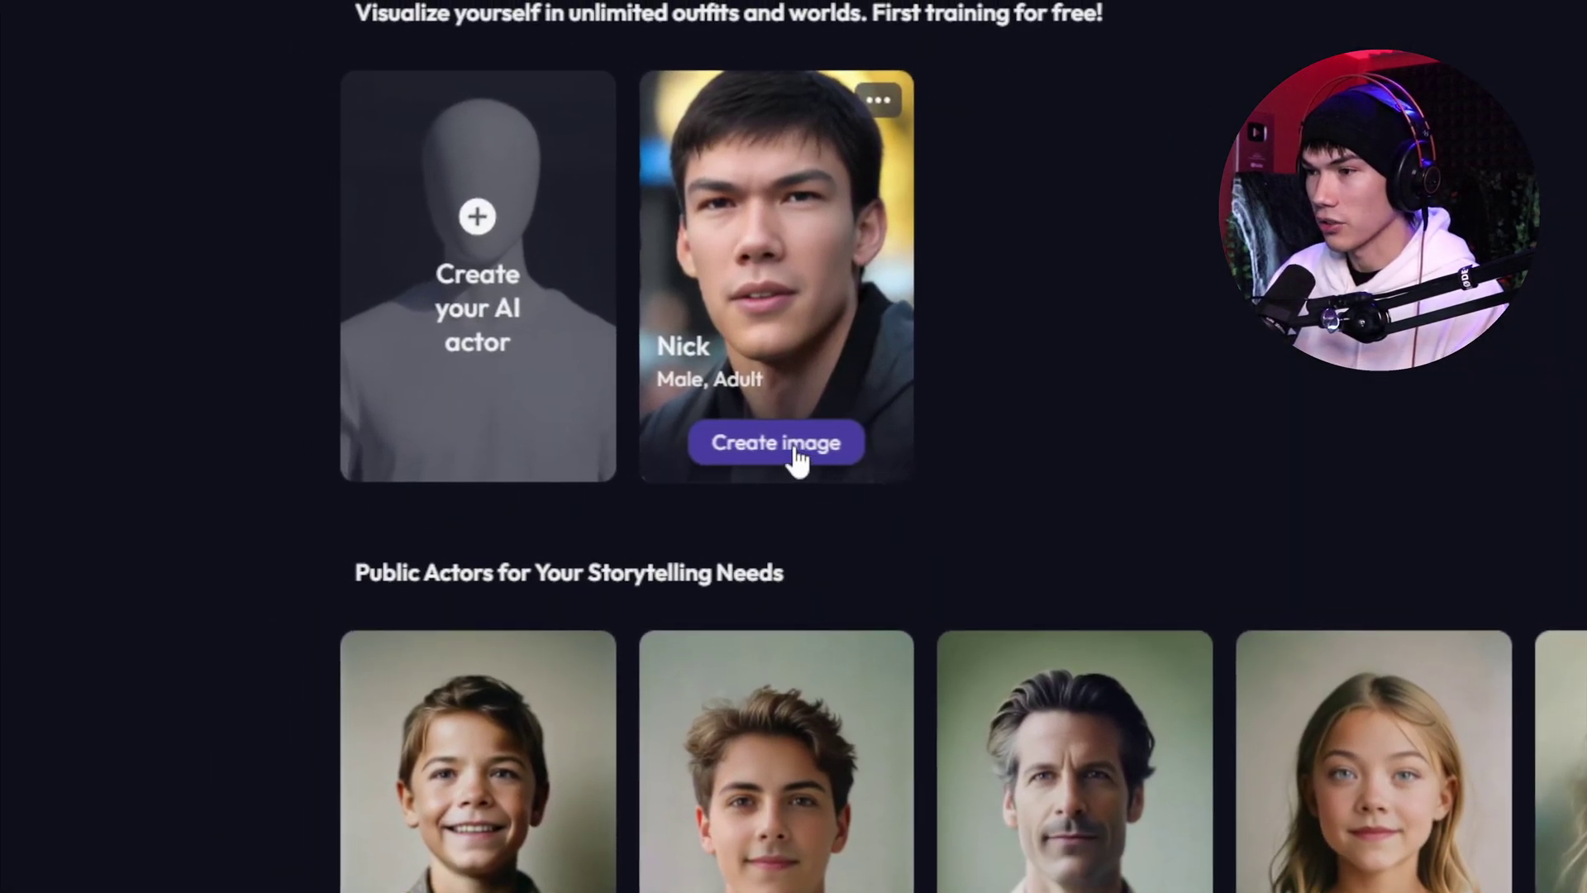
left_click(676, 434)
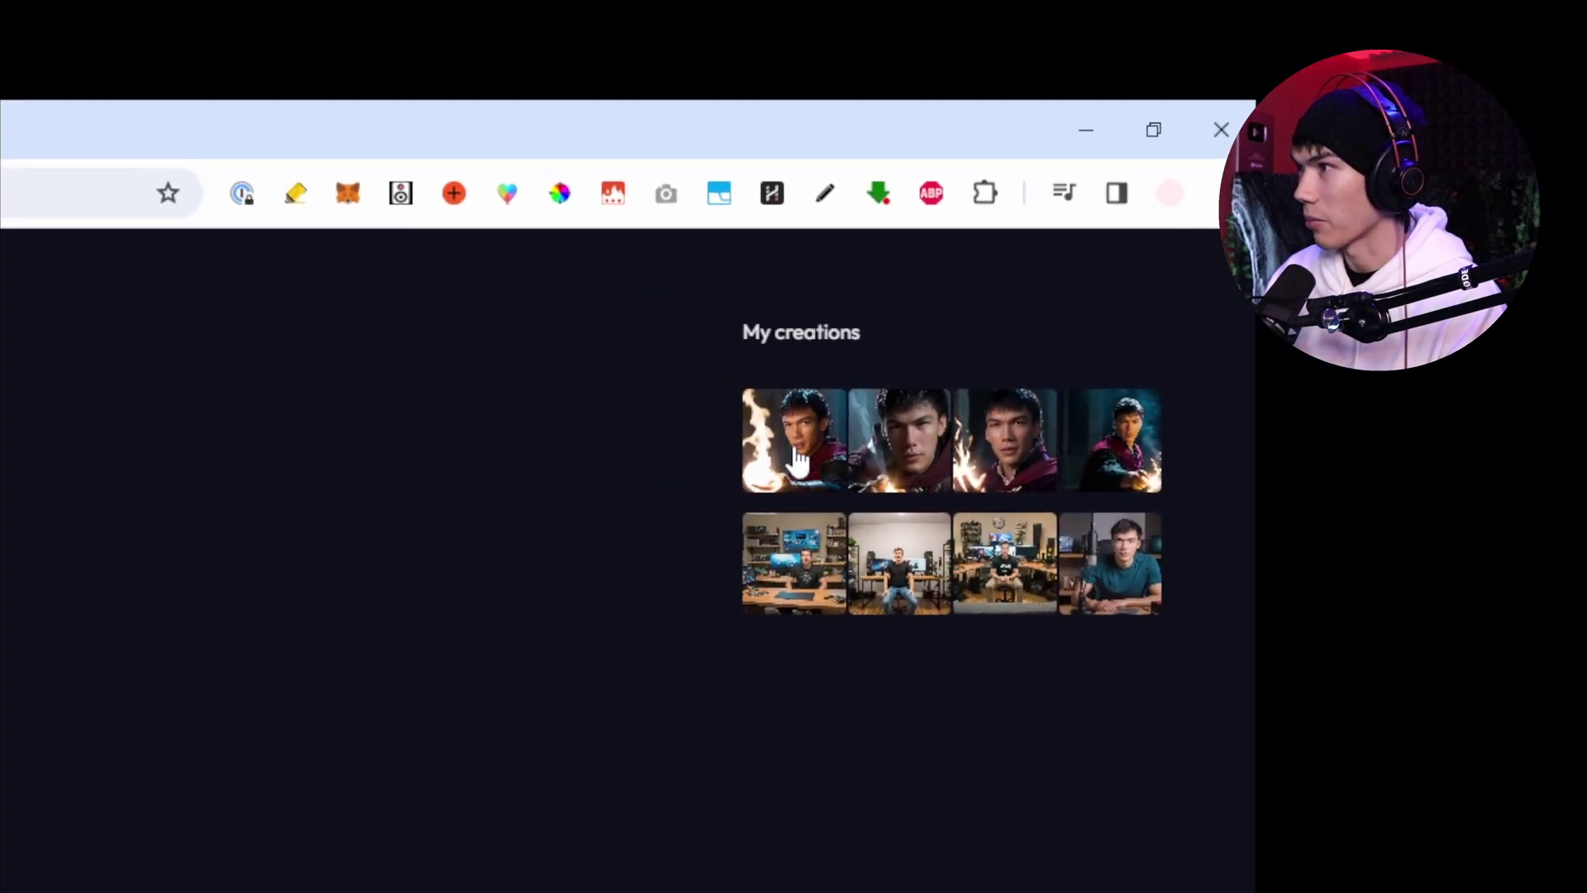
Examine the earlier creations of the trained actor, including the fire-casting wizard portraits and the desk and studio setup images
left_click(797, 458)
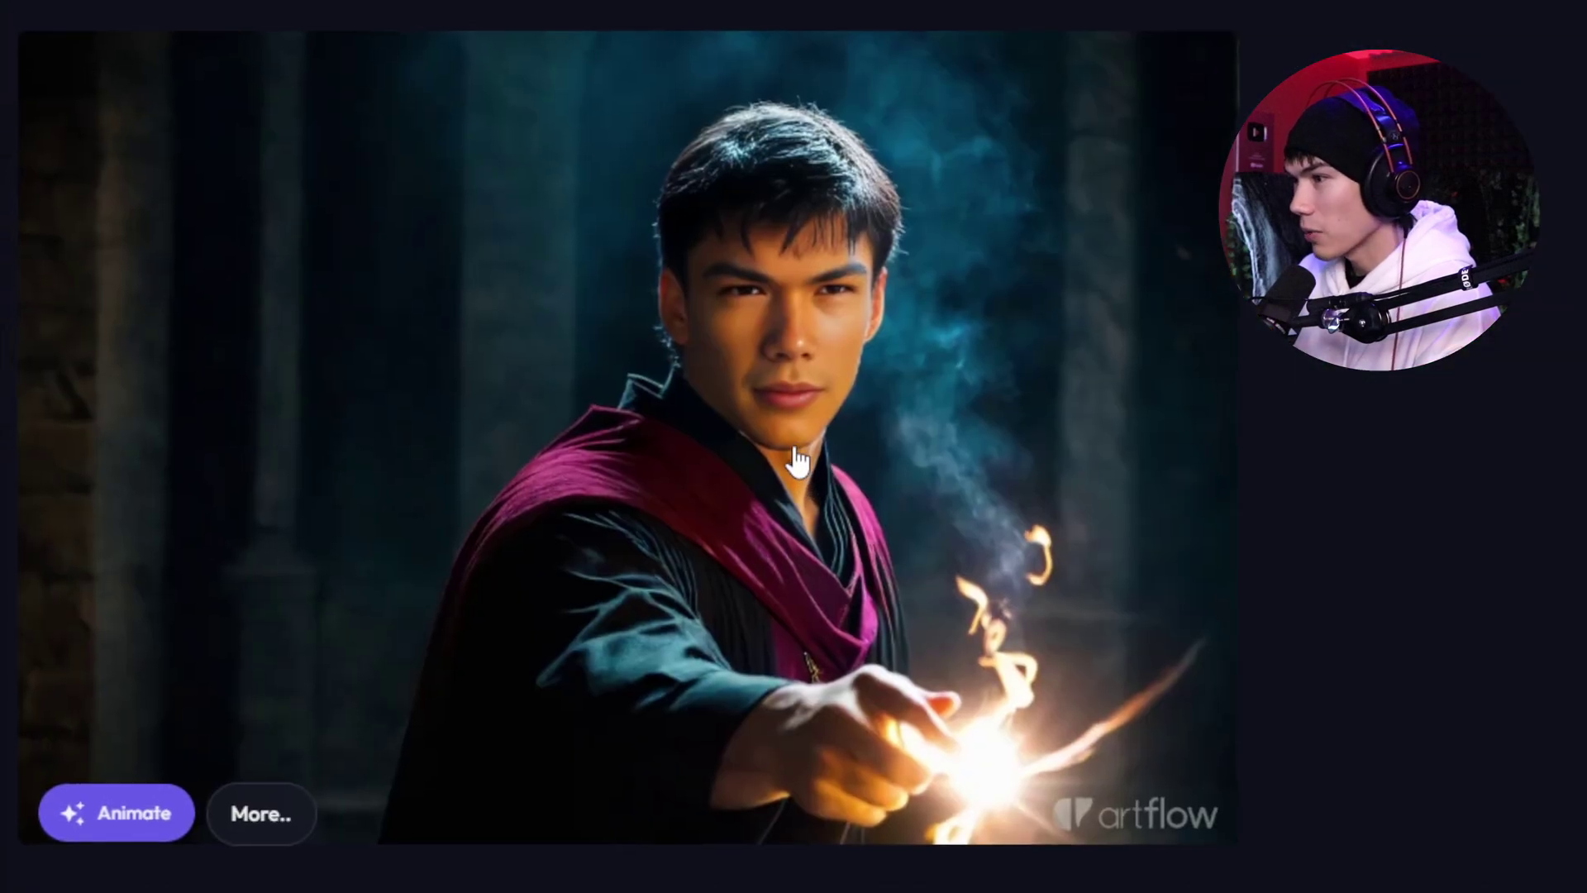
scroll(798, 459, "up", 1)
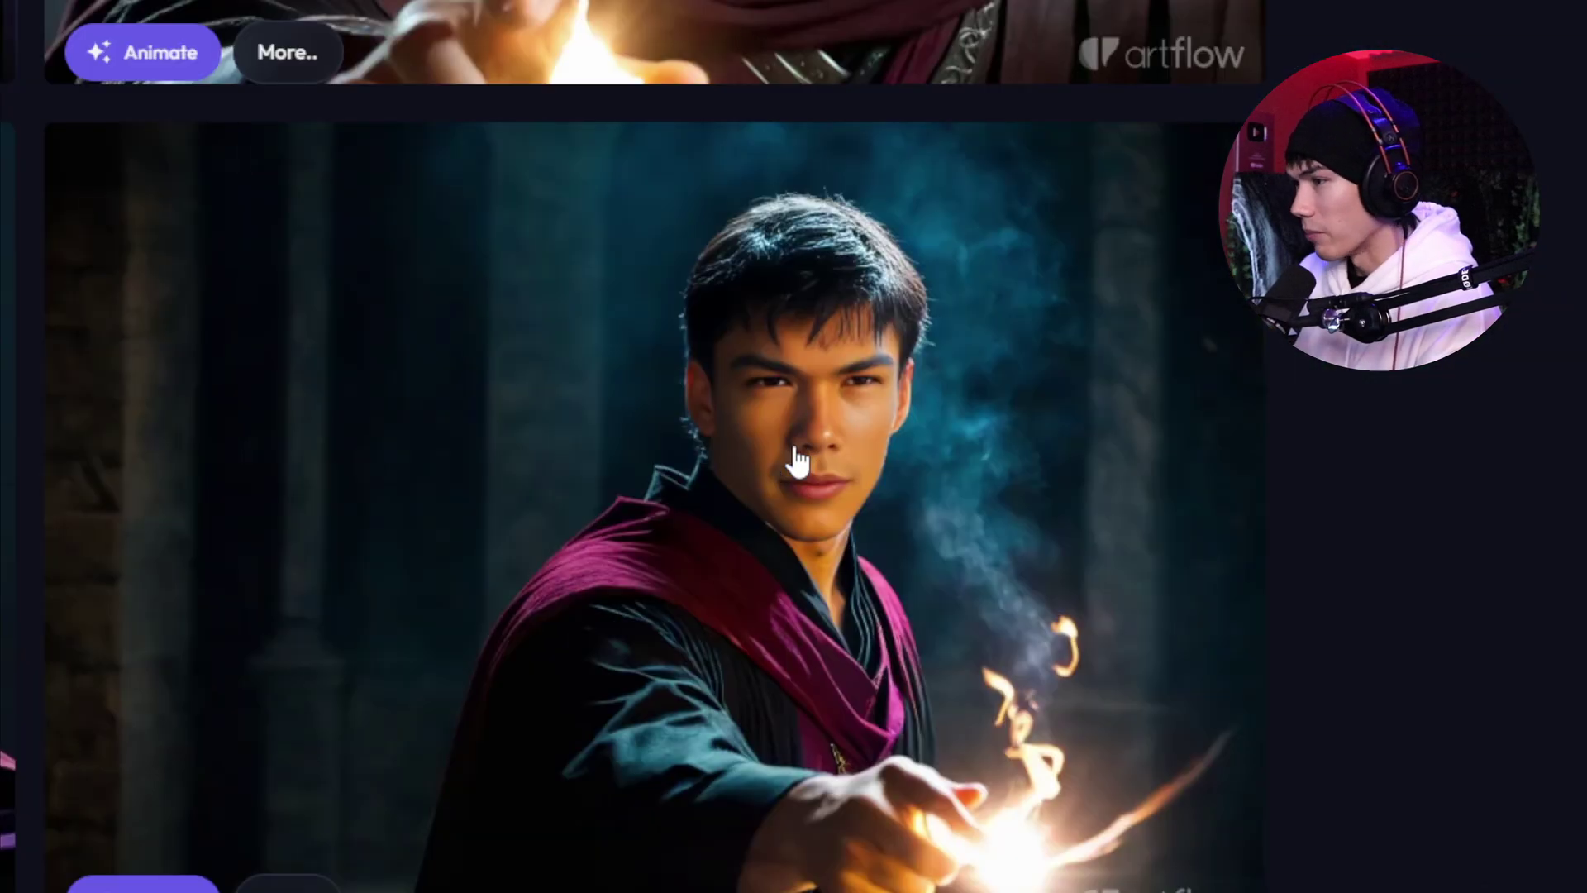
scroll(798, 461, "up", 2)
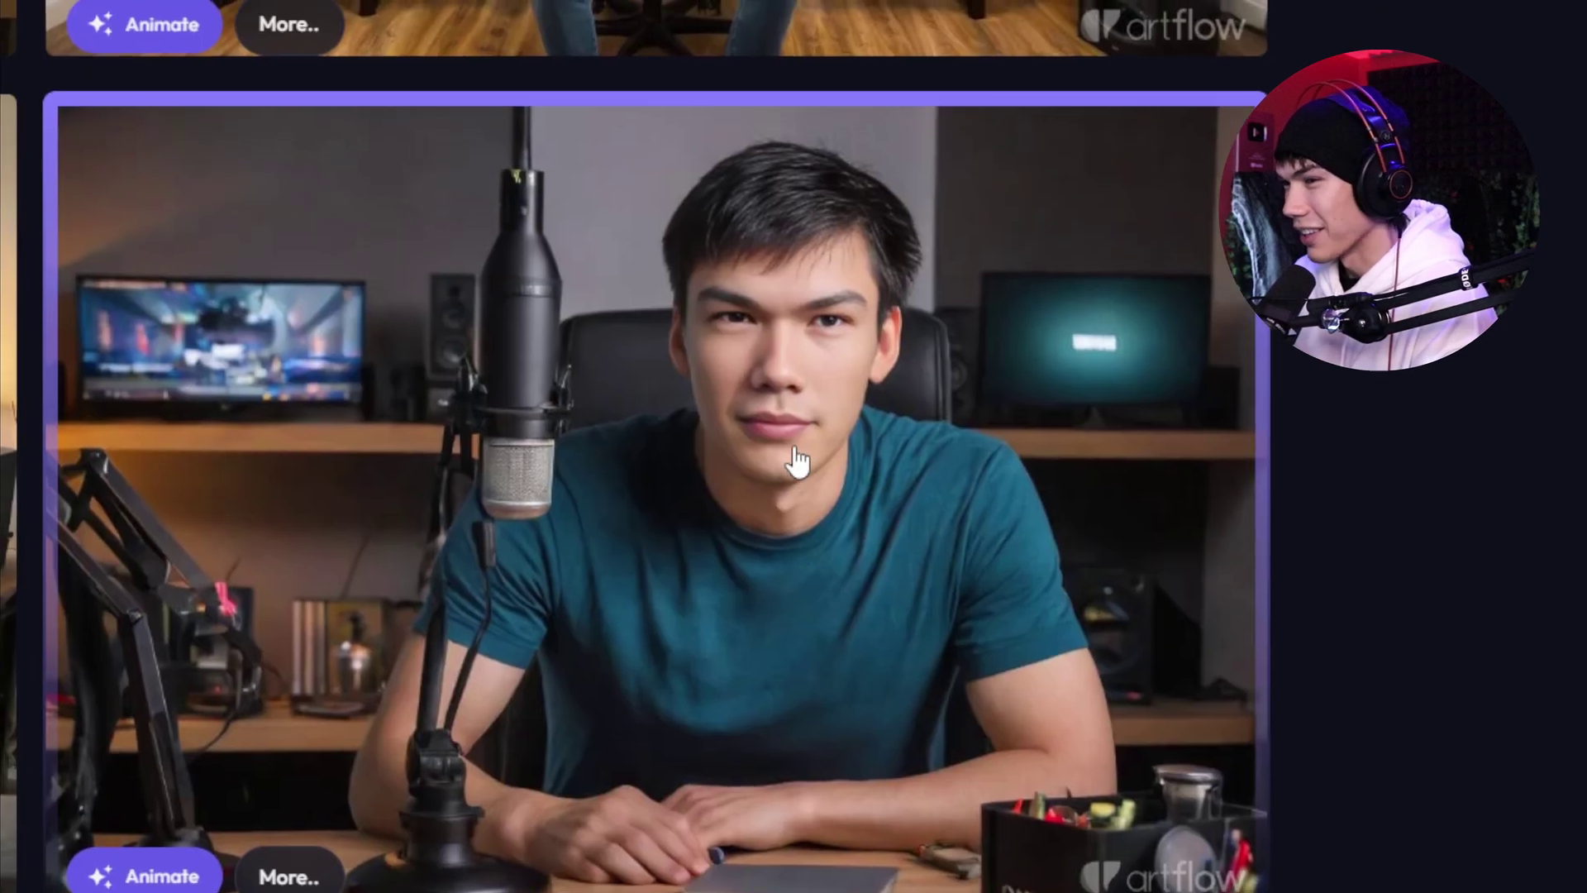
scroll(796, 463, "down", 7)
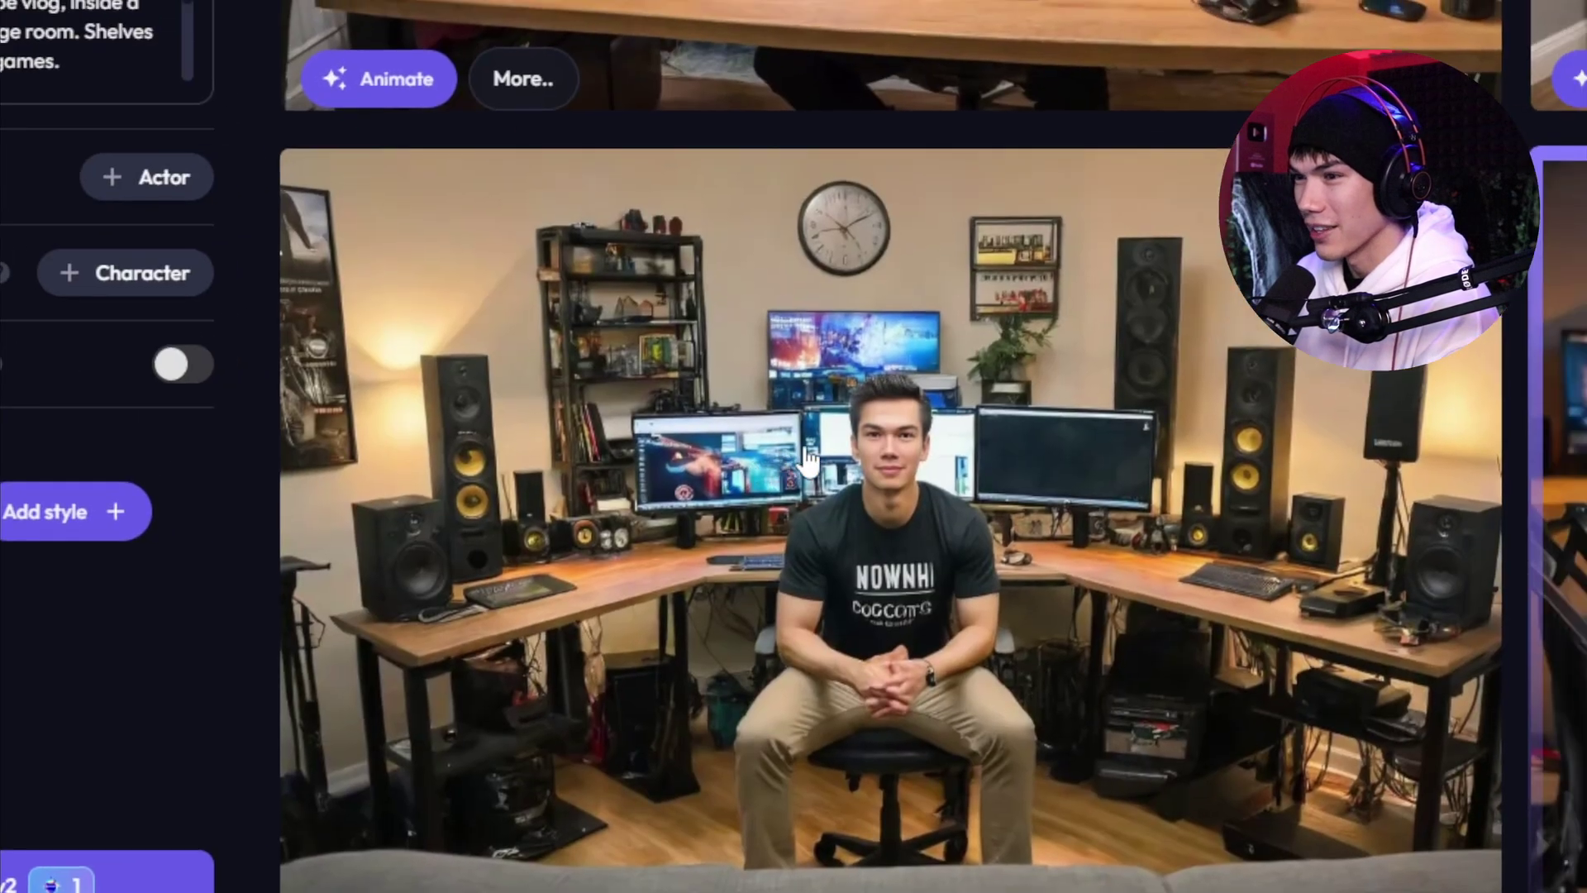
scroll(796, 463, "up", 7)
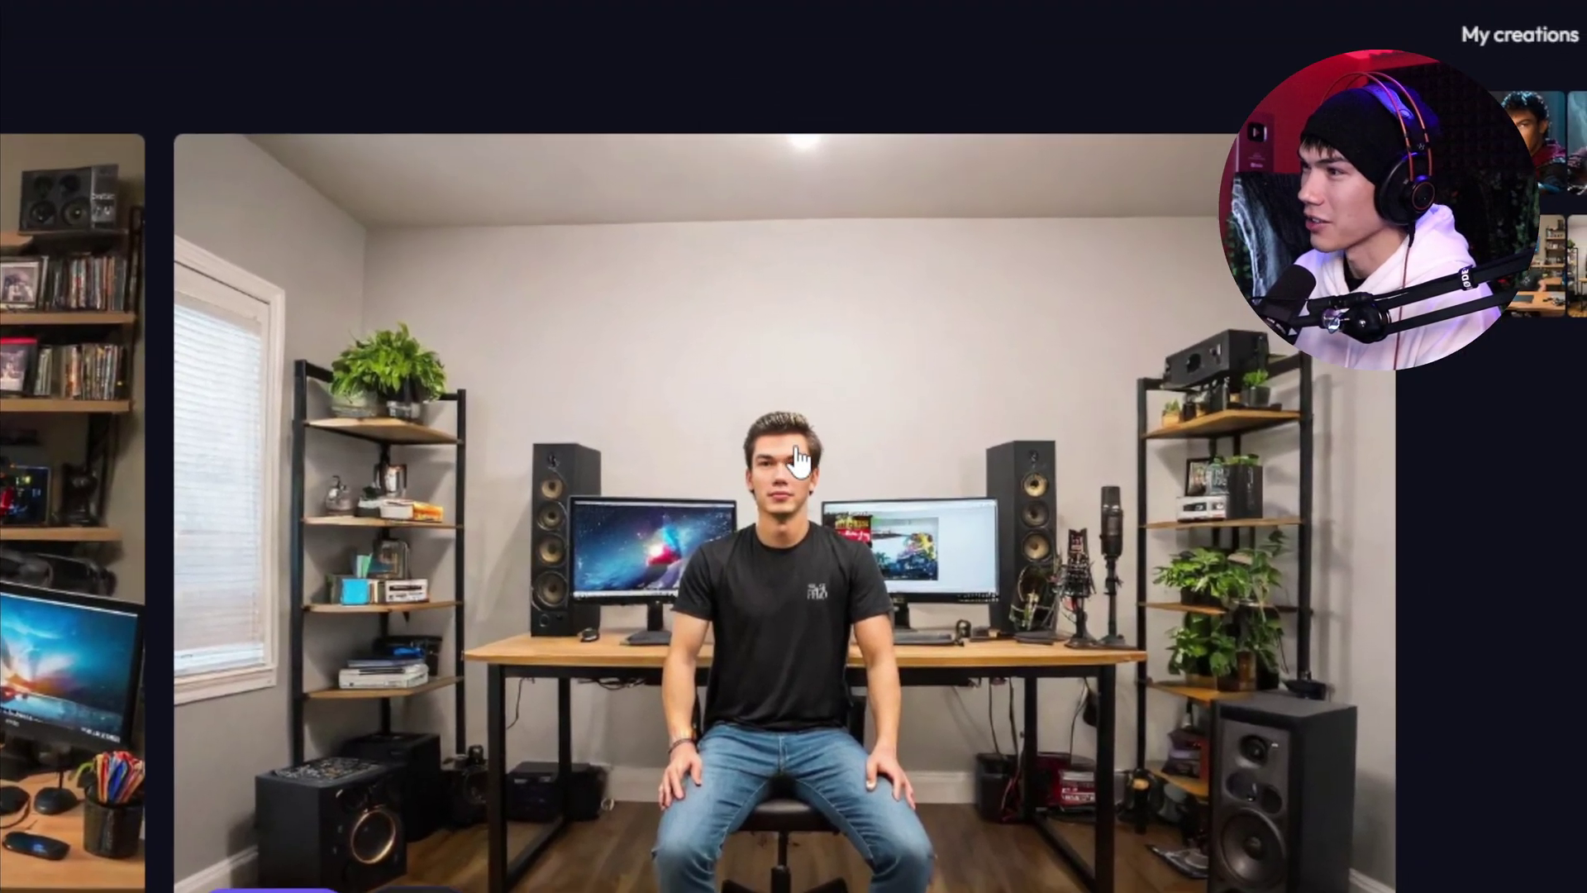
scroll(796, 461, "down", 7)
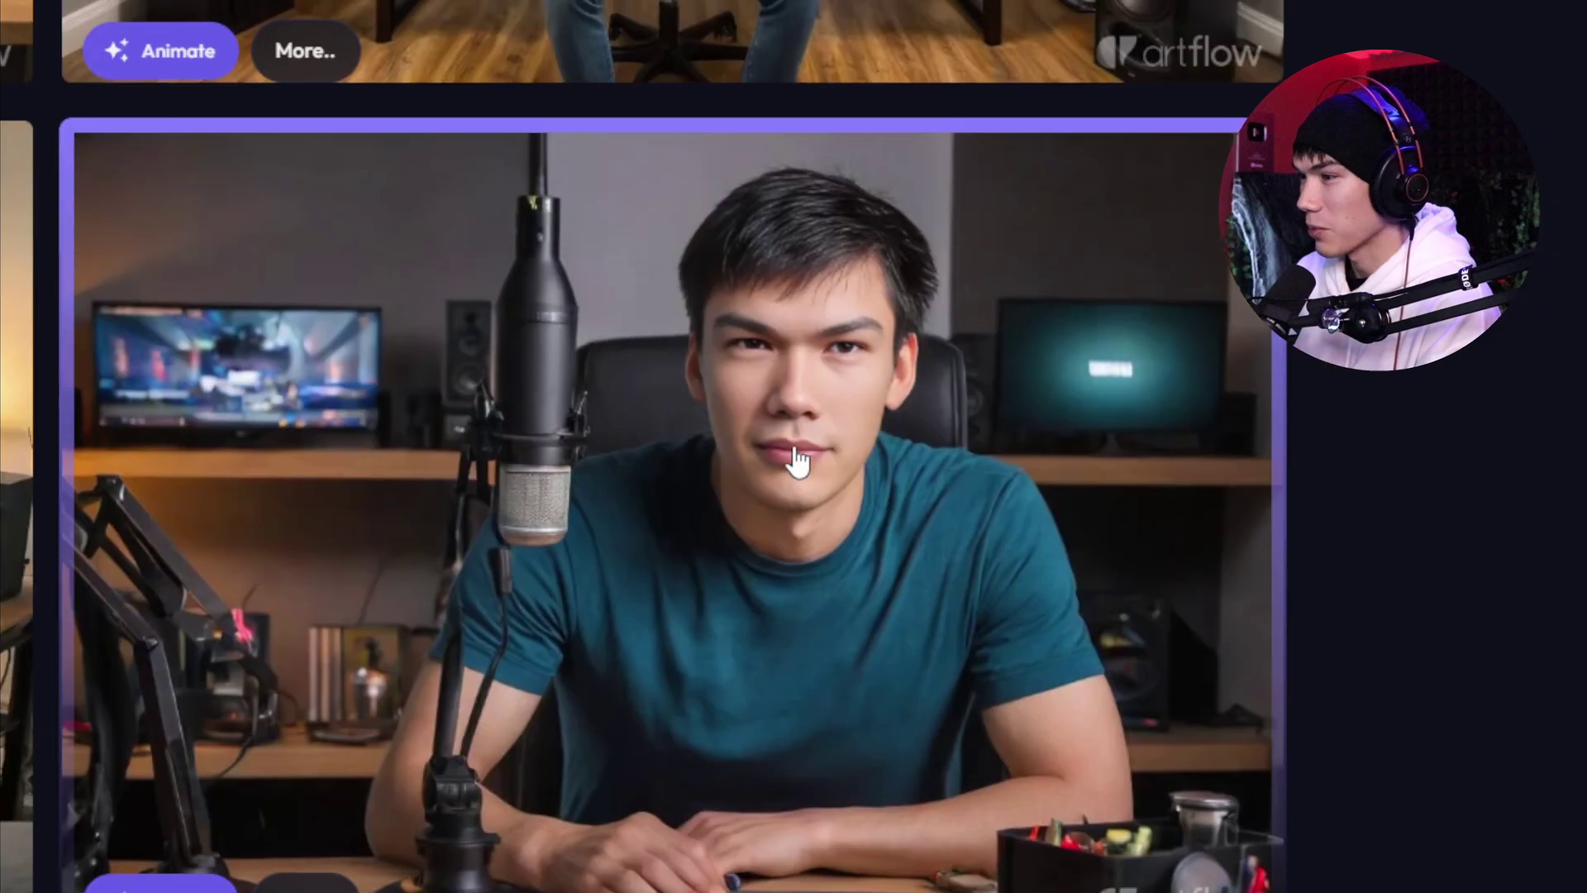
scroll(796, 461, "down", 5)
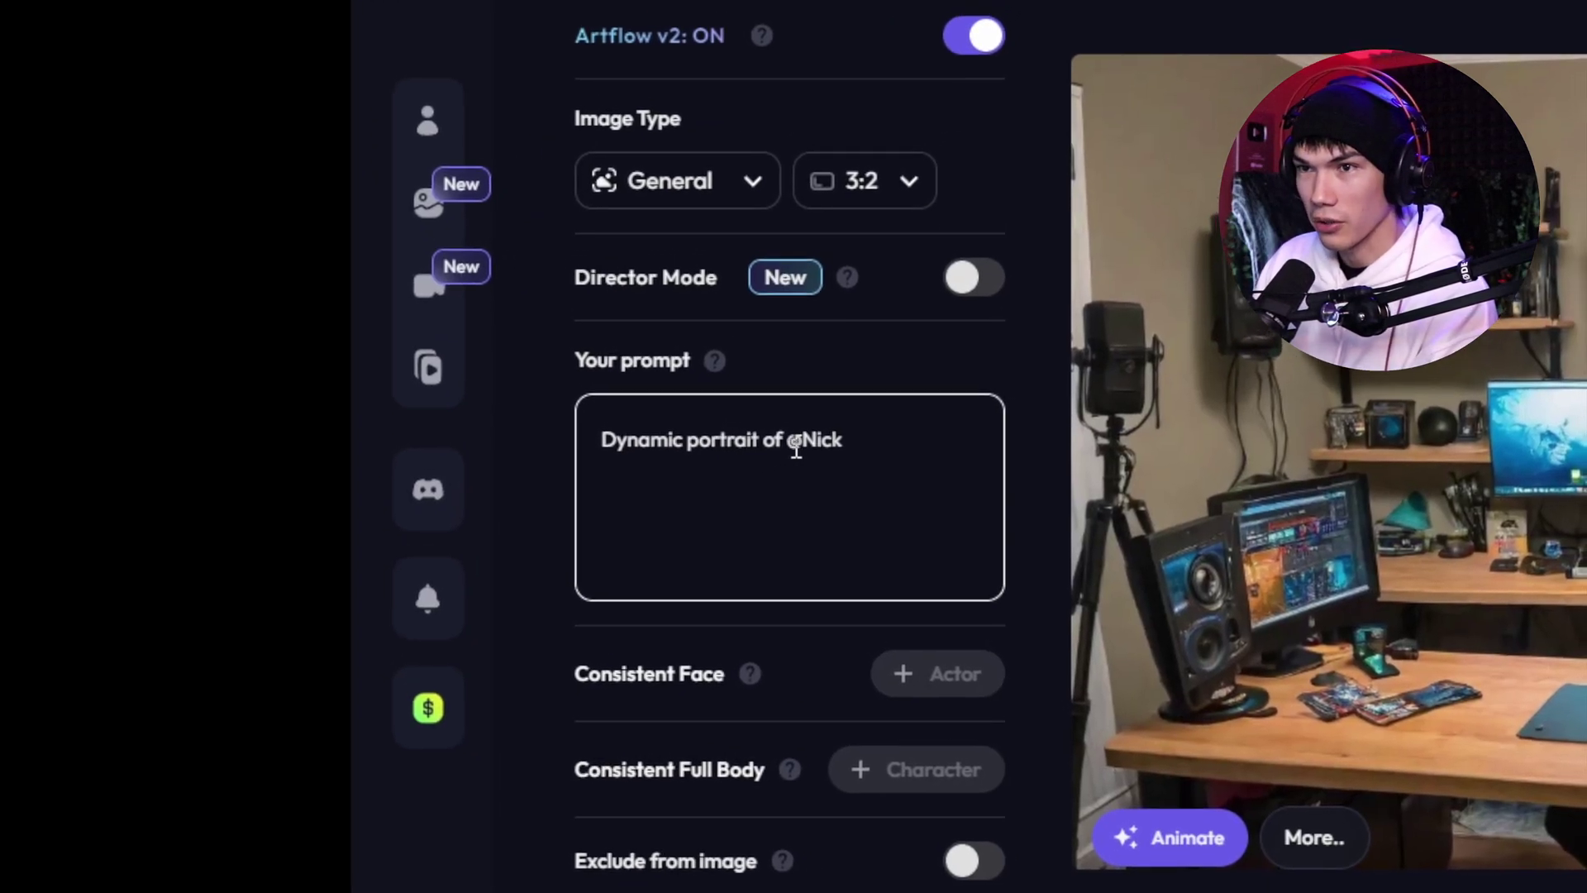
Remove "Dynamic portrait of" from the prompt so that only the actor mention is left
left_click_drag(796, 443, 556, 447)
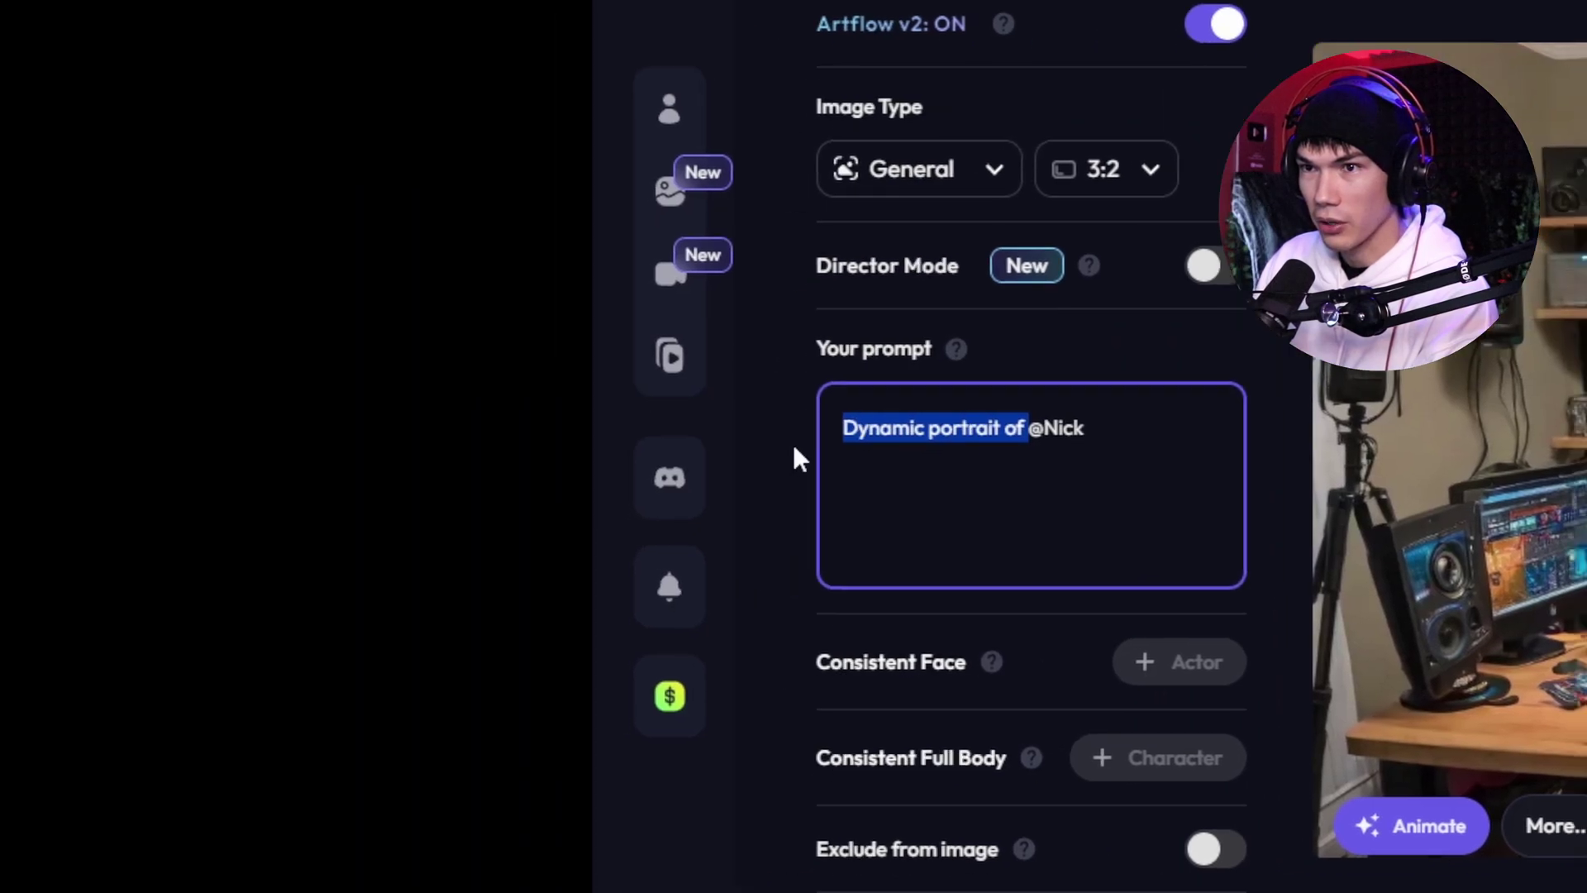
key("BackSpace")
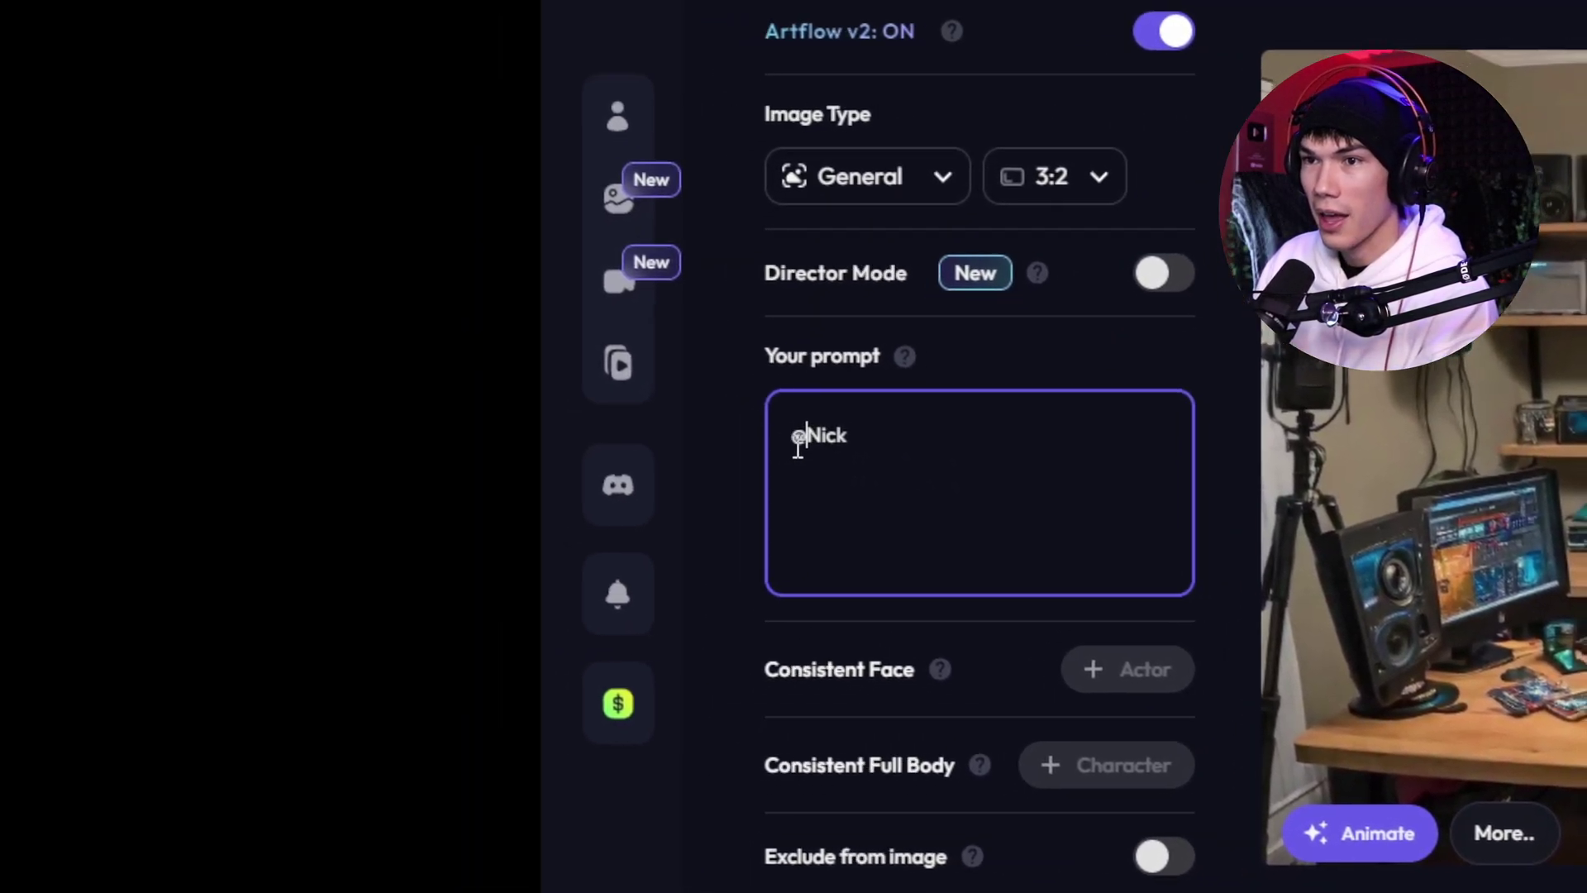
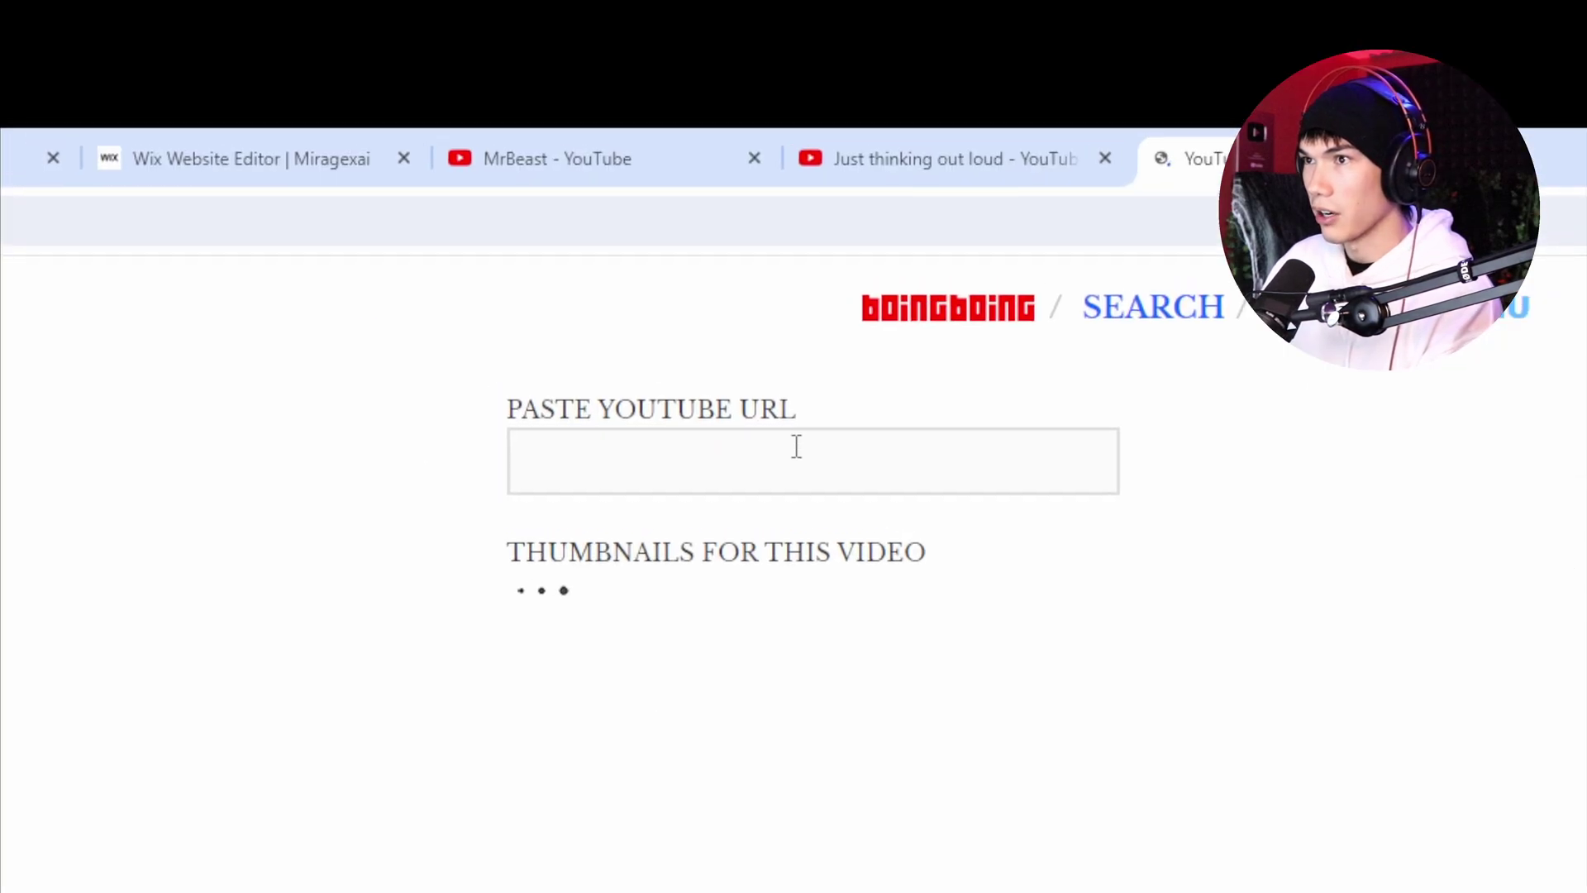
left_click(794, 447)
type("https://www.youtube.com/watch?v=QjvpjXdgugA")
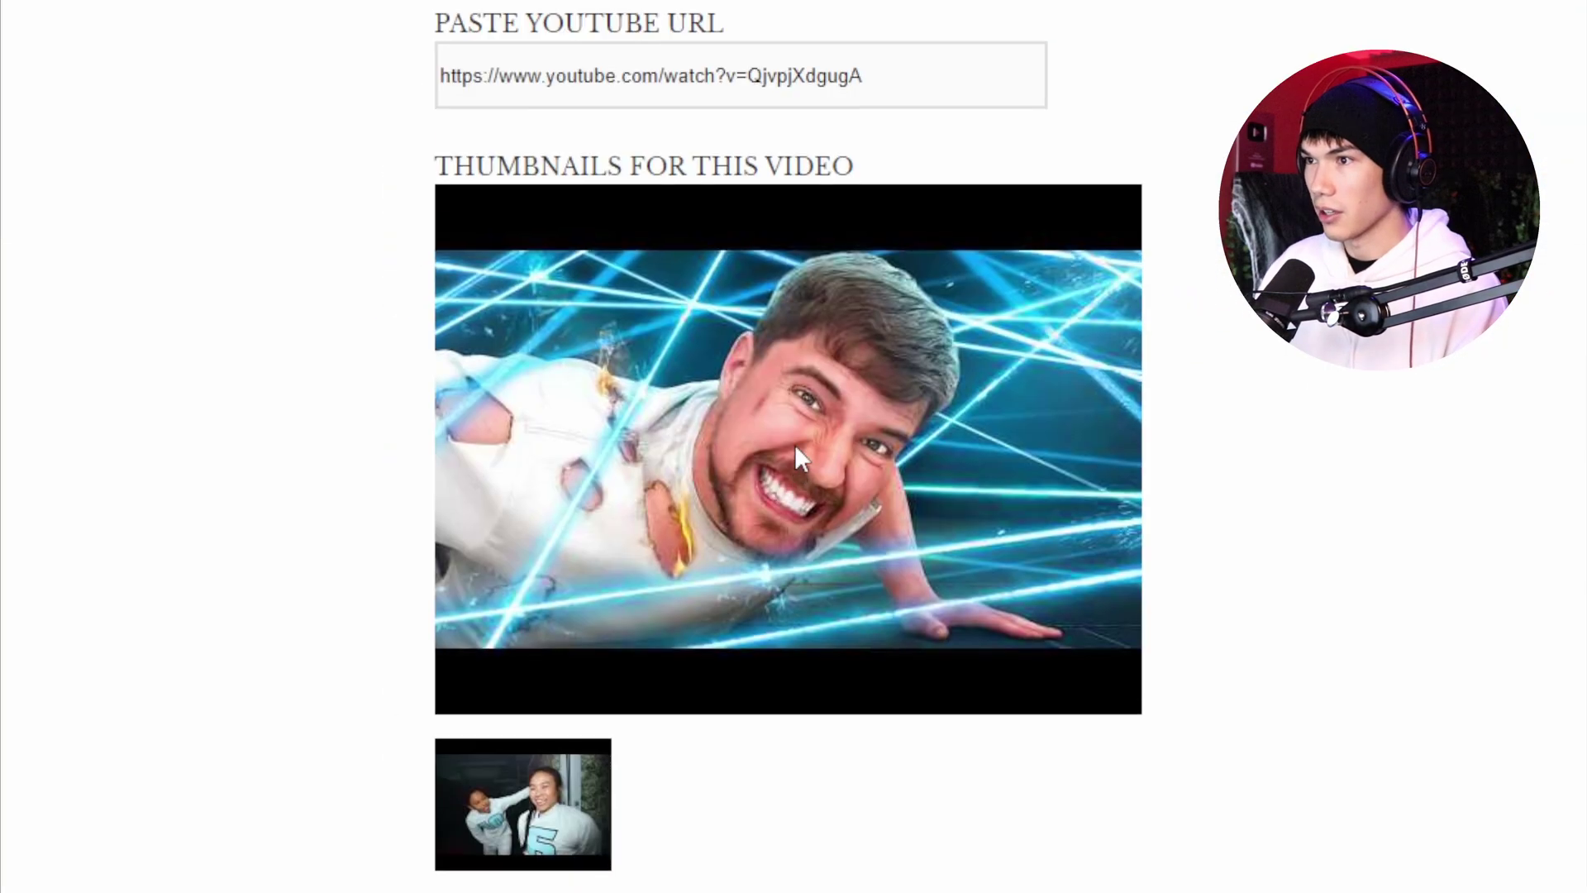
scroll(796, 454, "down", 10)
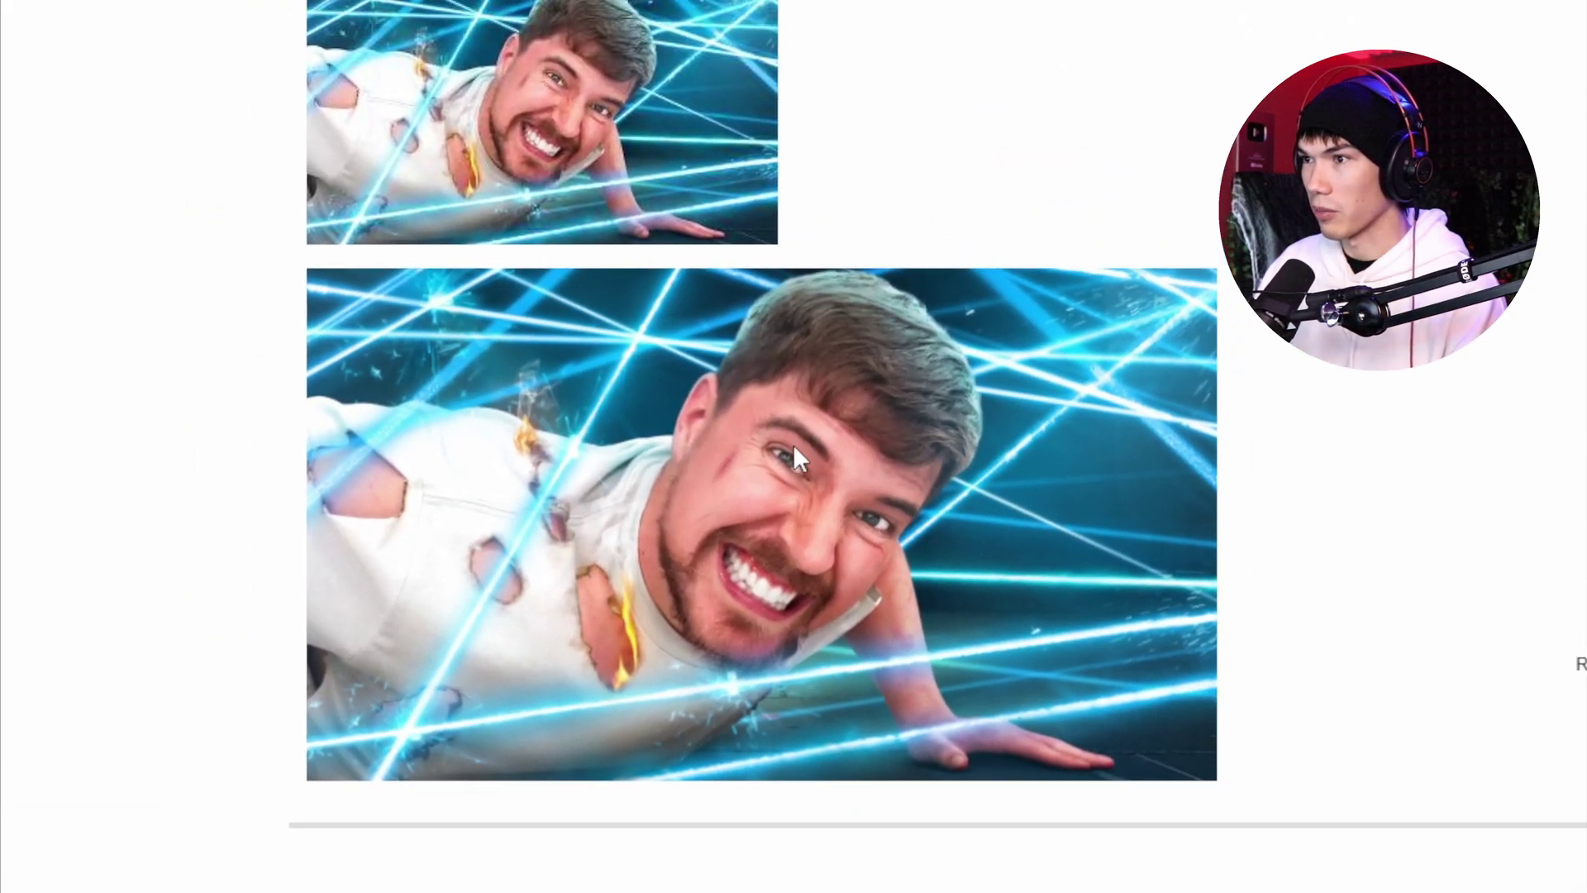
right_click(795, 453)
left_click(797, 454)
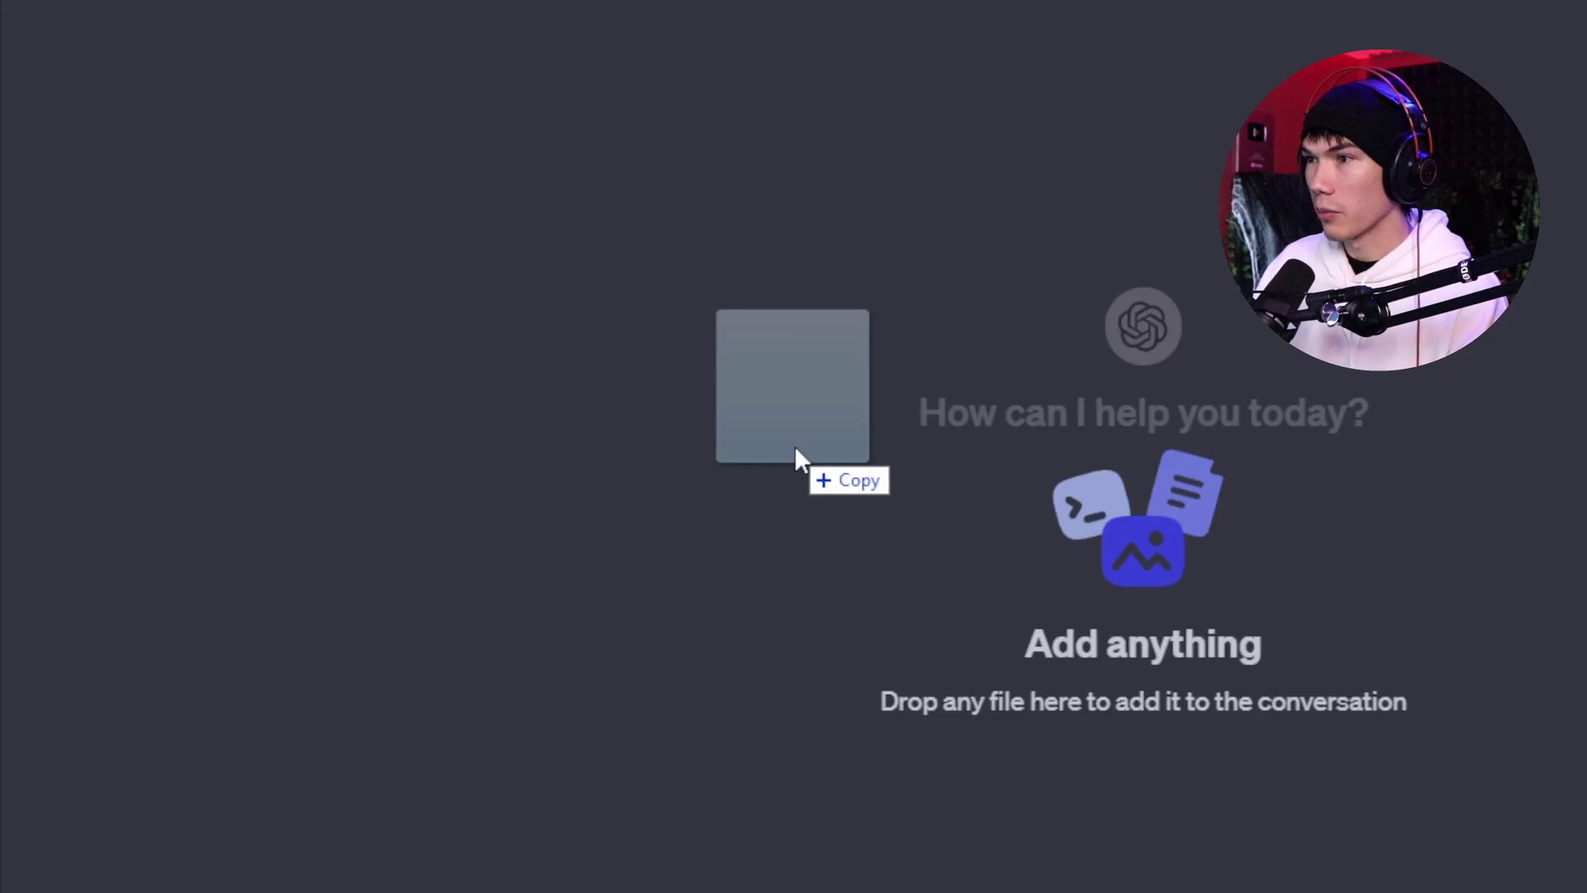
Attach the thumbnail in ChatGPT and ask it to turn the image into a prompt that an AI image generation tool like StableDiffusion would understand
left_click_drag(793, 454, 794, 453)
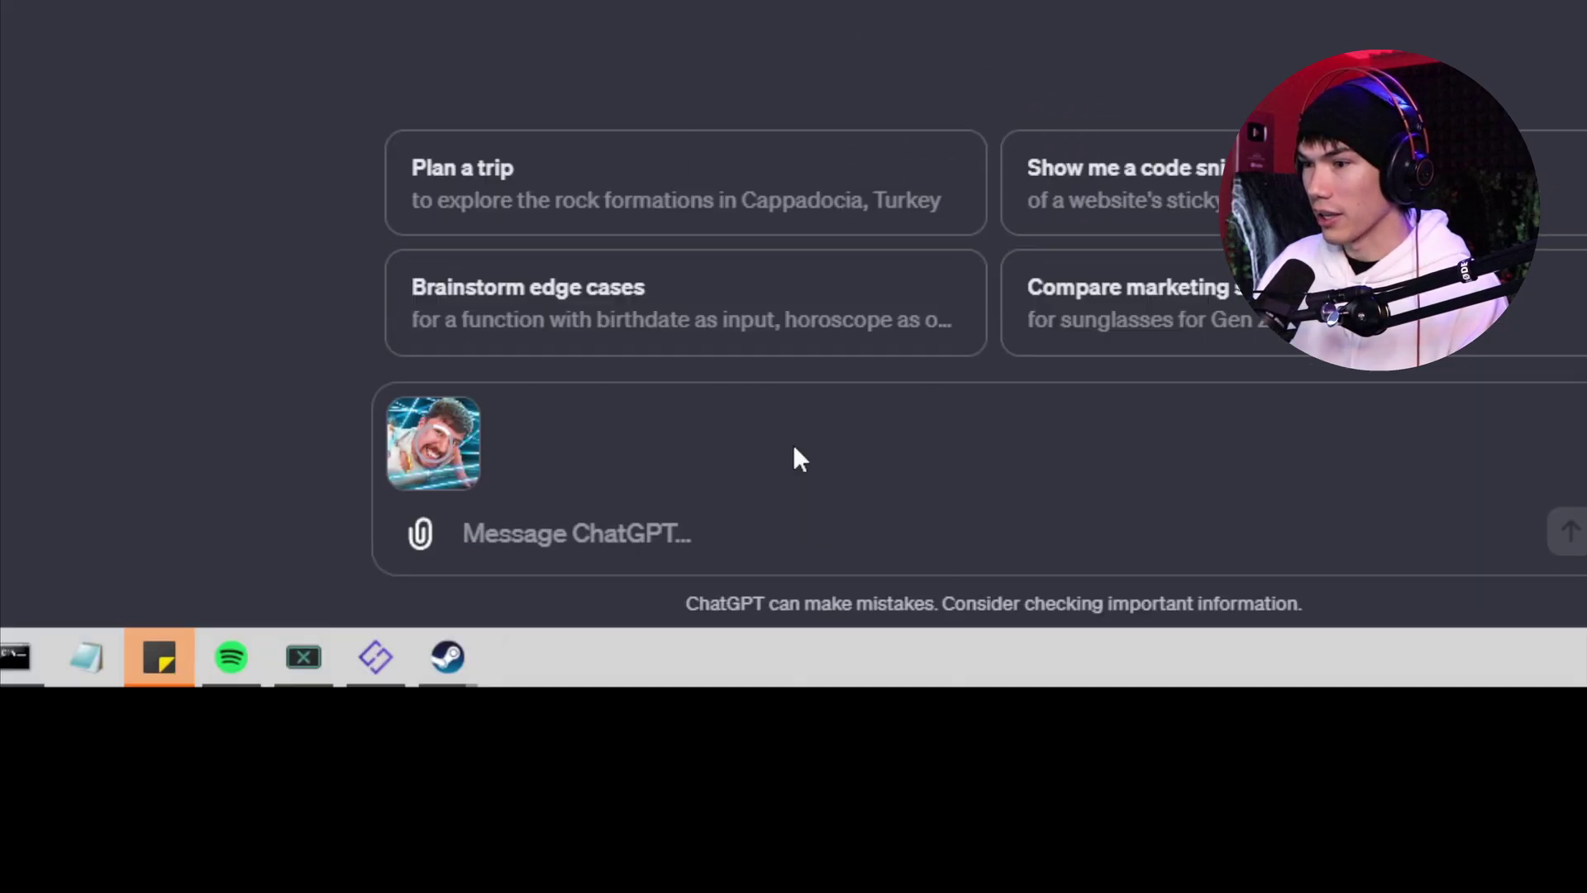
left_click(653, 550)
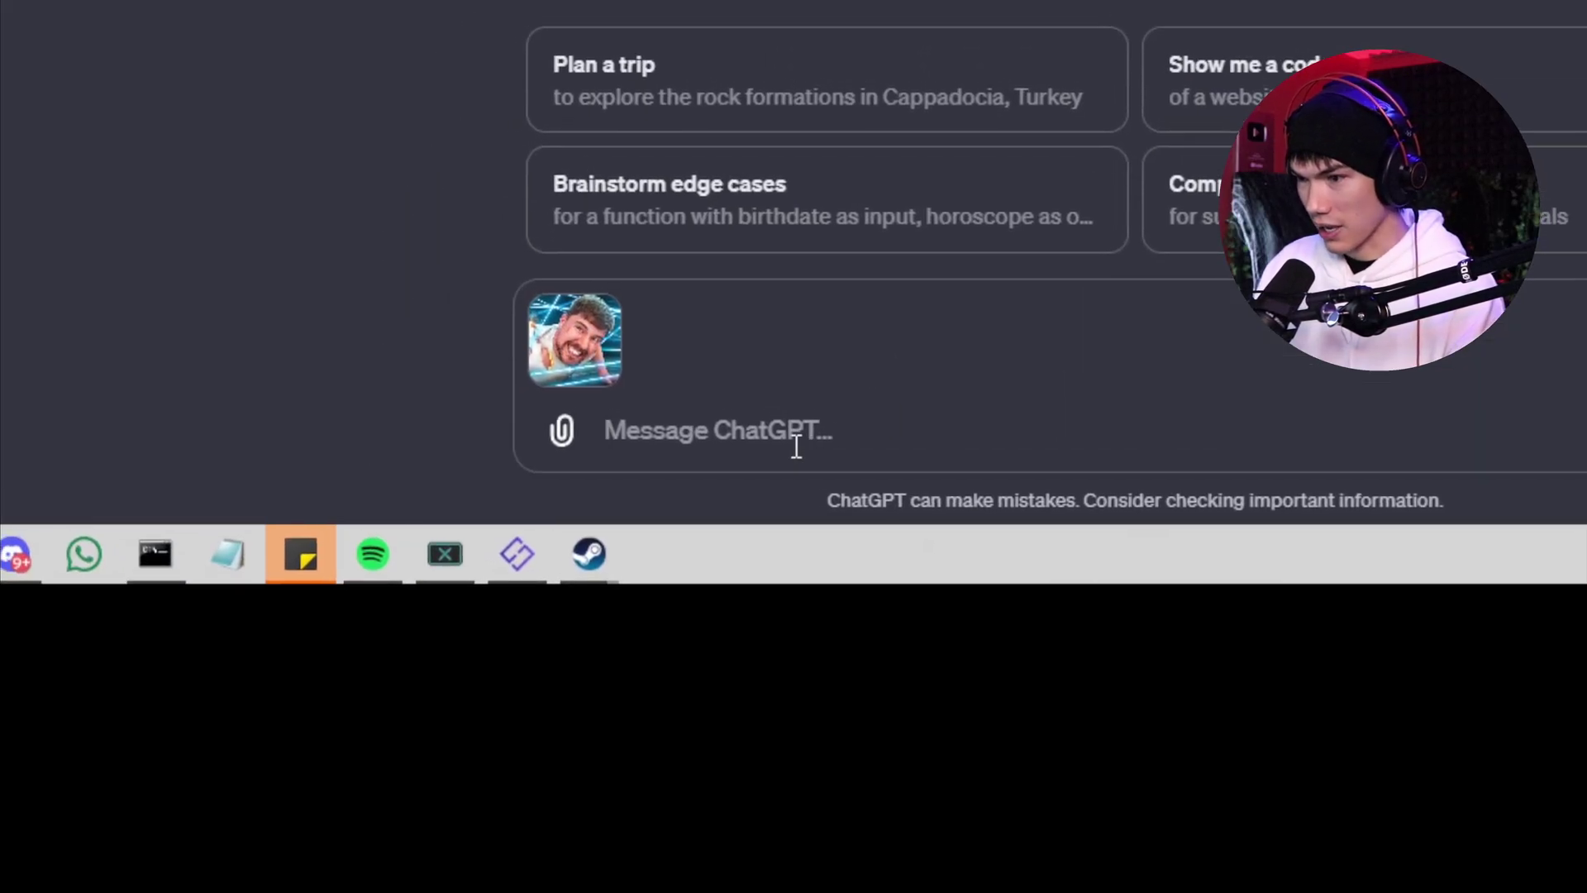
type("Turn this YouTUbe thumbnail image into a prompt that an AI image generation tool like StableDiffusion would understand")
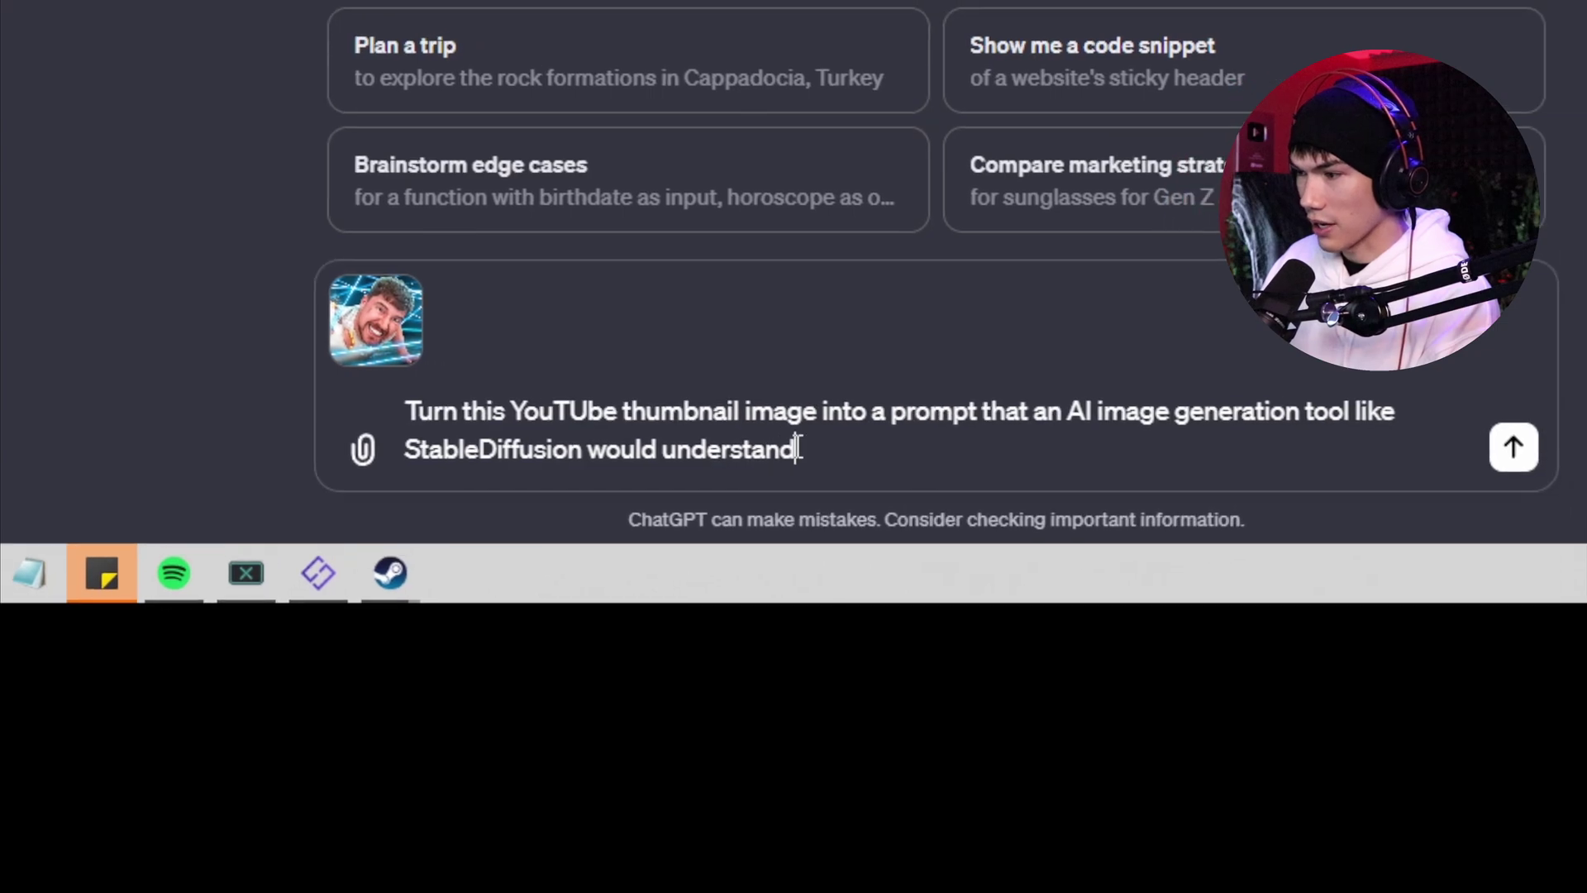
left_click(1514, 447)
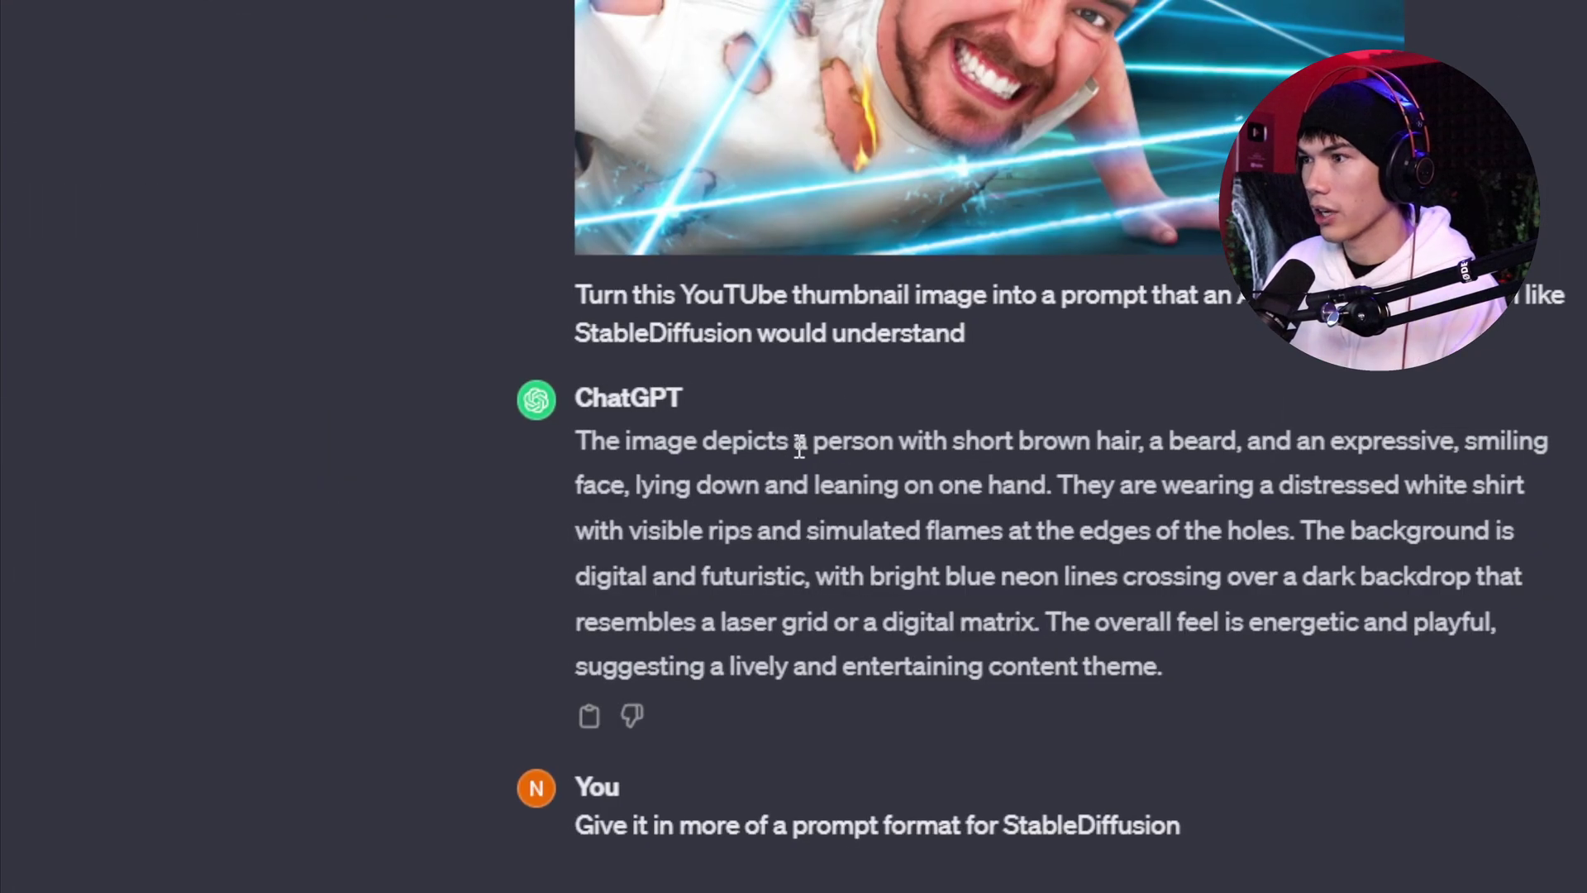
Copy ChatGPT's description from "a person with short brown hair" to "content theme" into Artflow's prompt, after the actor mention and a comma
left_click_drag(799, 447, 876, 476)
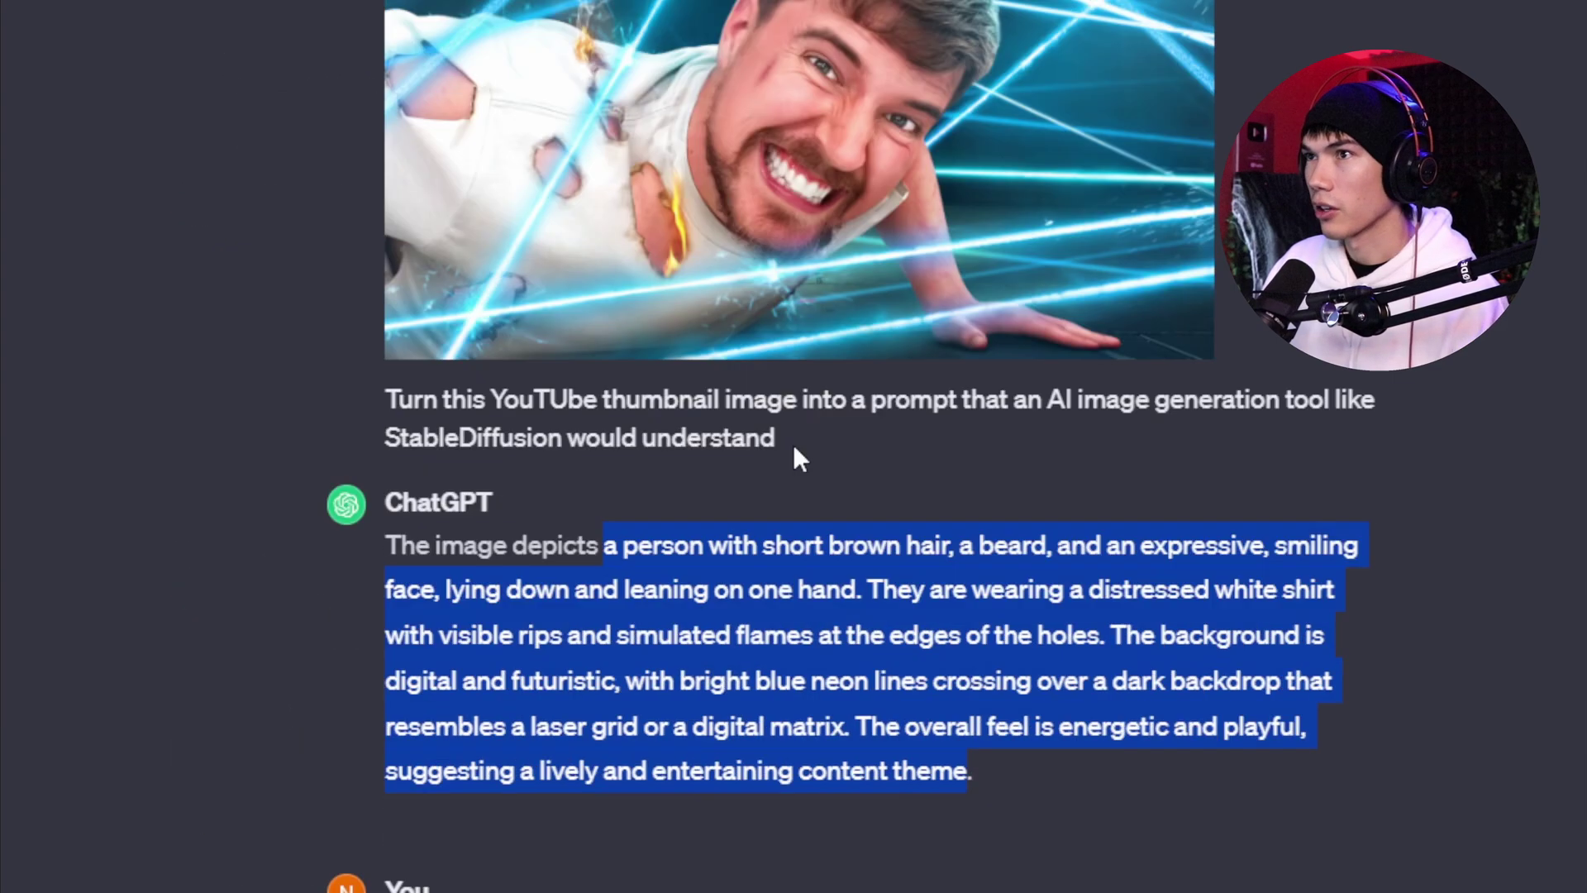
left_click(796, 452)
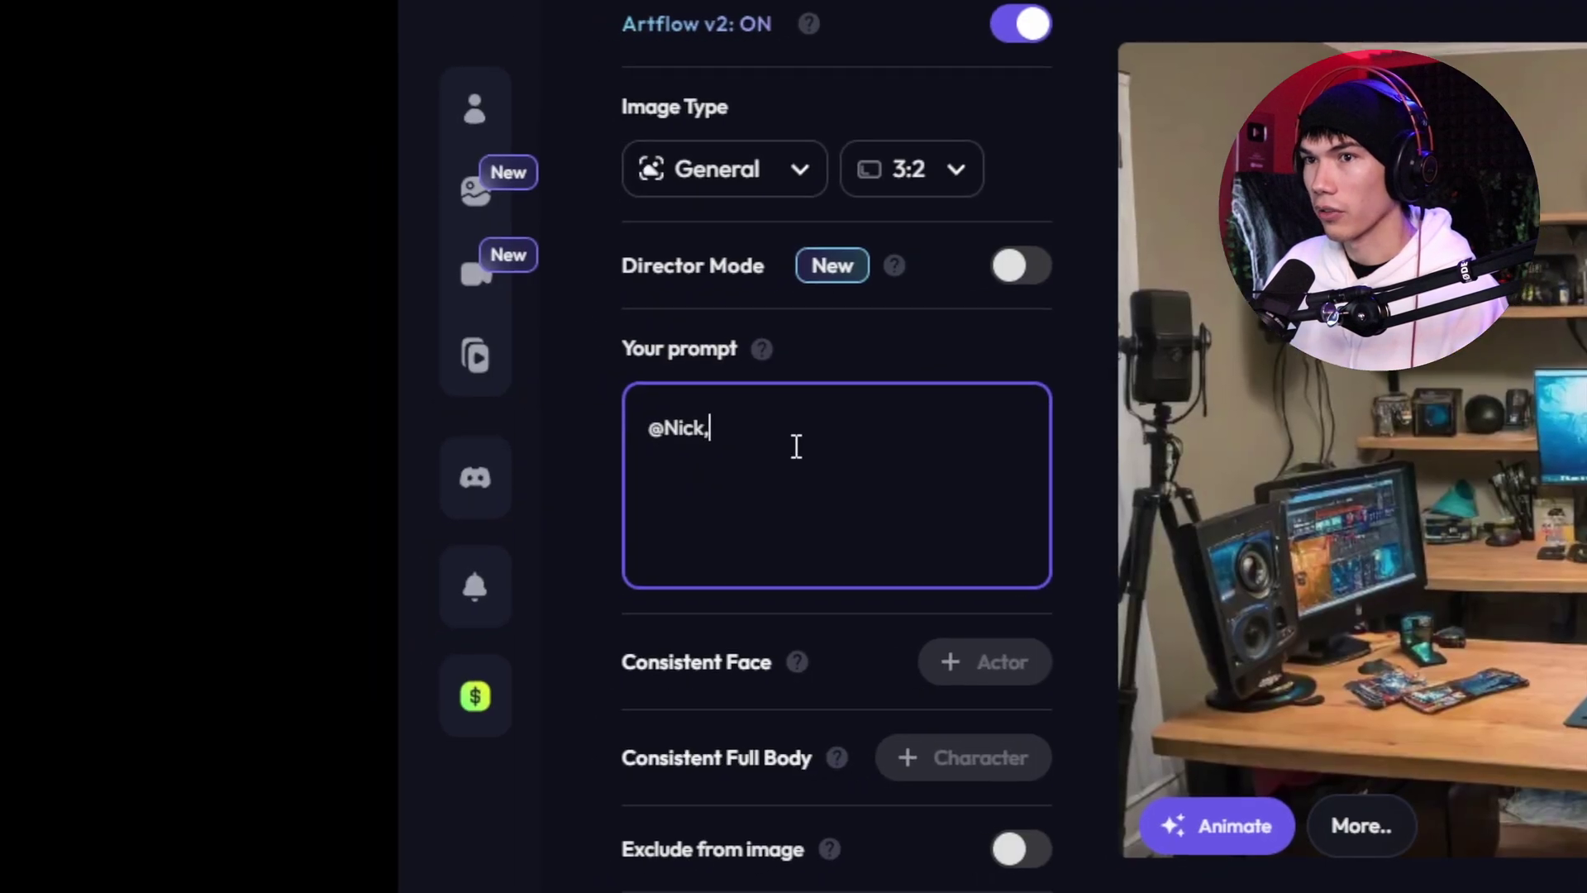
type(",")
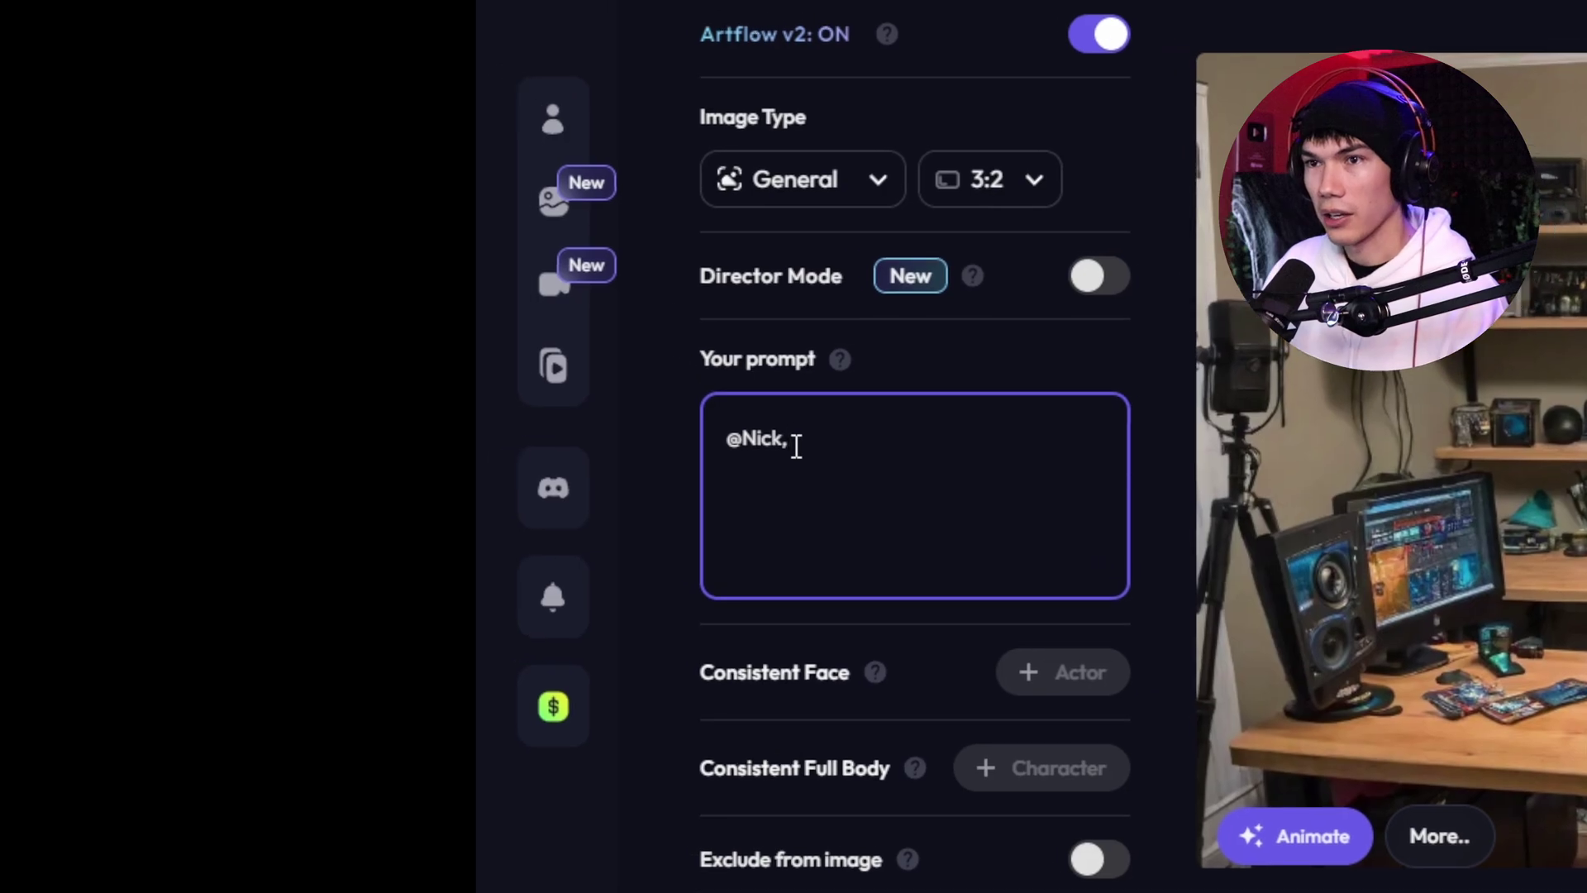
key("ctrl+v")
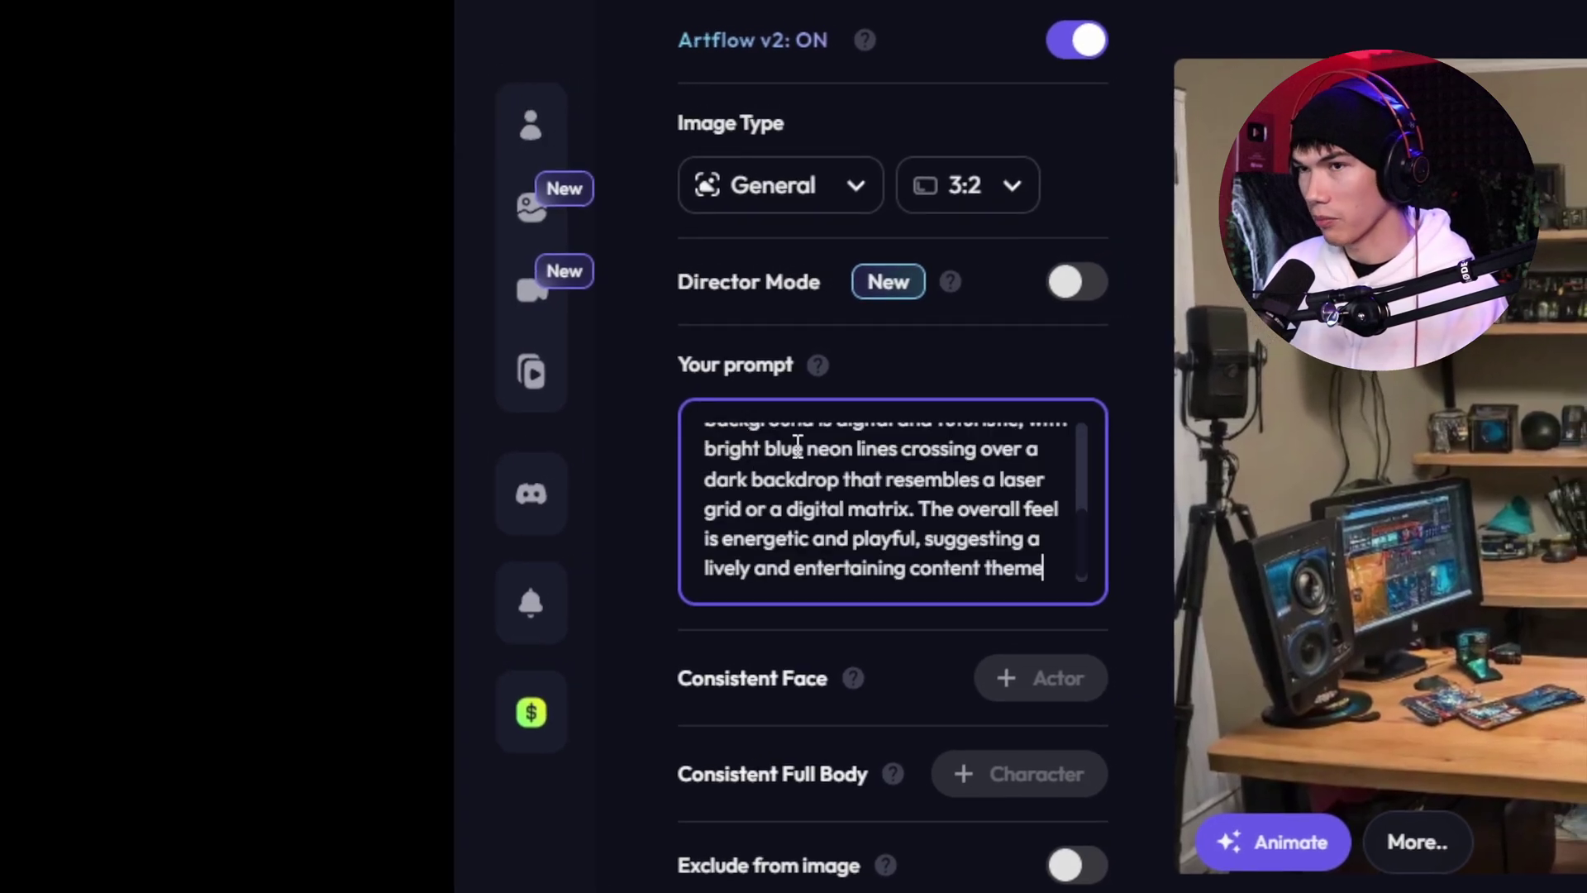
Remove "a person with short brown hair, a beard, and an" from the prompt and replace "expressive" with "exaggerated"
scroll(797, 446, "up", 5)
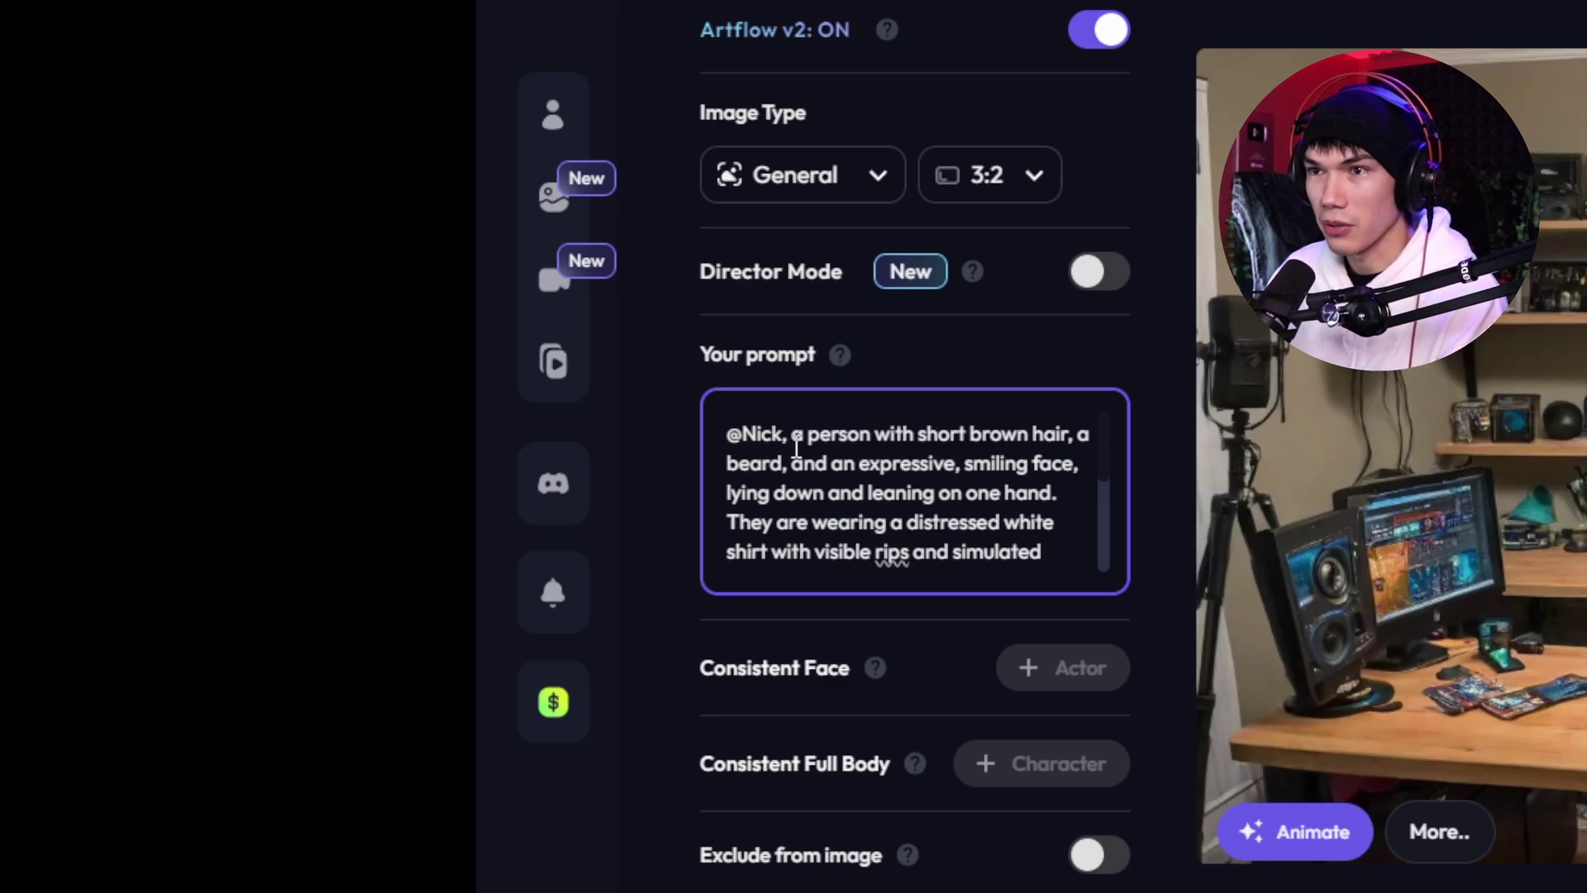
left_click_drag(797, 447, 522, 479)
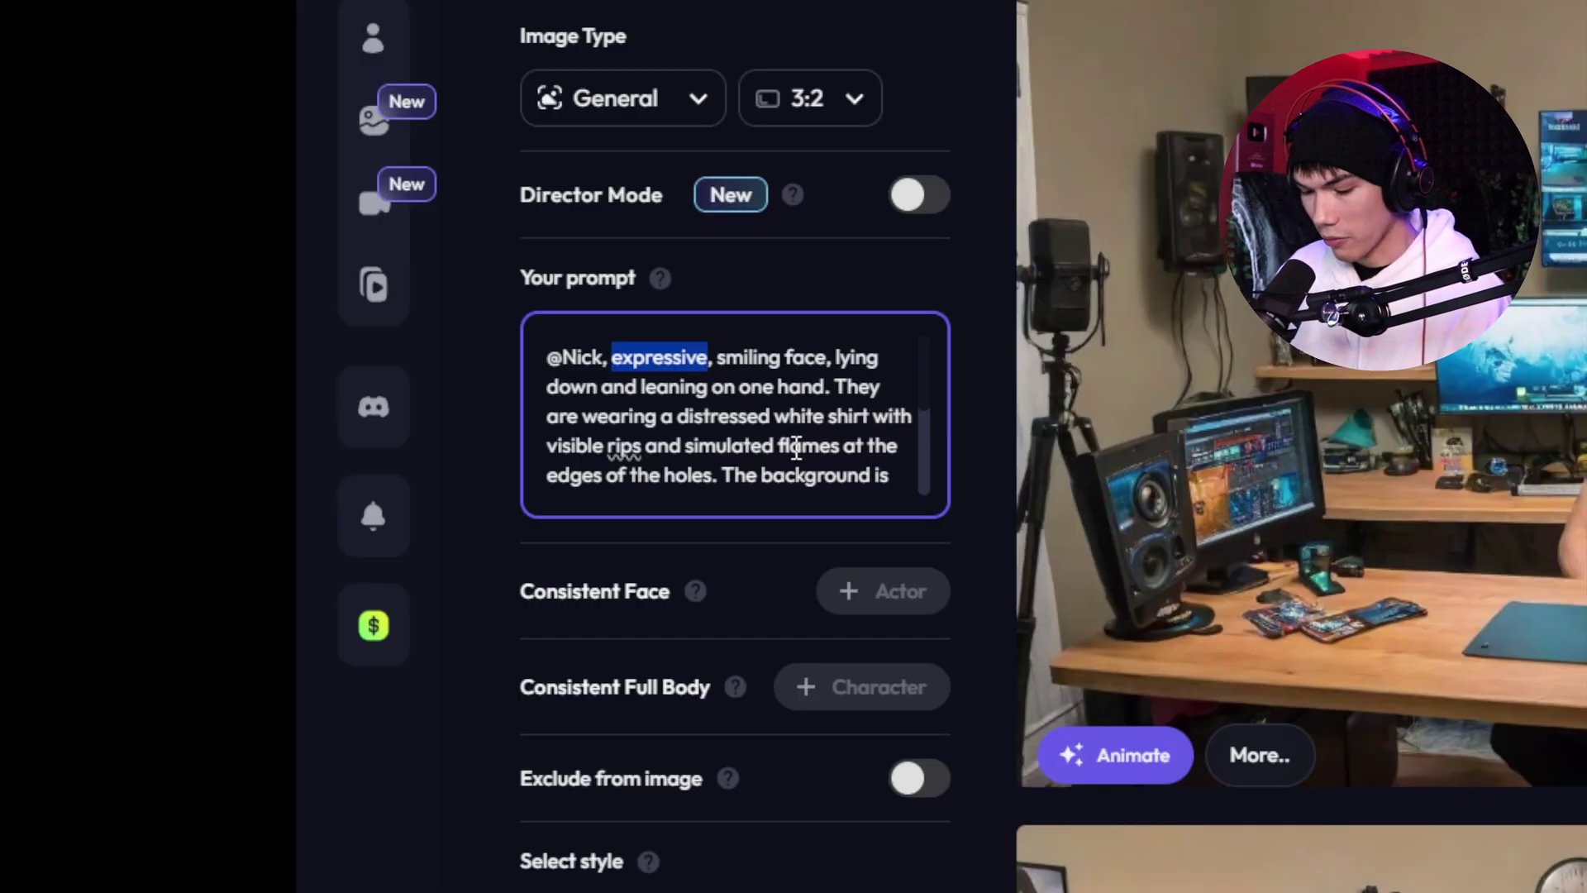
type("exaggerated")
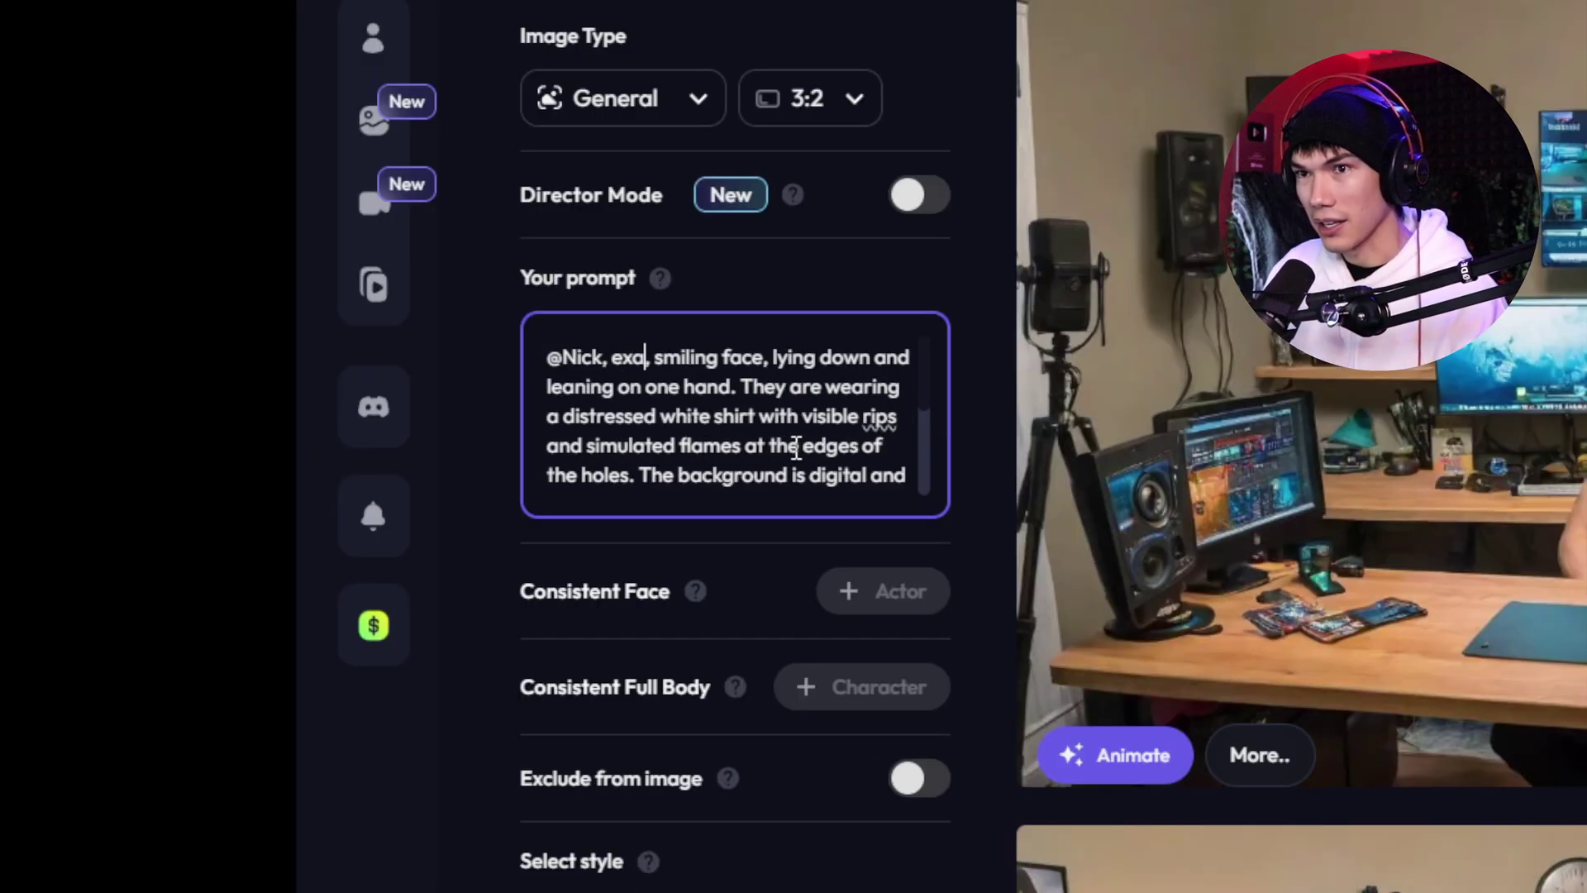
Complete the expression wording as "exaggerated facial expressions" and remove "smiling face" from the prompt
type(" facial e")
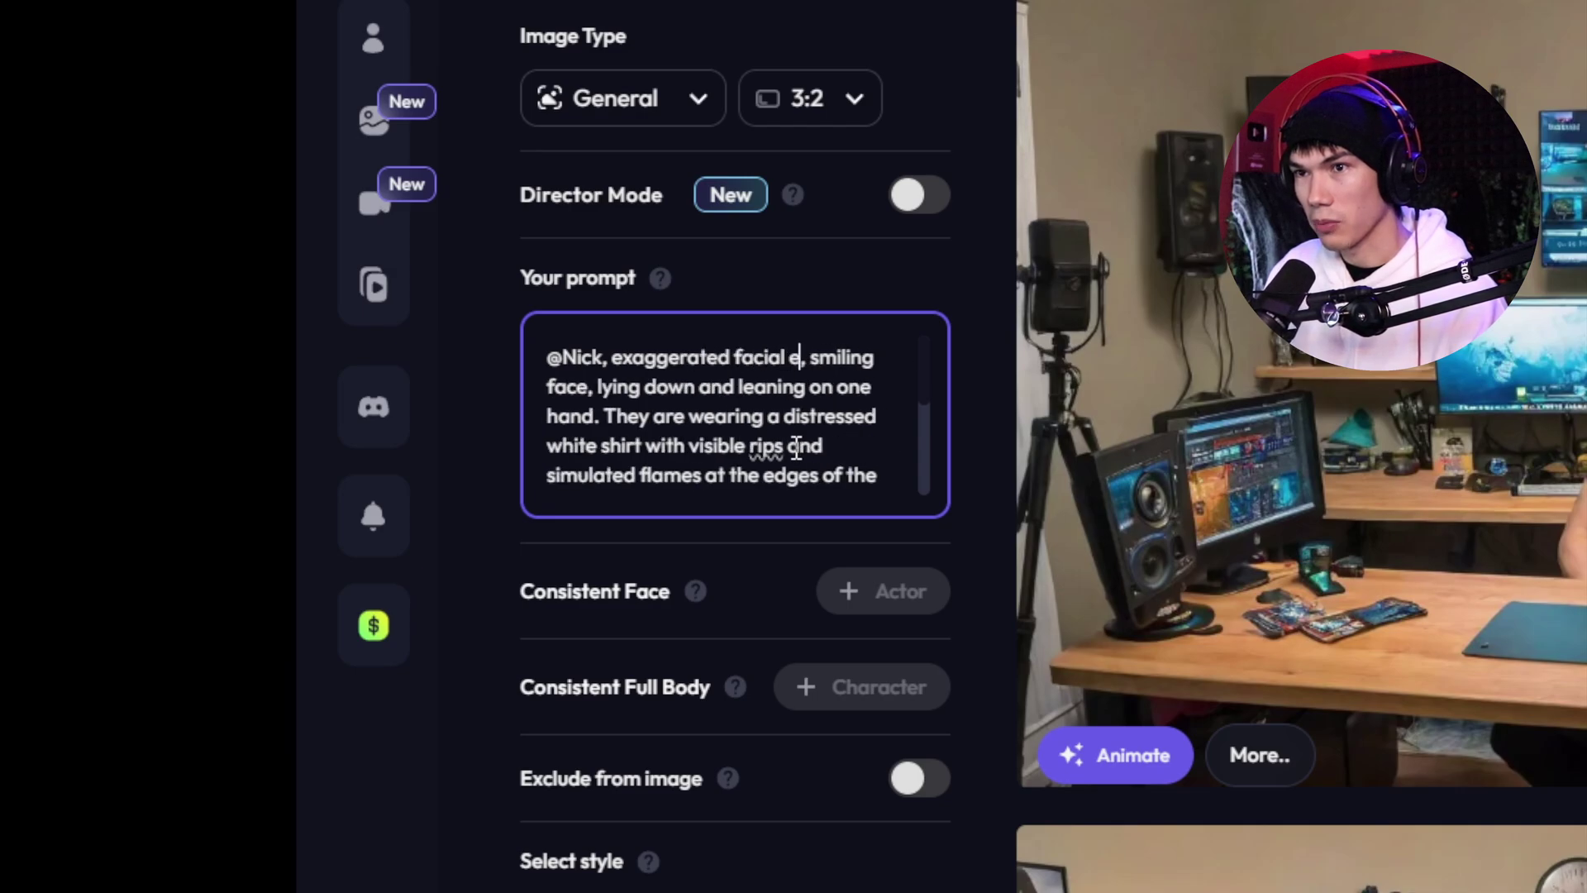
type("xpress")
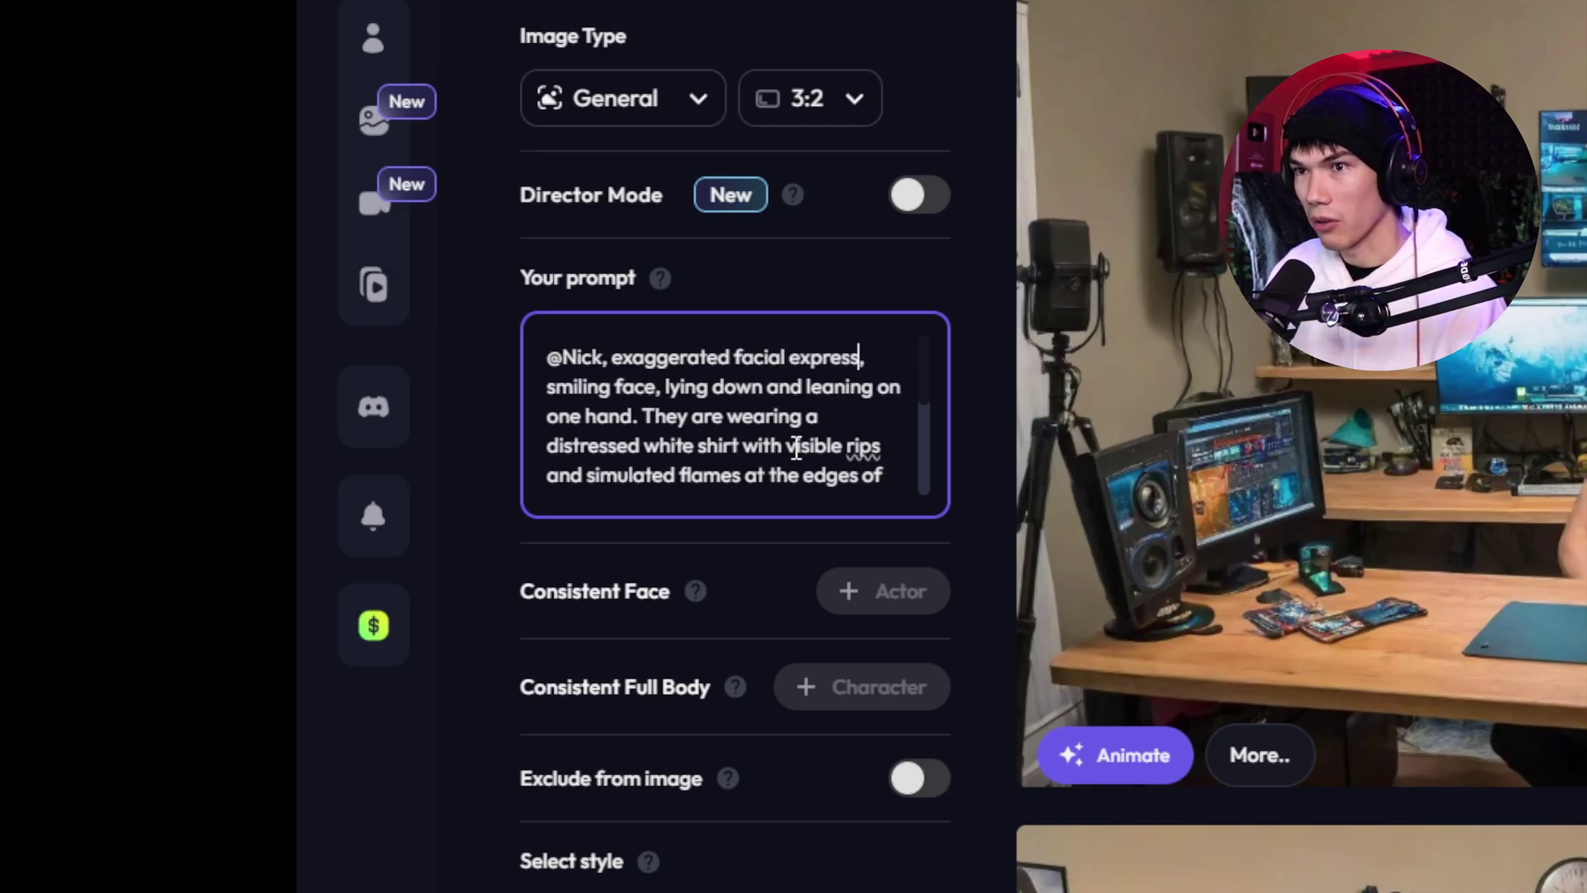
type("ions")
left_click_drag(547, 387, 655, 386)
key("BackSpace")
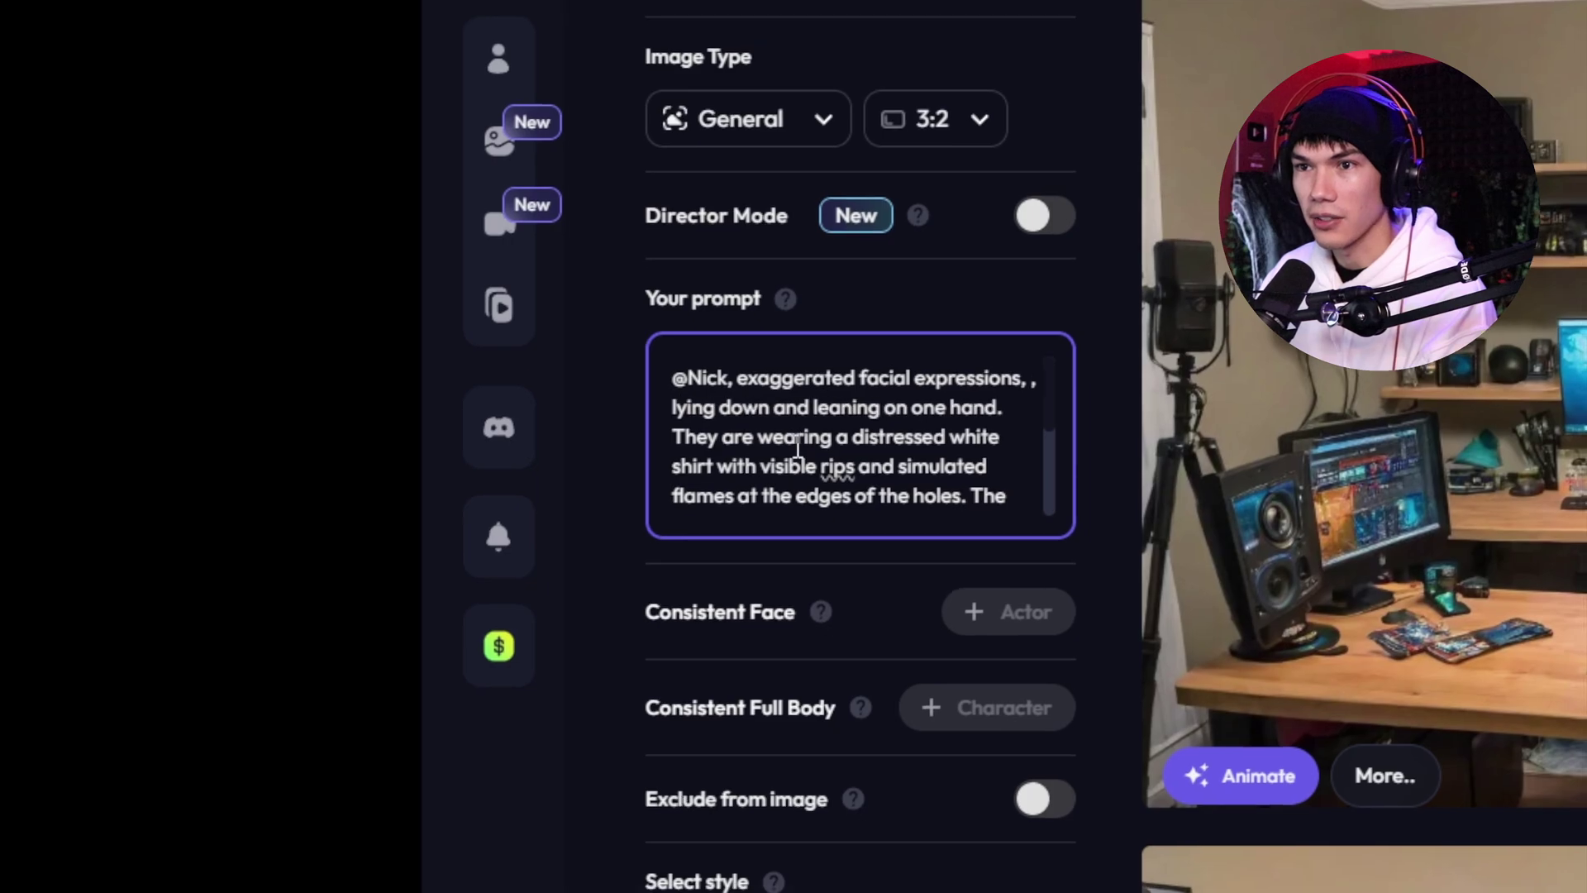
Remove "and leaning on one hand" and "They are" from the prompt around "lying down"
left_click_drag(774, 407, 1003, 407)
key("BackSpace")
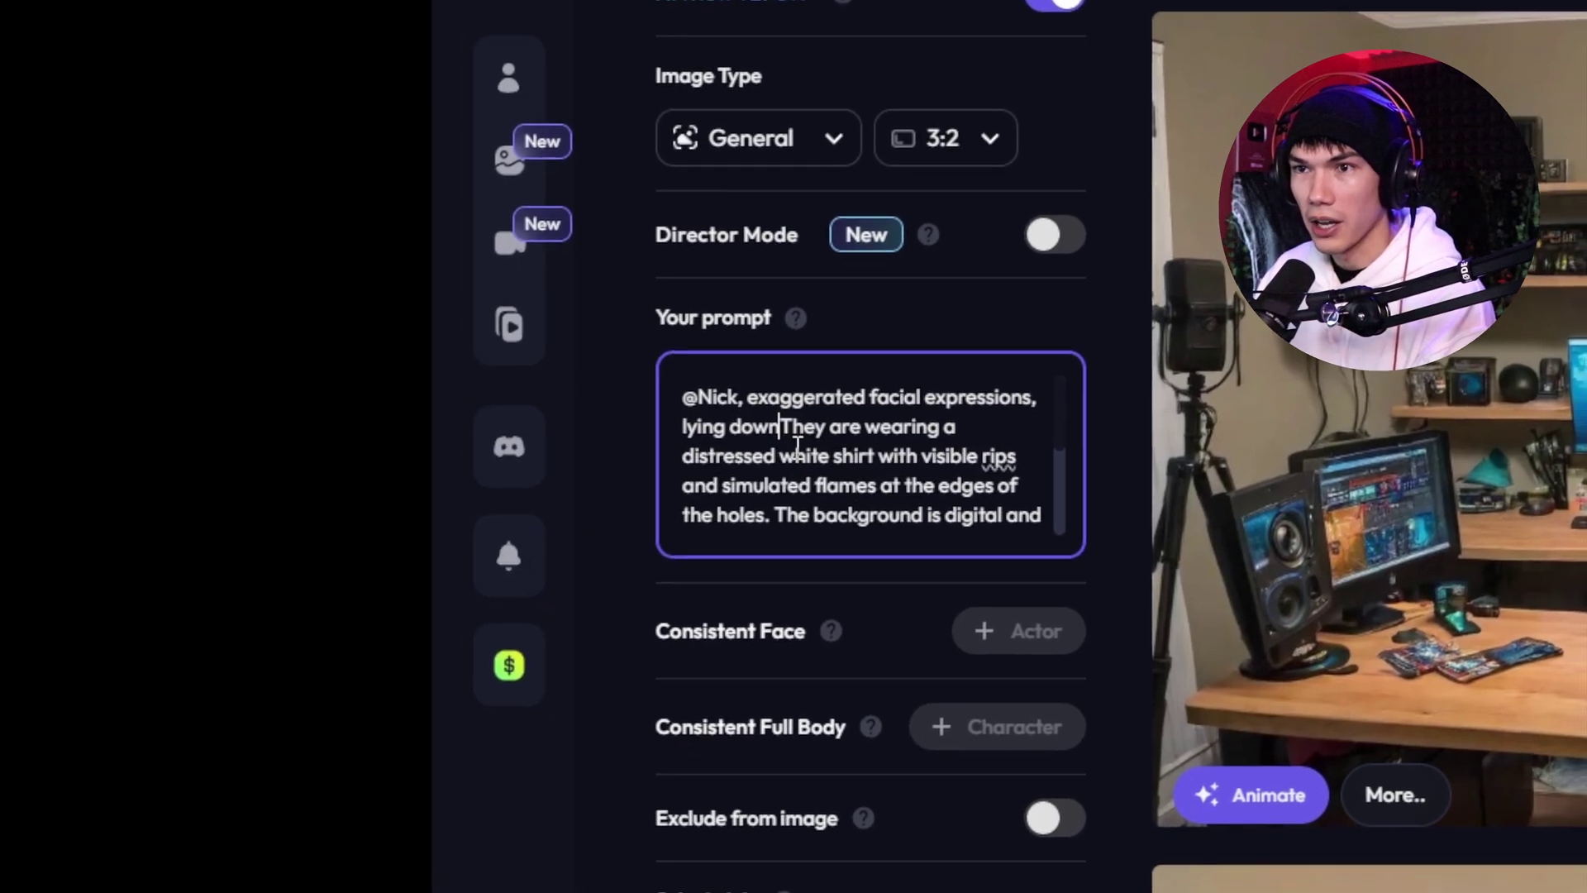
key("BackSpace")
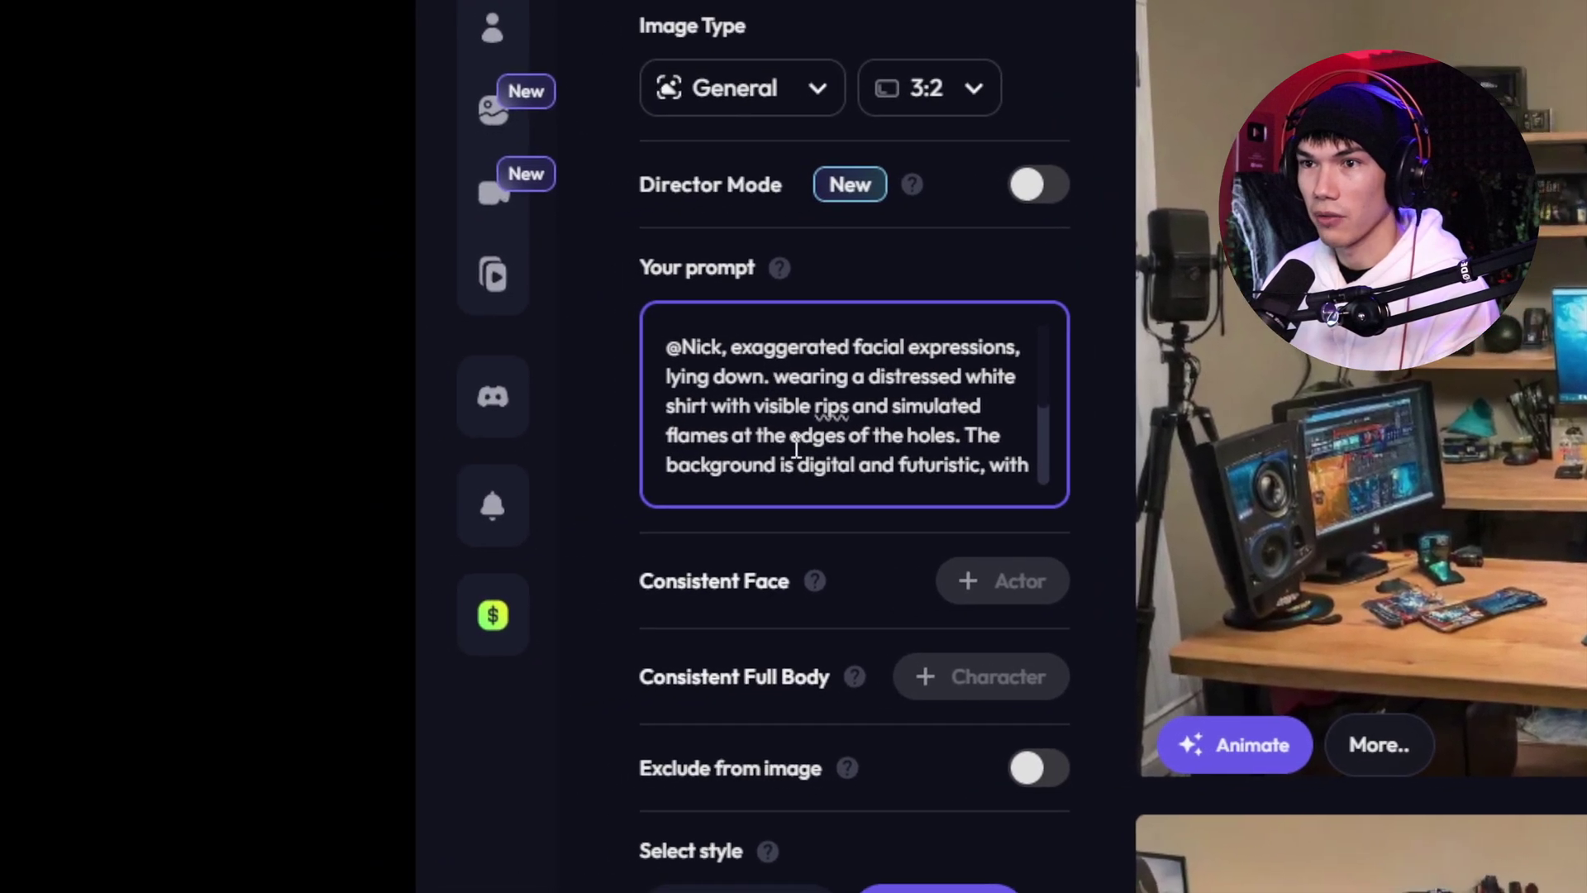
Insert the actor mention followed by "avoiding bright blue neon lasers," before "The overall feel" in the prompt
scroll(796, 447, "down", 2)
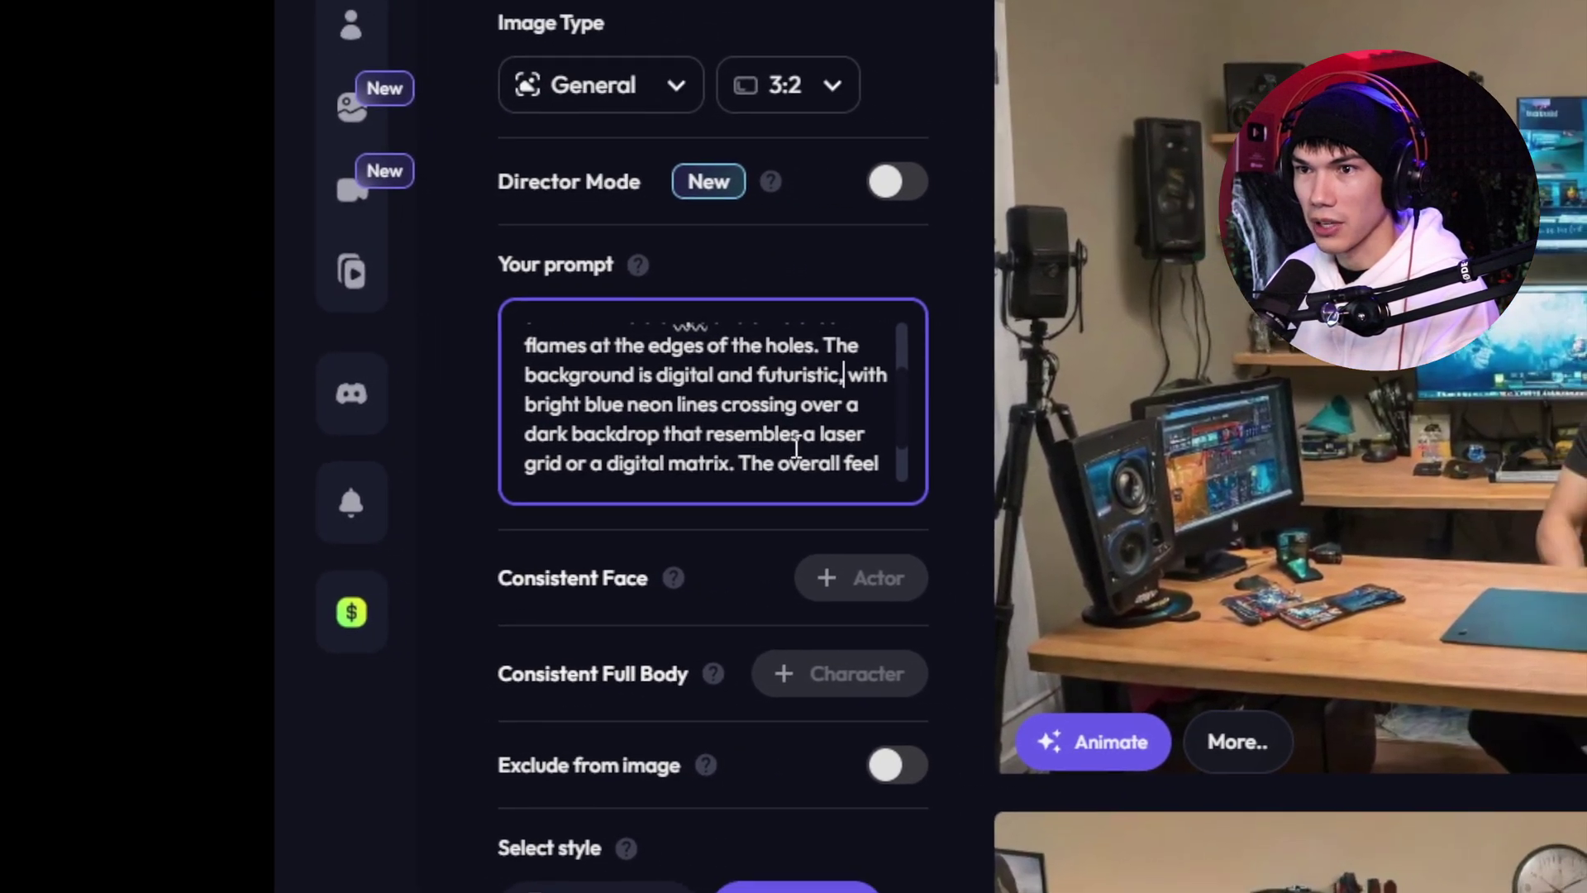
scroll(798, 445, "down", 2)
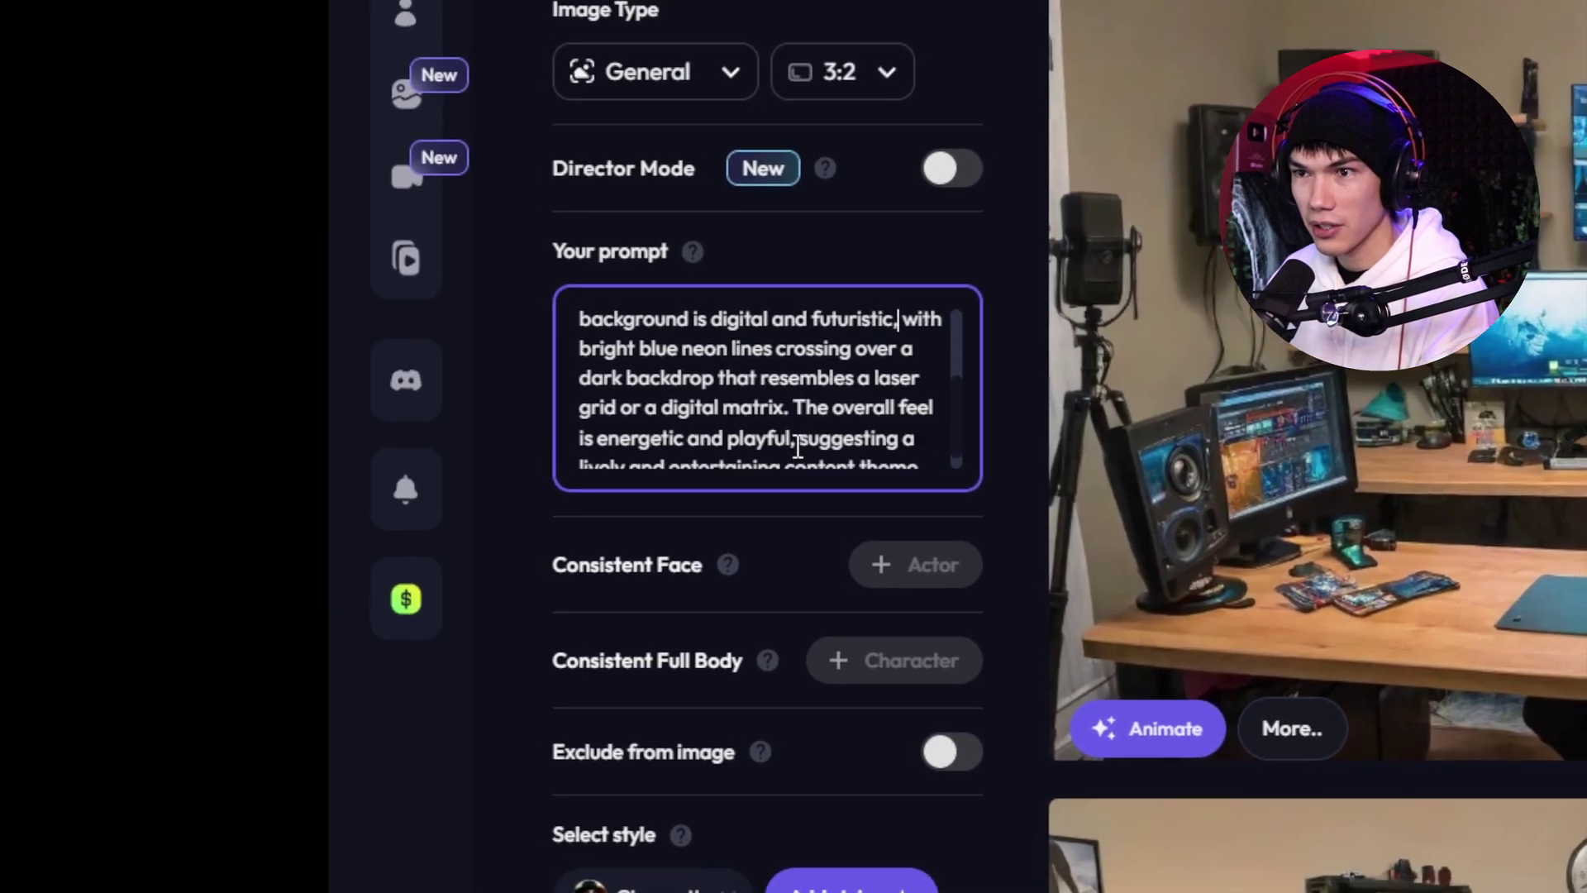
left_click(772, 457)
type("@nick")
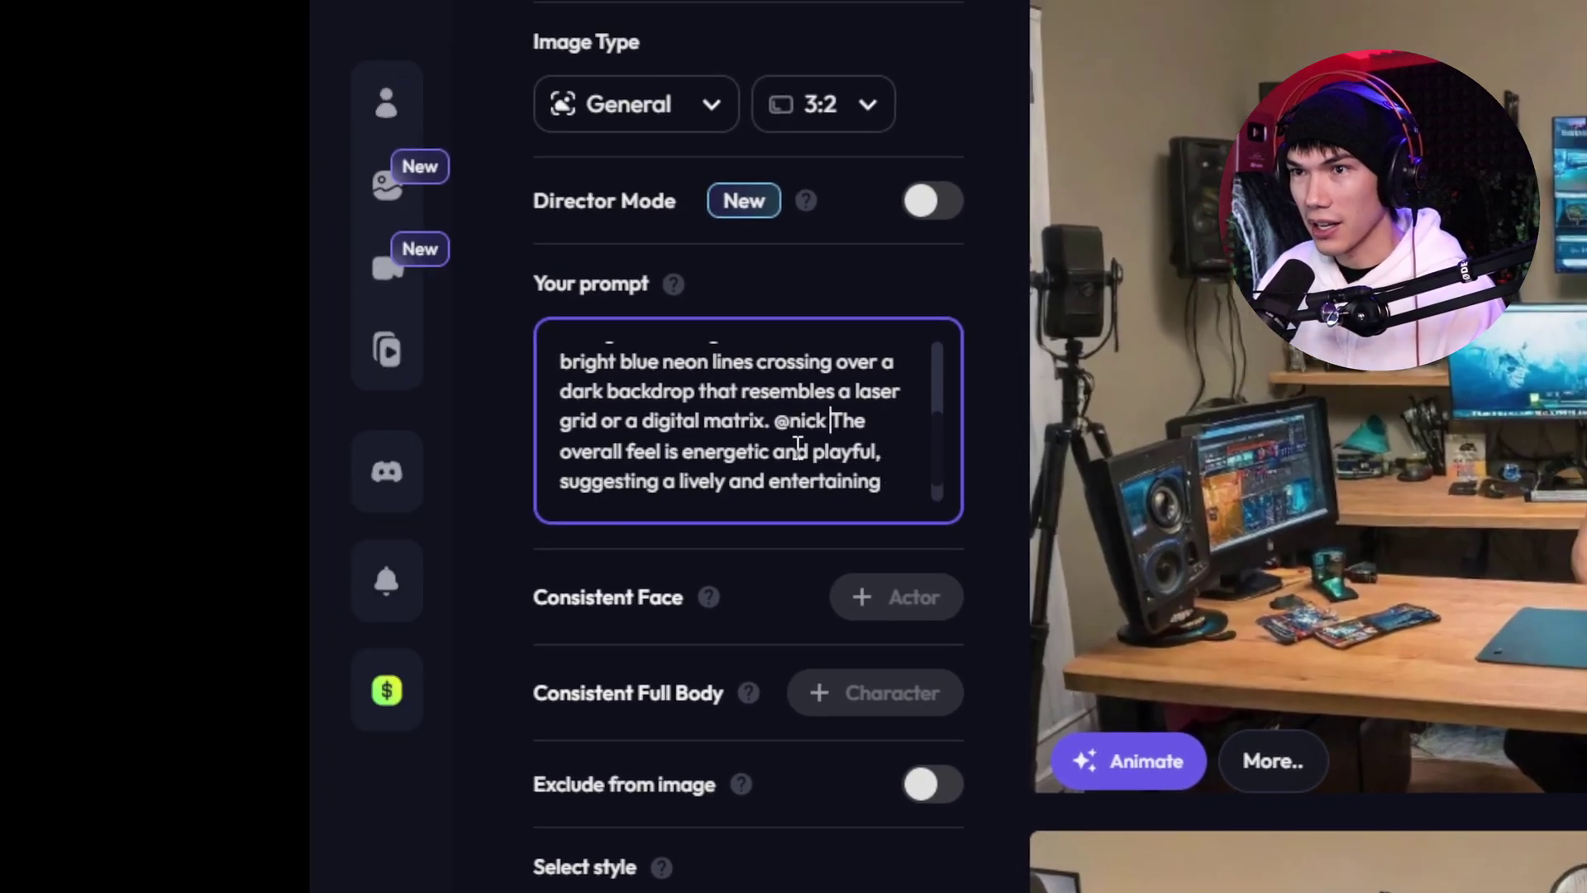
type(" avoiding bright blue ")
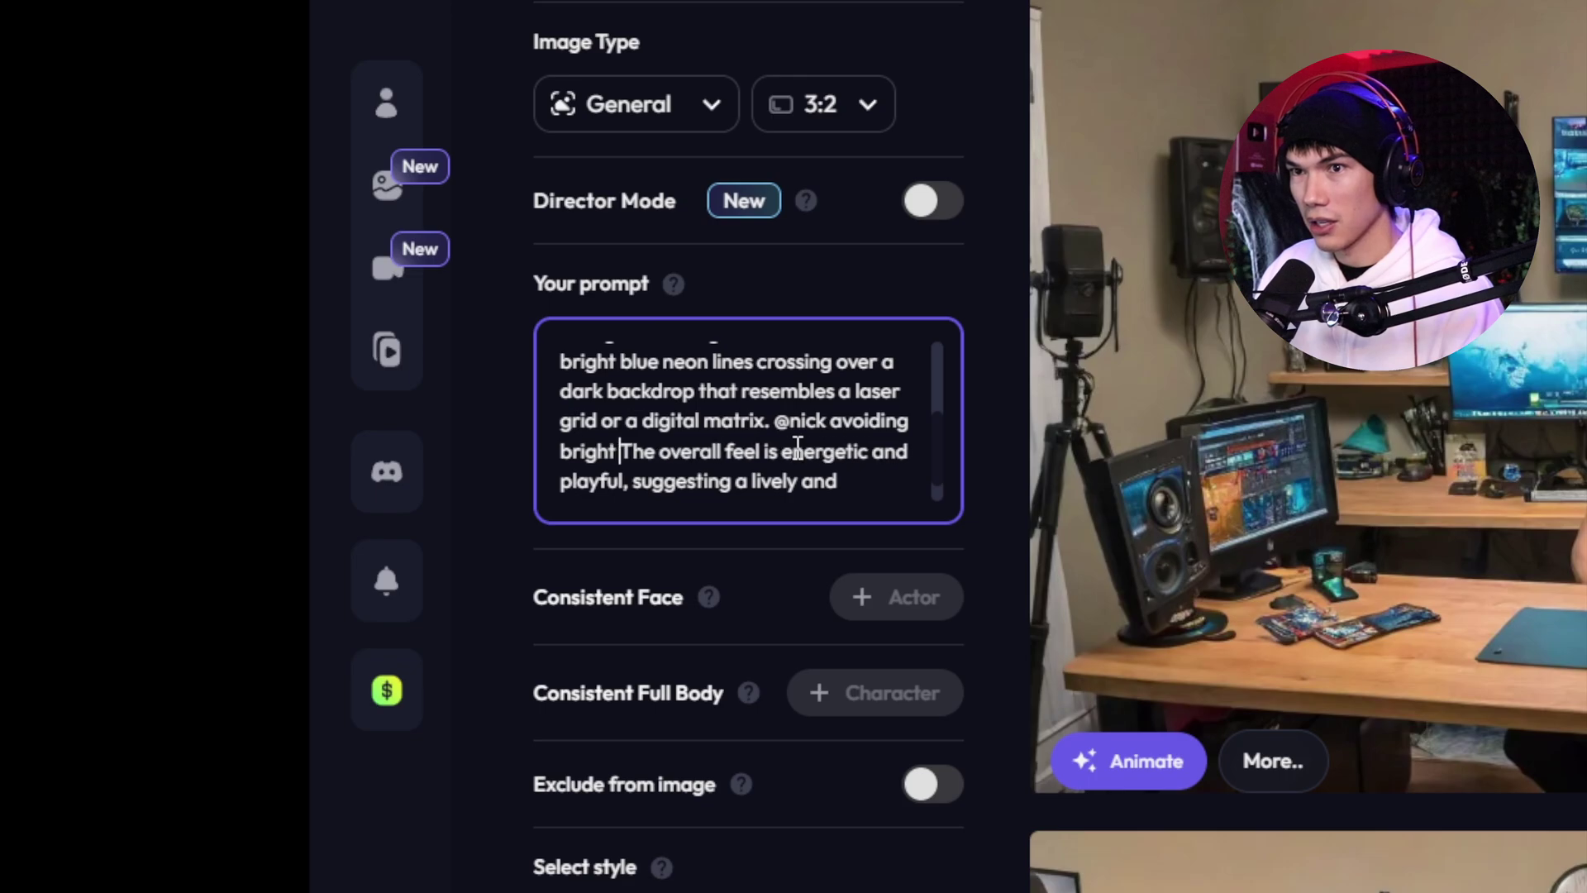
type("neon lasers.")
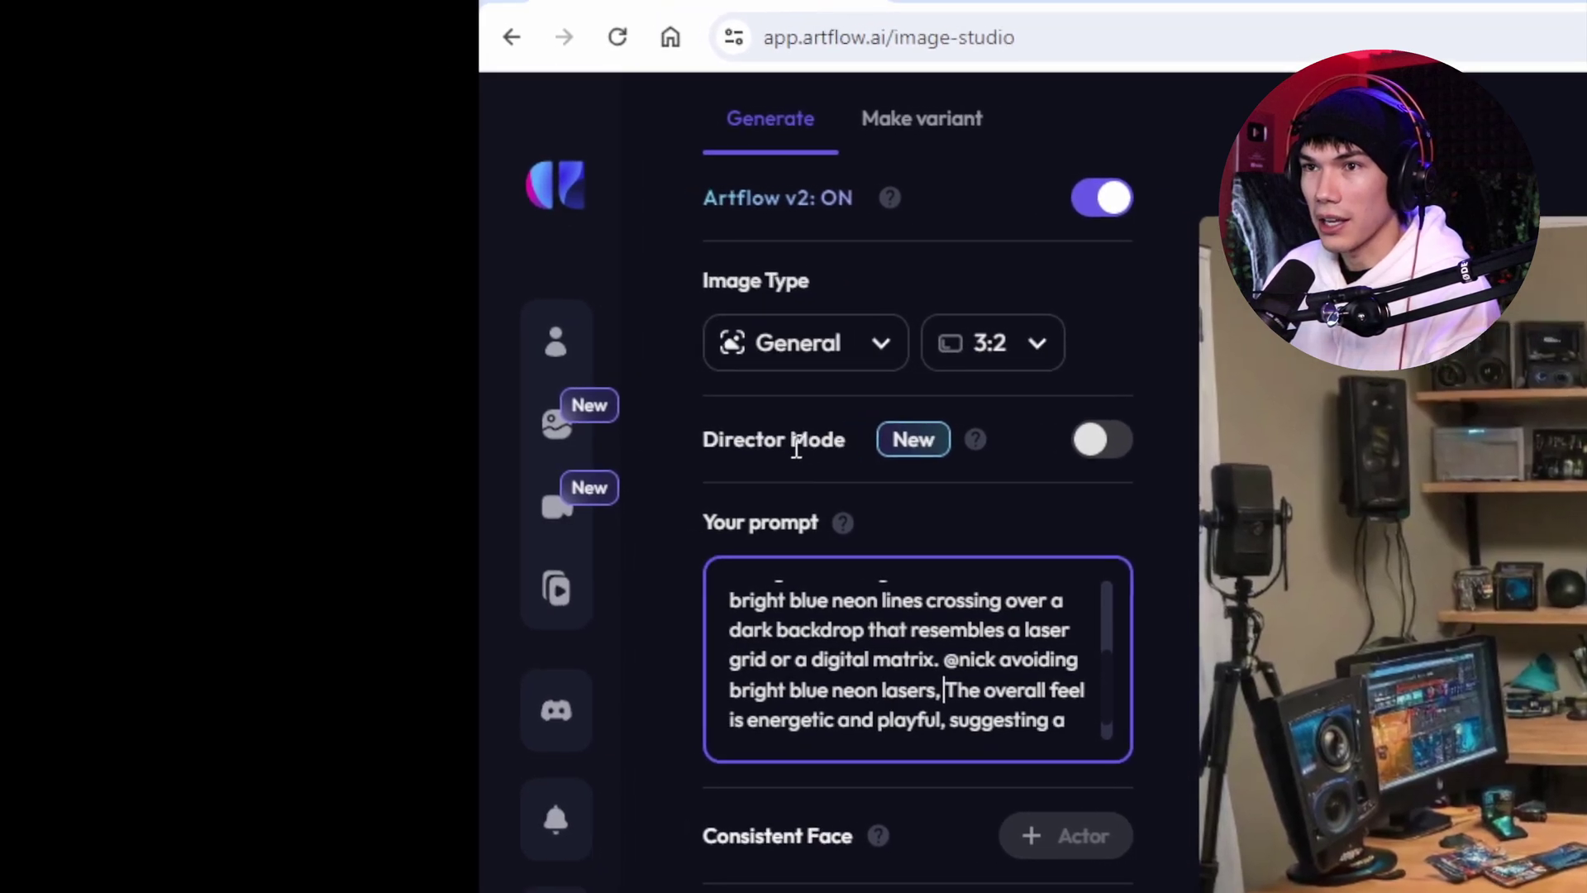
Turn on Director Mode and reposition the figure to the left part of the 3:2 frame
left_click(1116, 444)
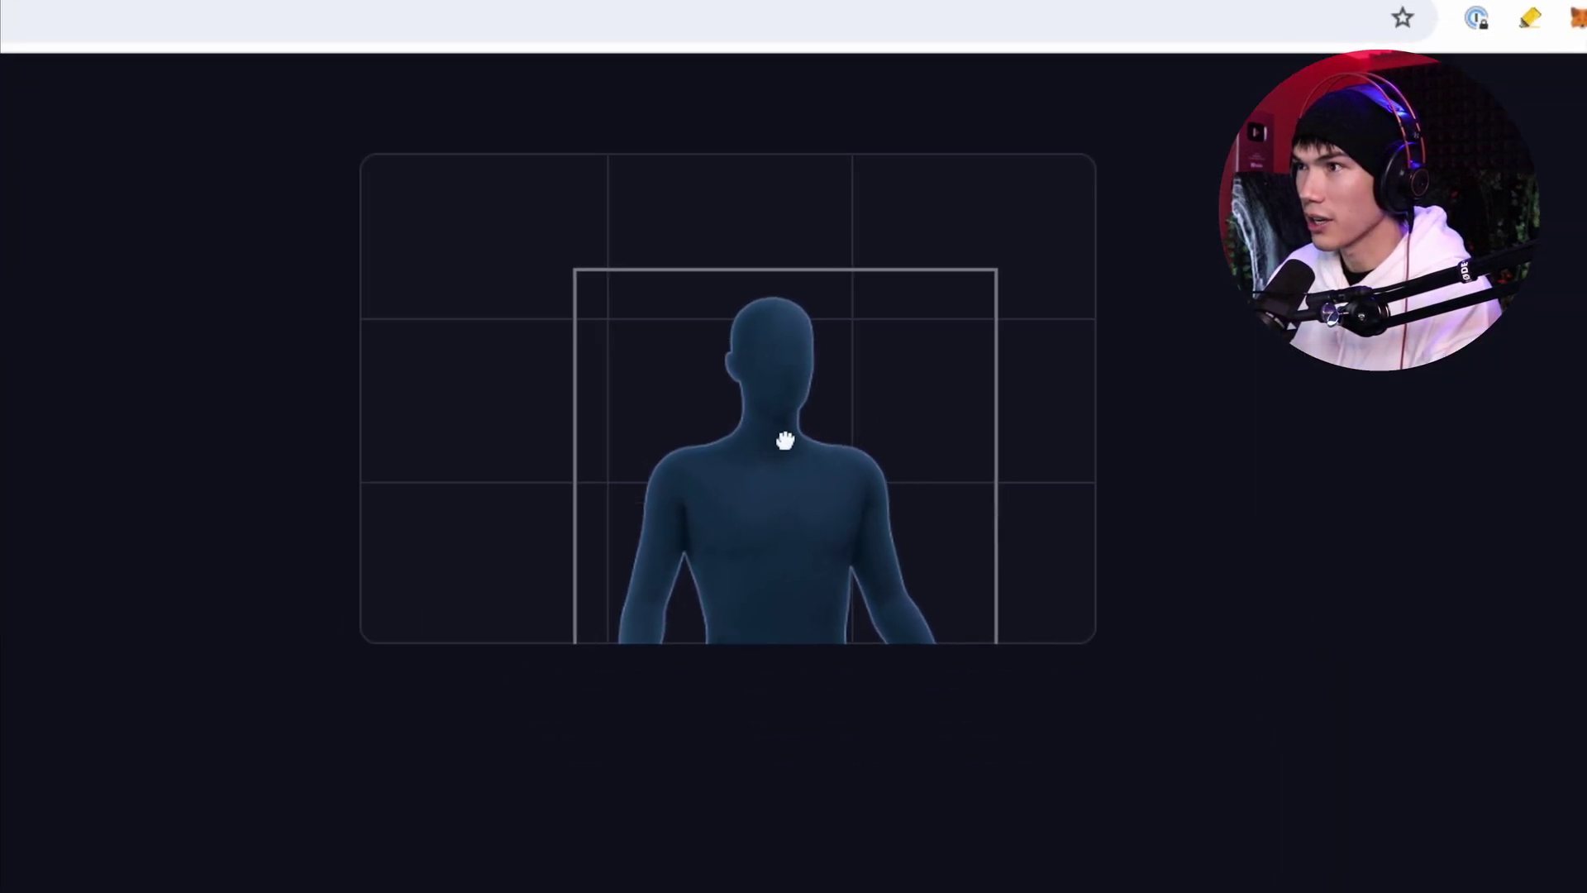
left_click_drag(792, 447, 535, 543)
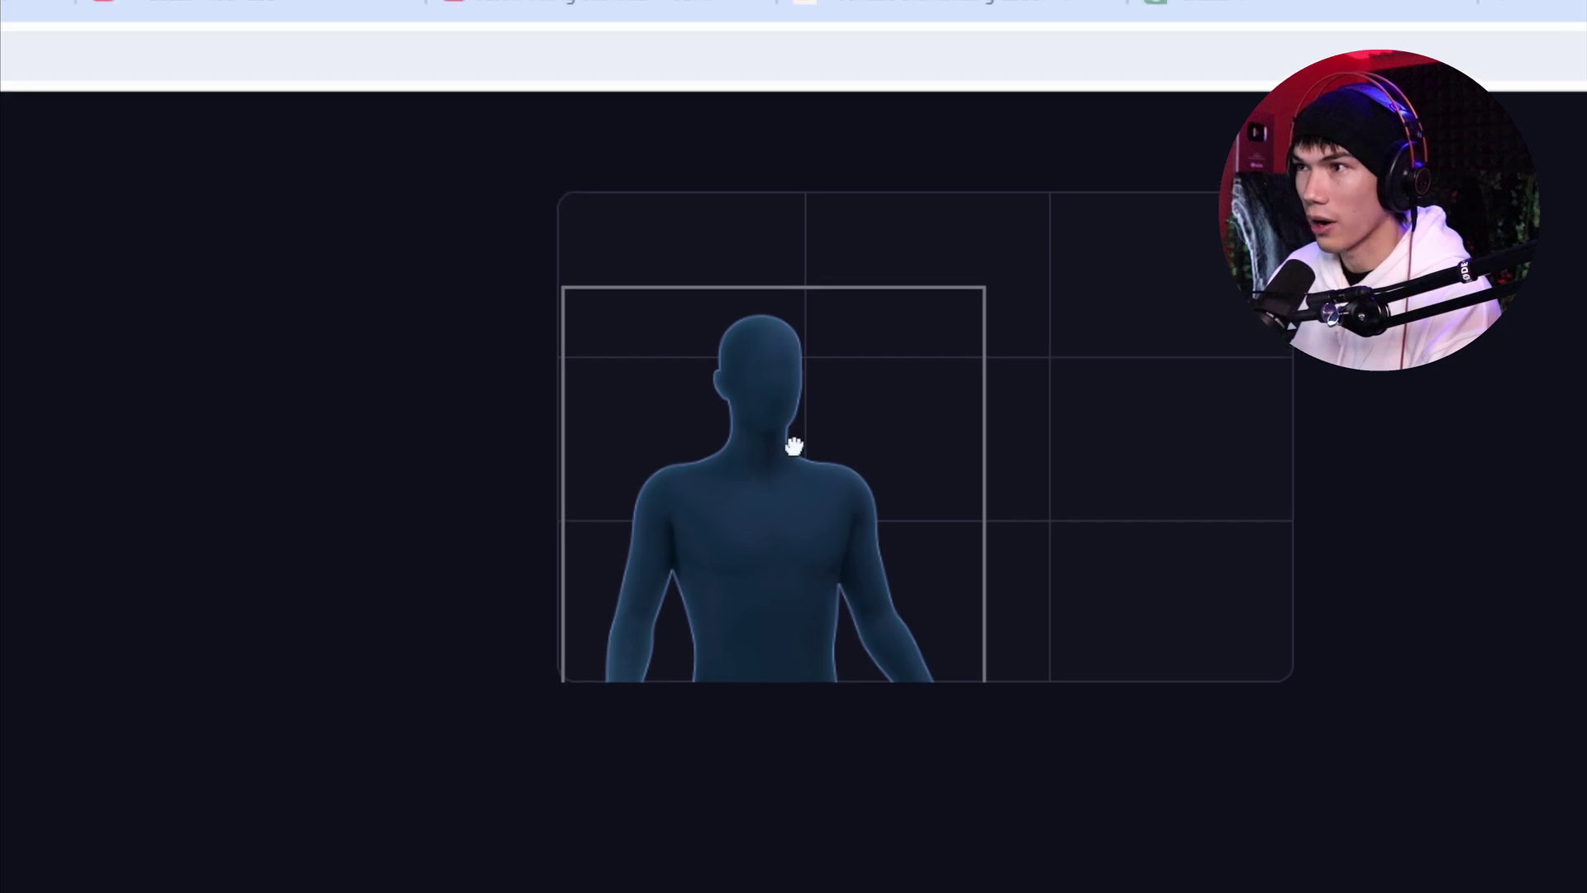
left_click_drag(800, 442, 685, 564)
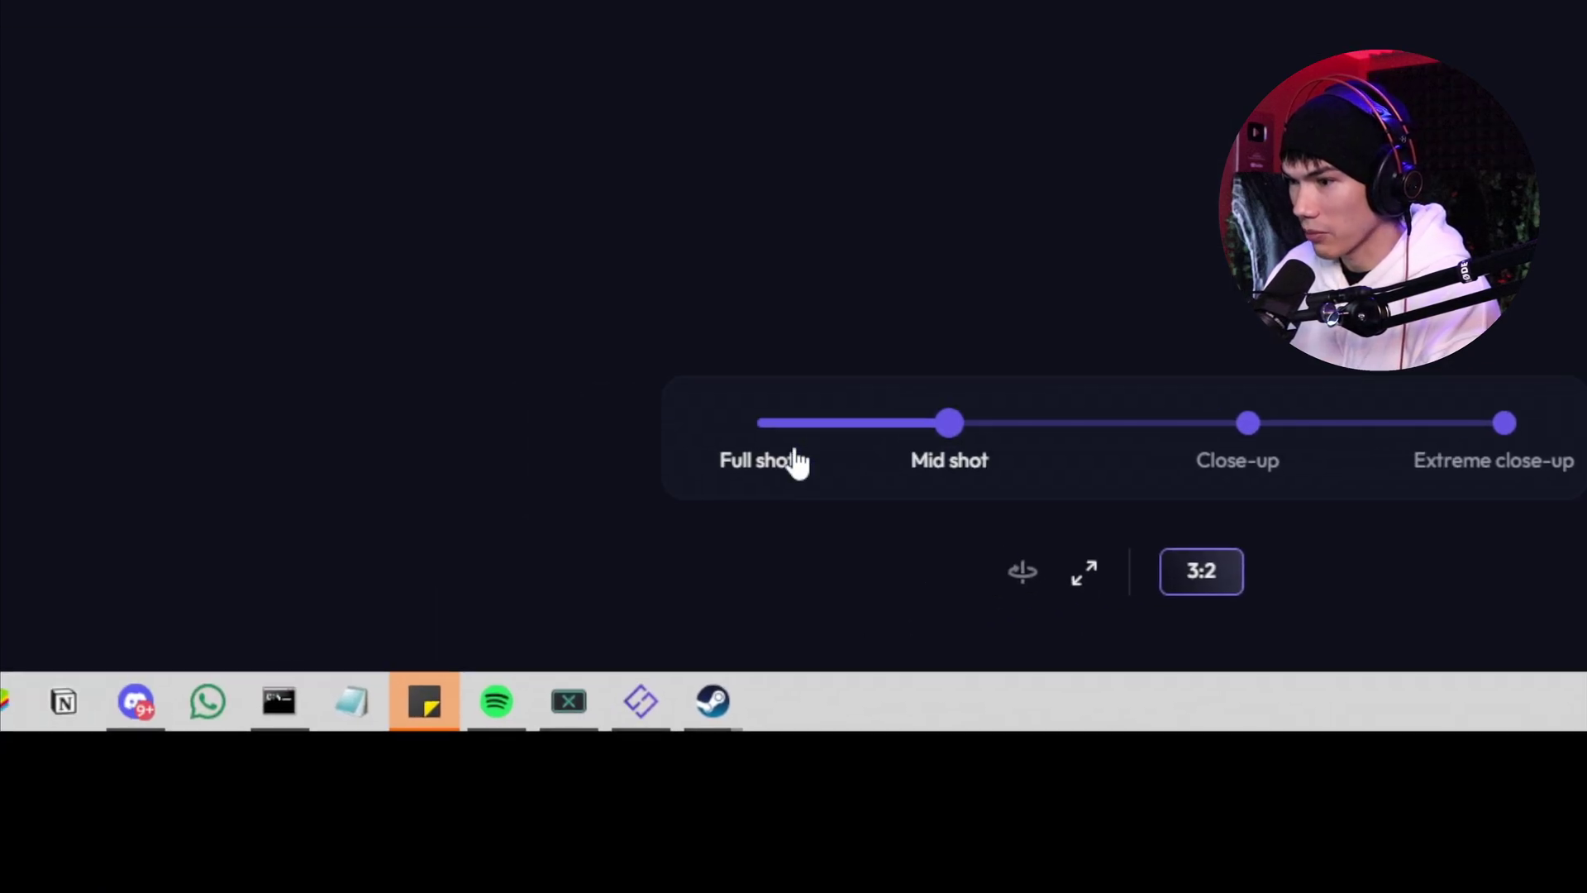
key("F11")
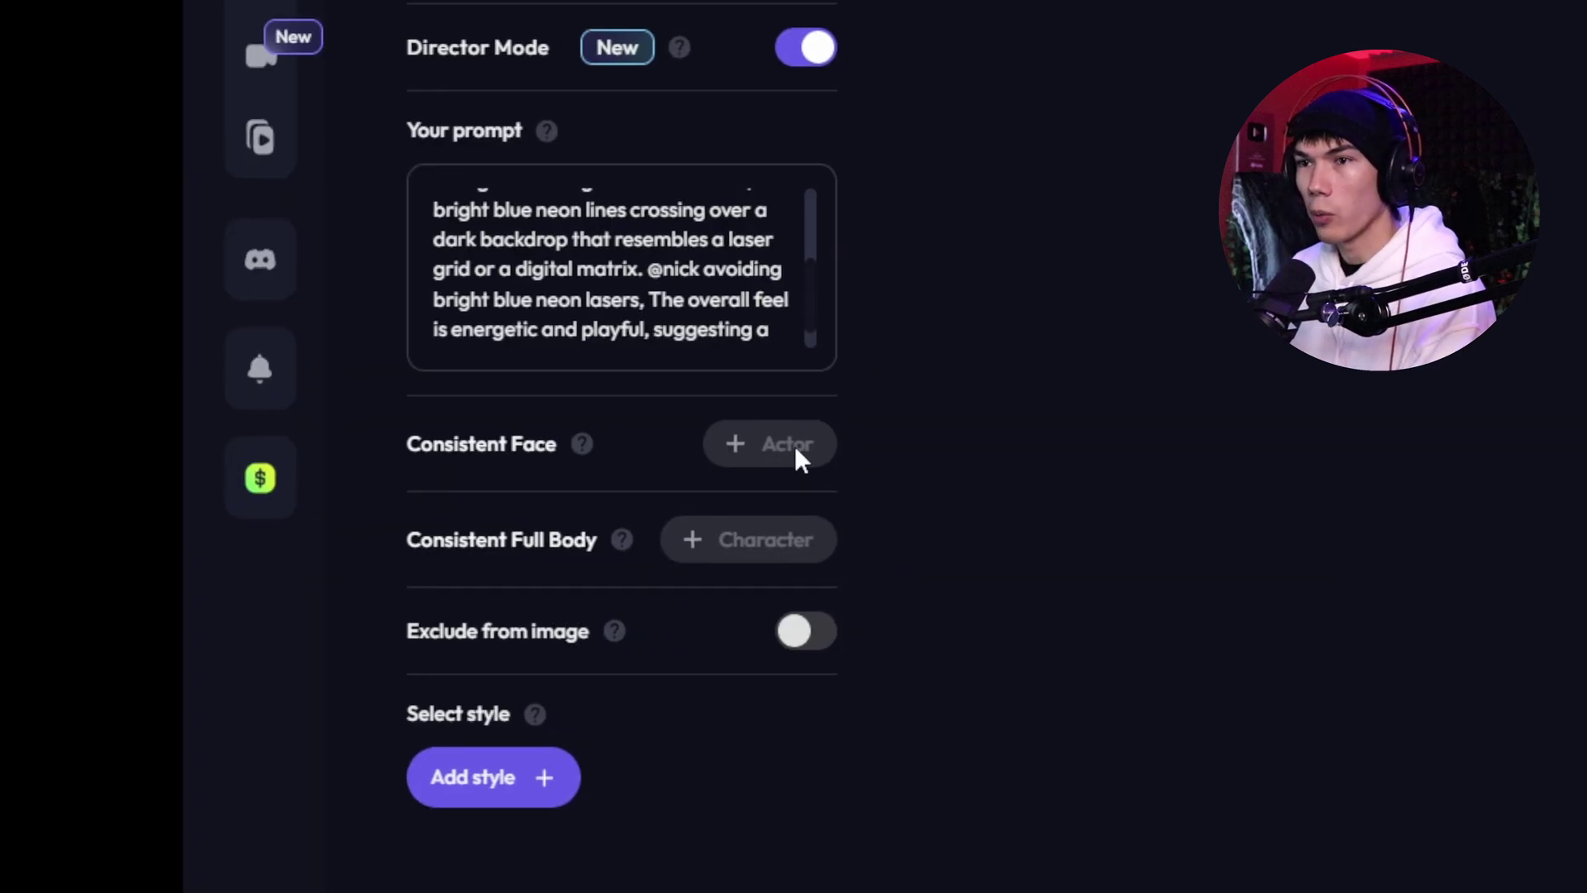
Enable the image exclusions and enter "nude, tractors" as the negative prompt
scroll(798, 446, "up", 5)
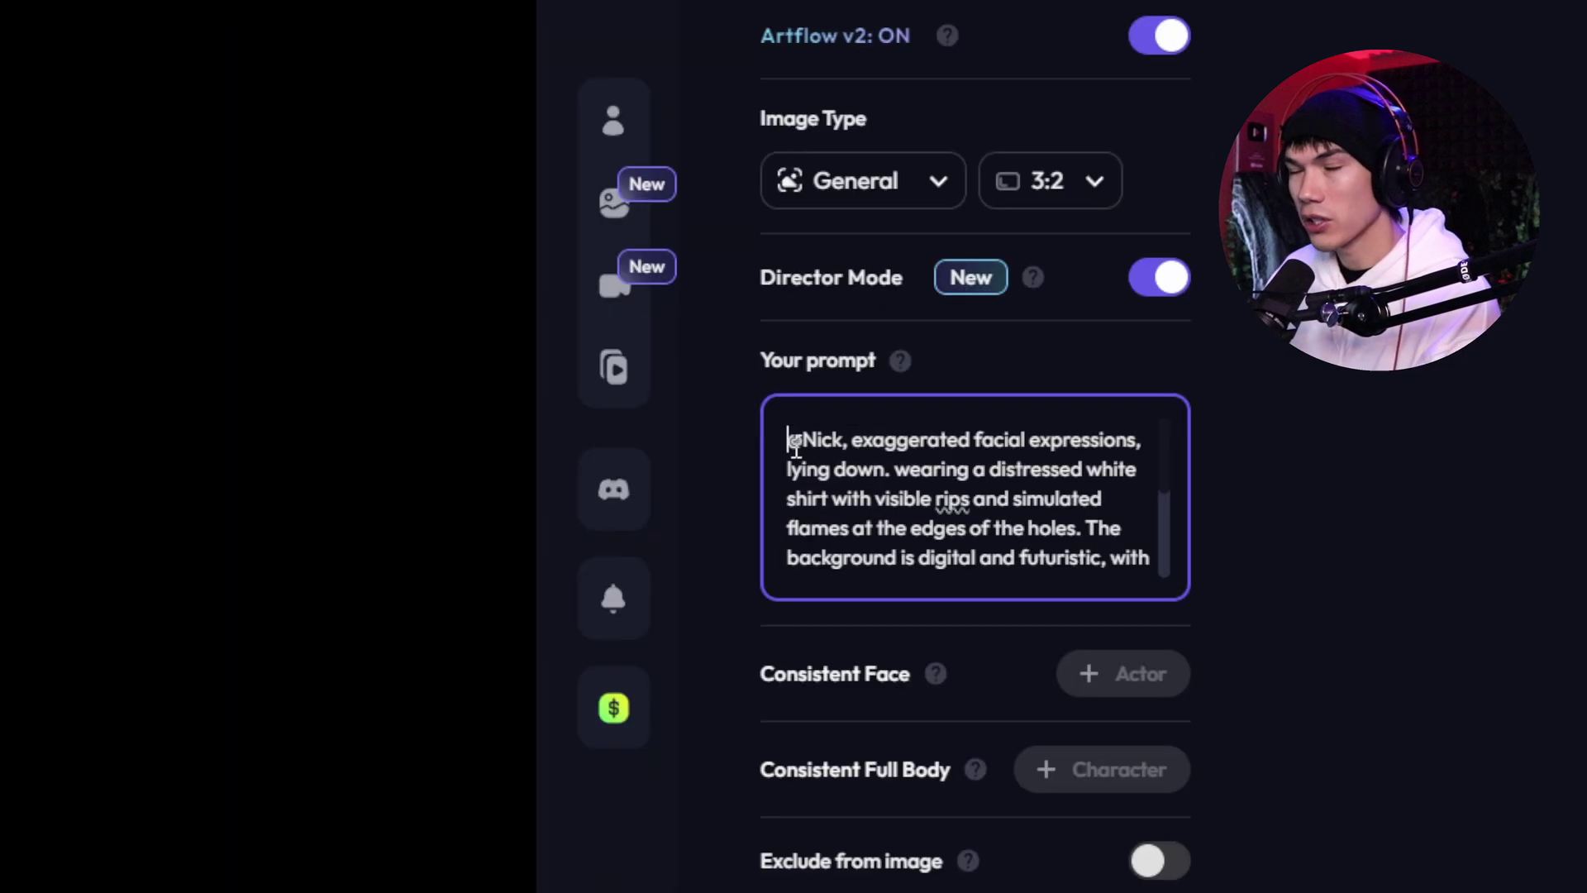
left_click_drag(496, 343, 543, 343)
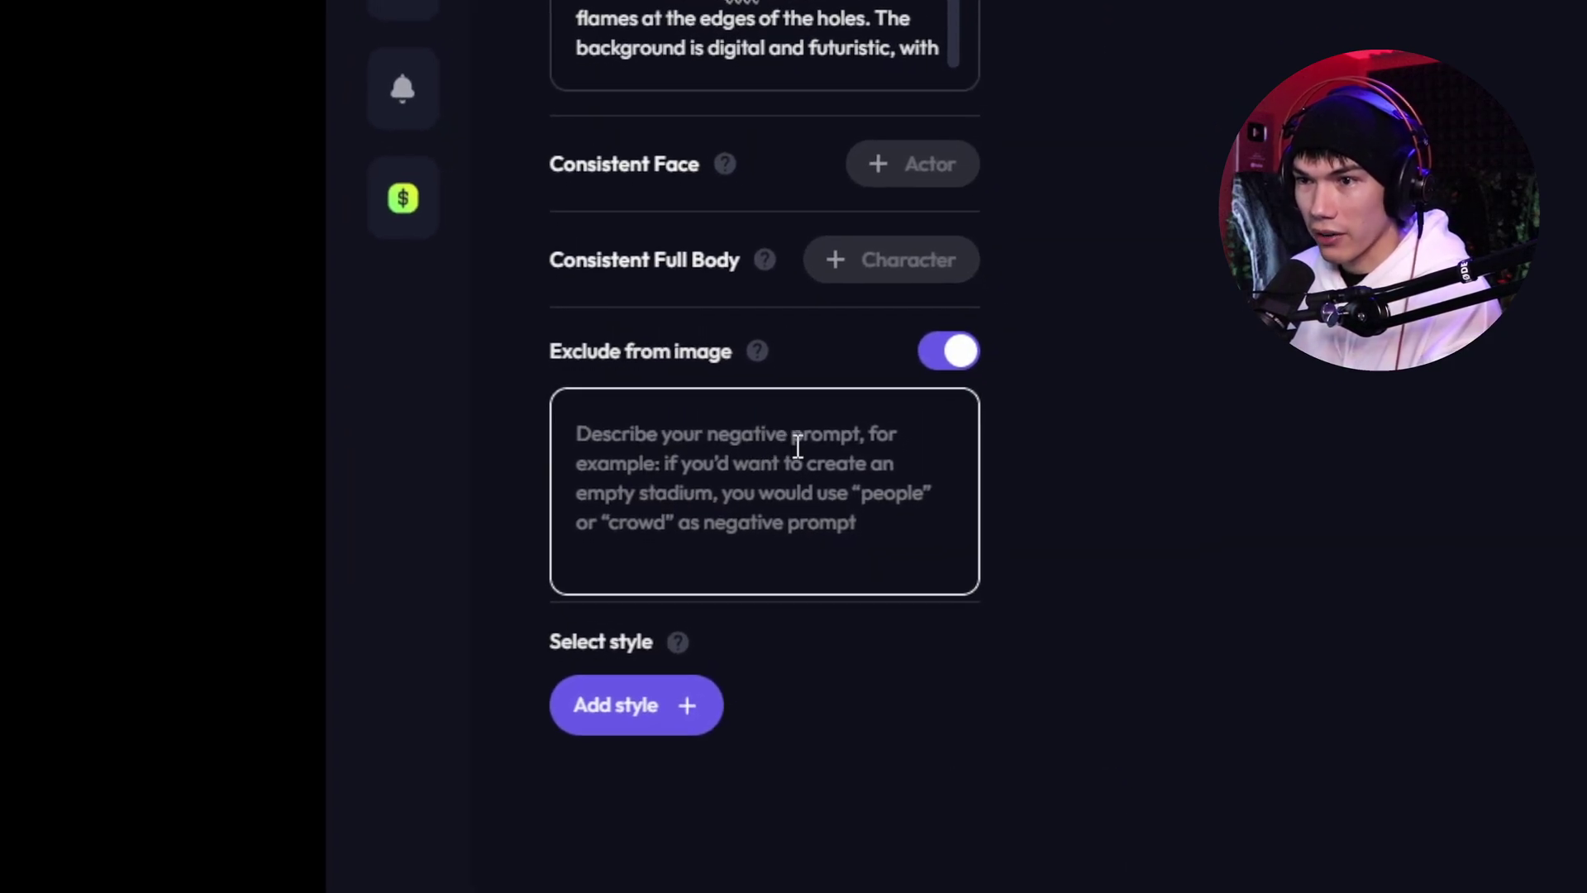
left_click(797, 447)
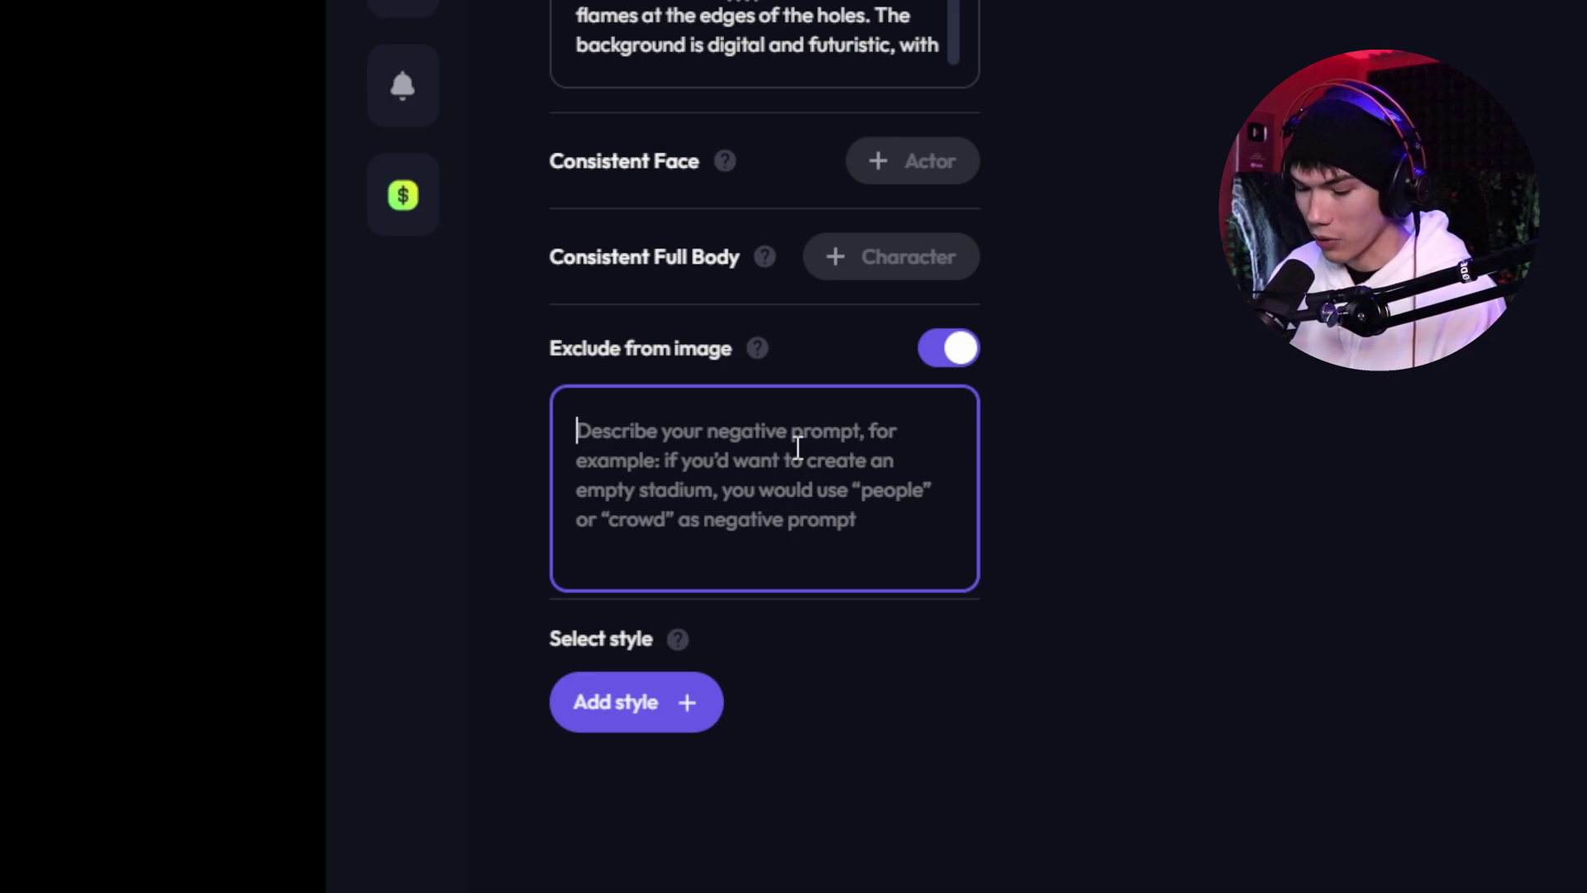
type("nude, tractors")
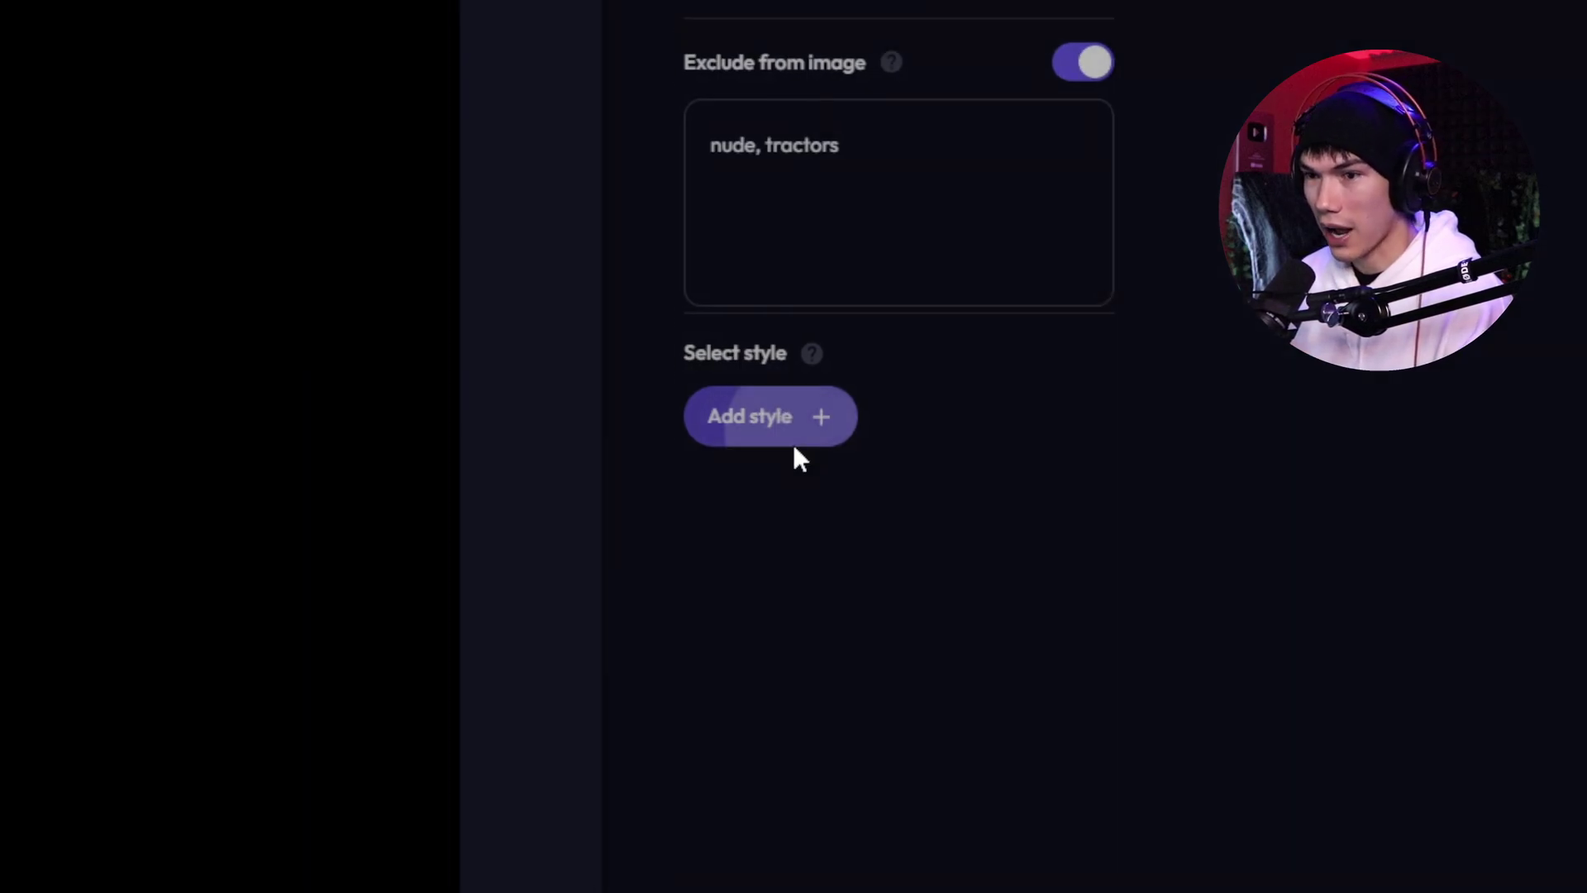
Add the Realistic style and generate the images with Artflow v2
left_click(662, 715)
scroll(664, 748, "down", 8)
scroll(798, 464, "down", 3)
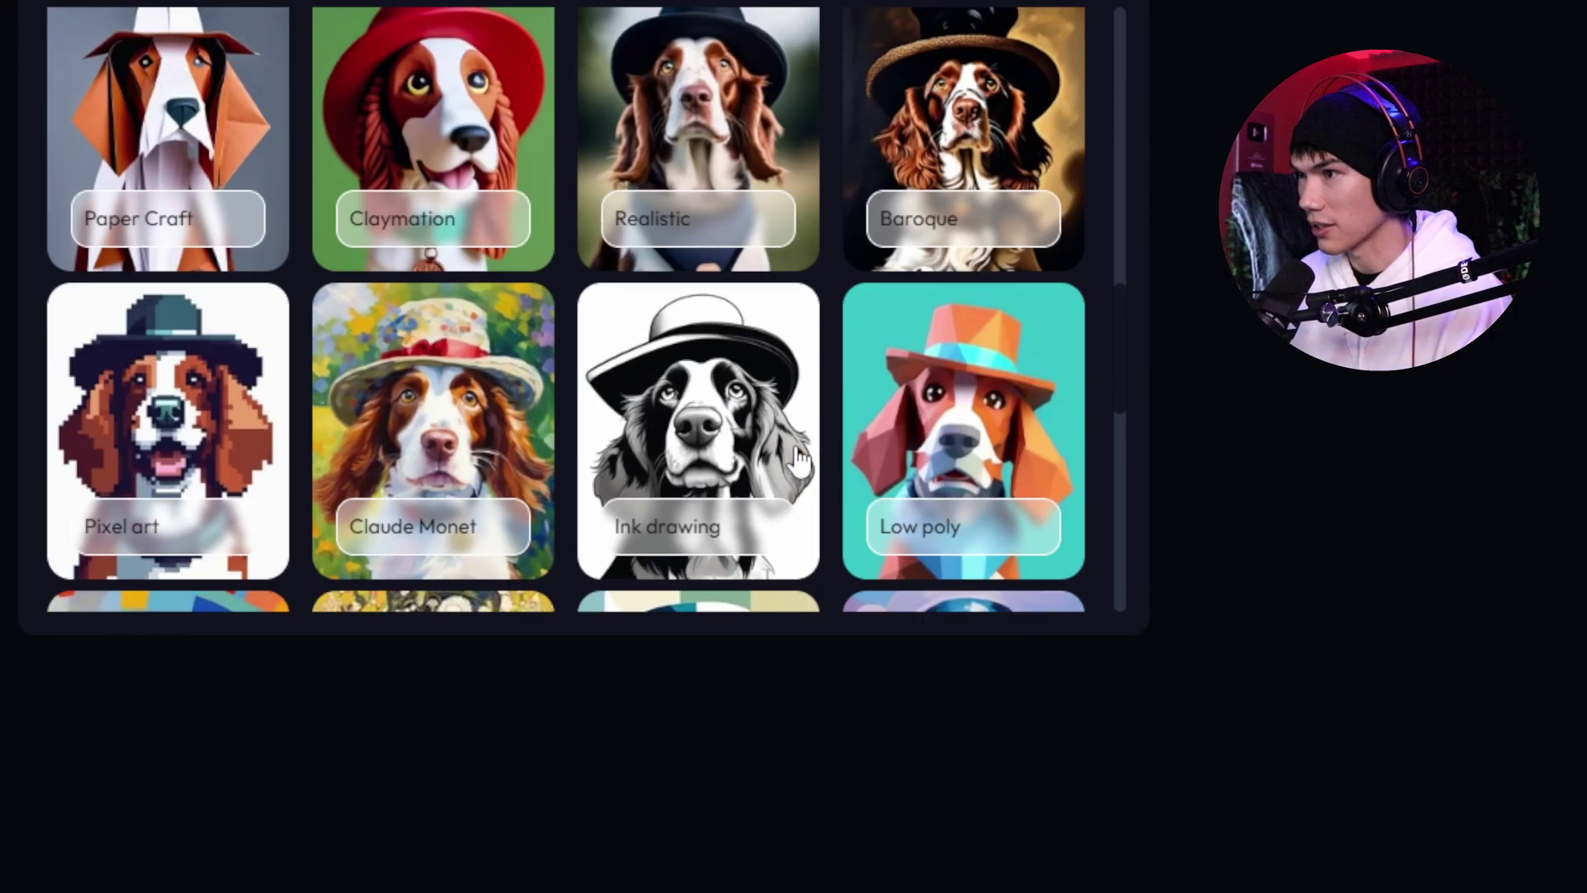
scroll(798, 463, "up", 3)
left_click(798, 463)
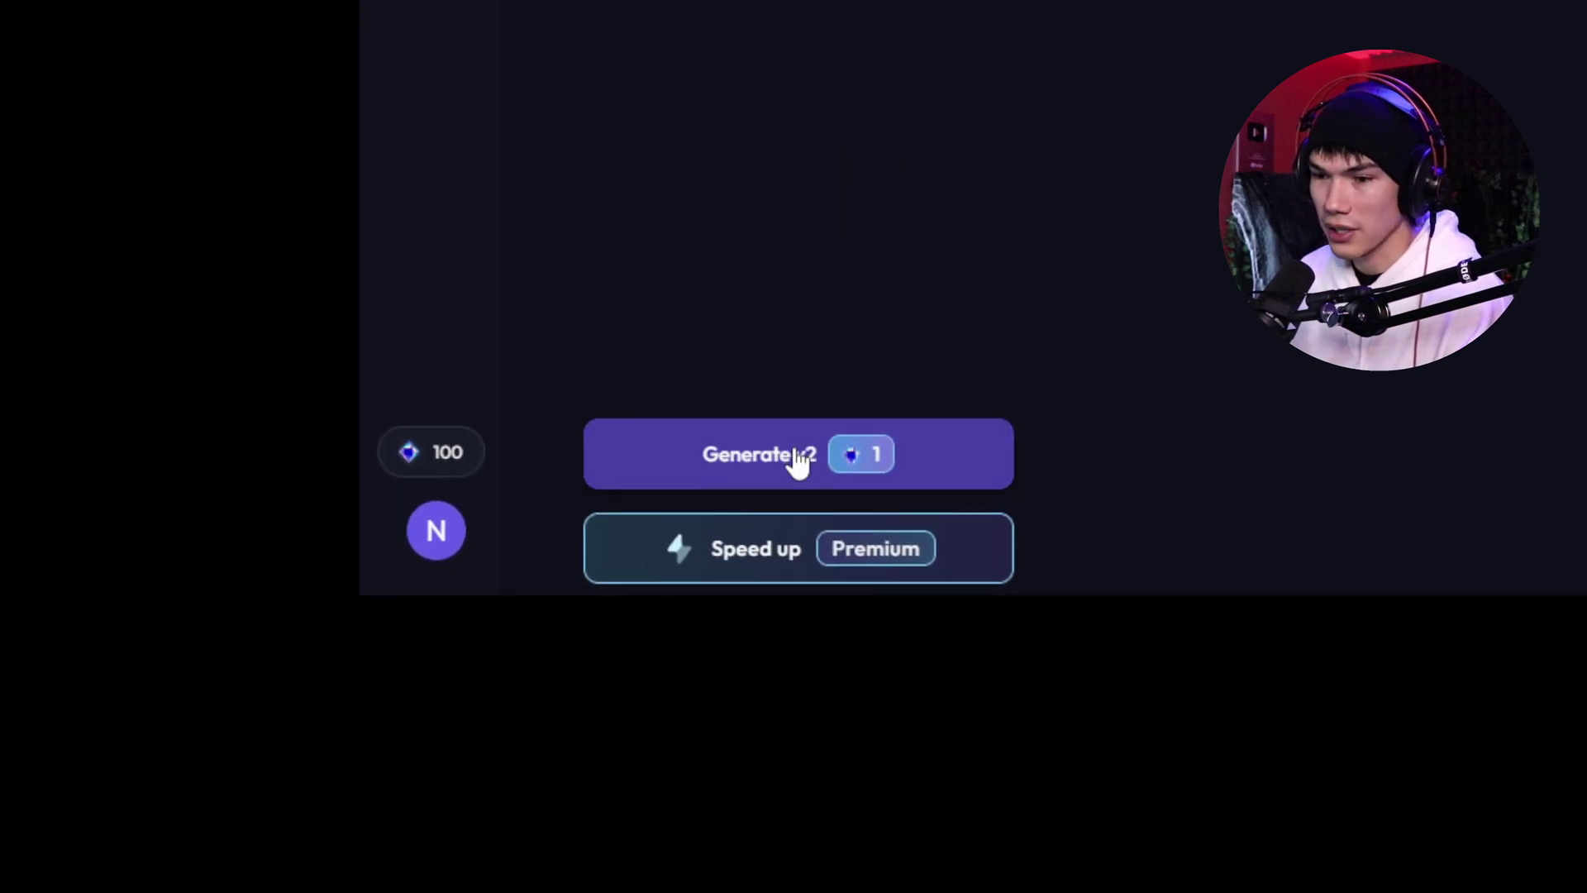
left_click(793, 459)
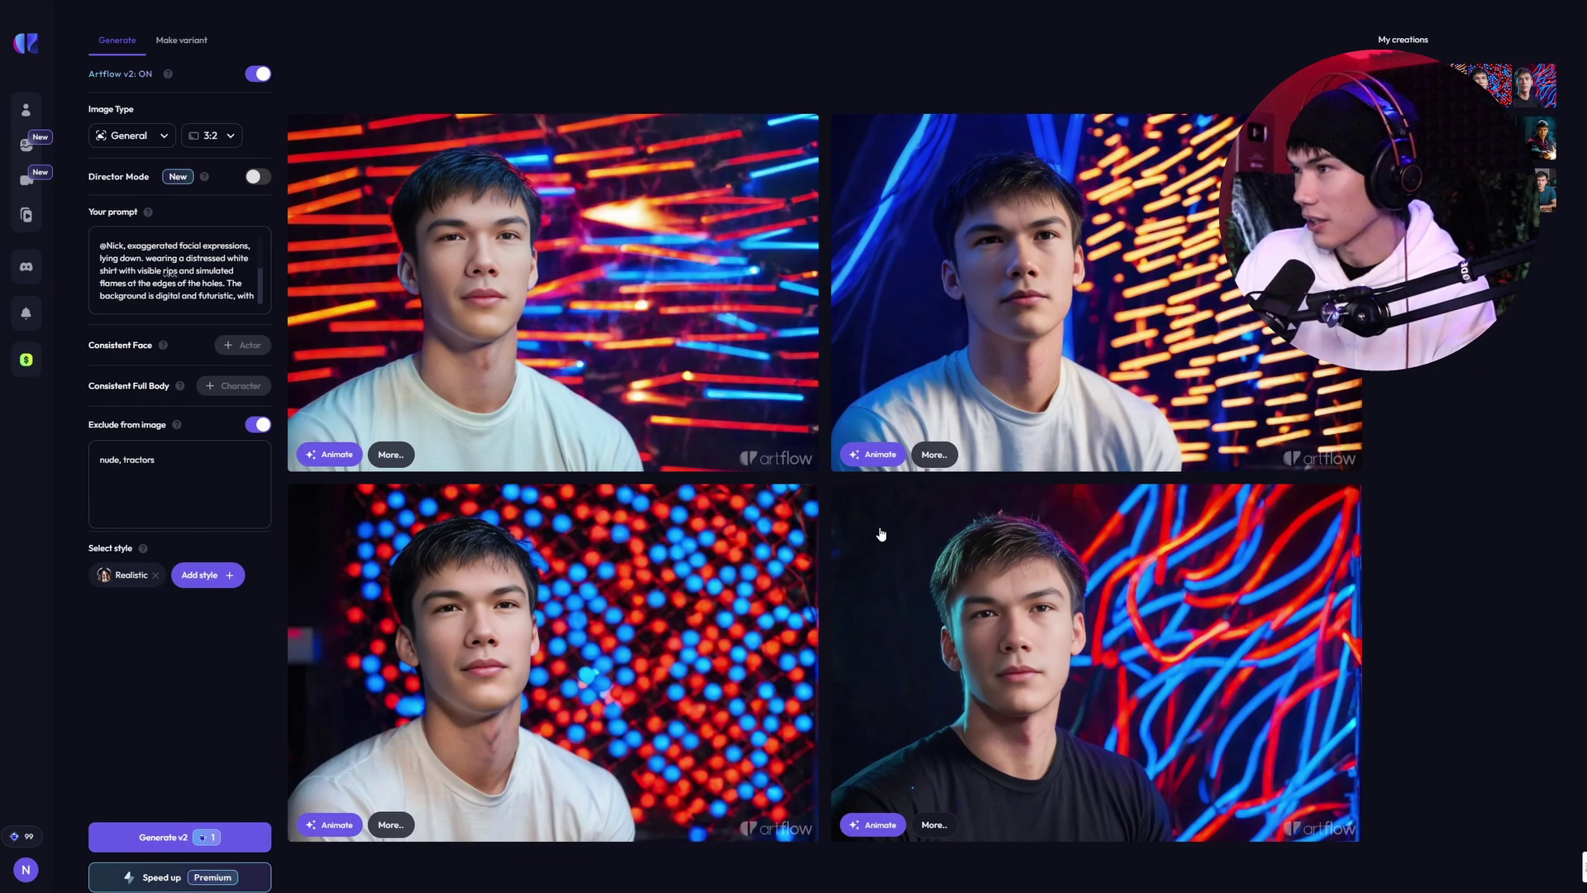
Rewrite the actor's prompt as "lying on floor avoiding danger neon blue lasers, shirt being torn apart by lasers," plus the actor "lying on floor avoiding"
key("F11")
left_click(132, 329)
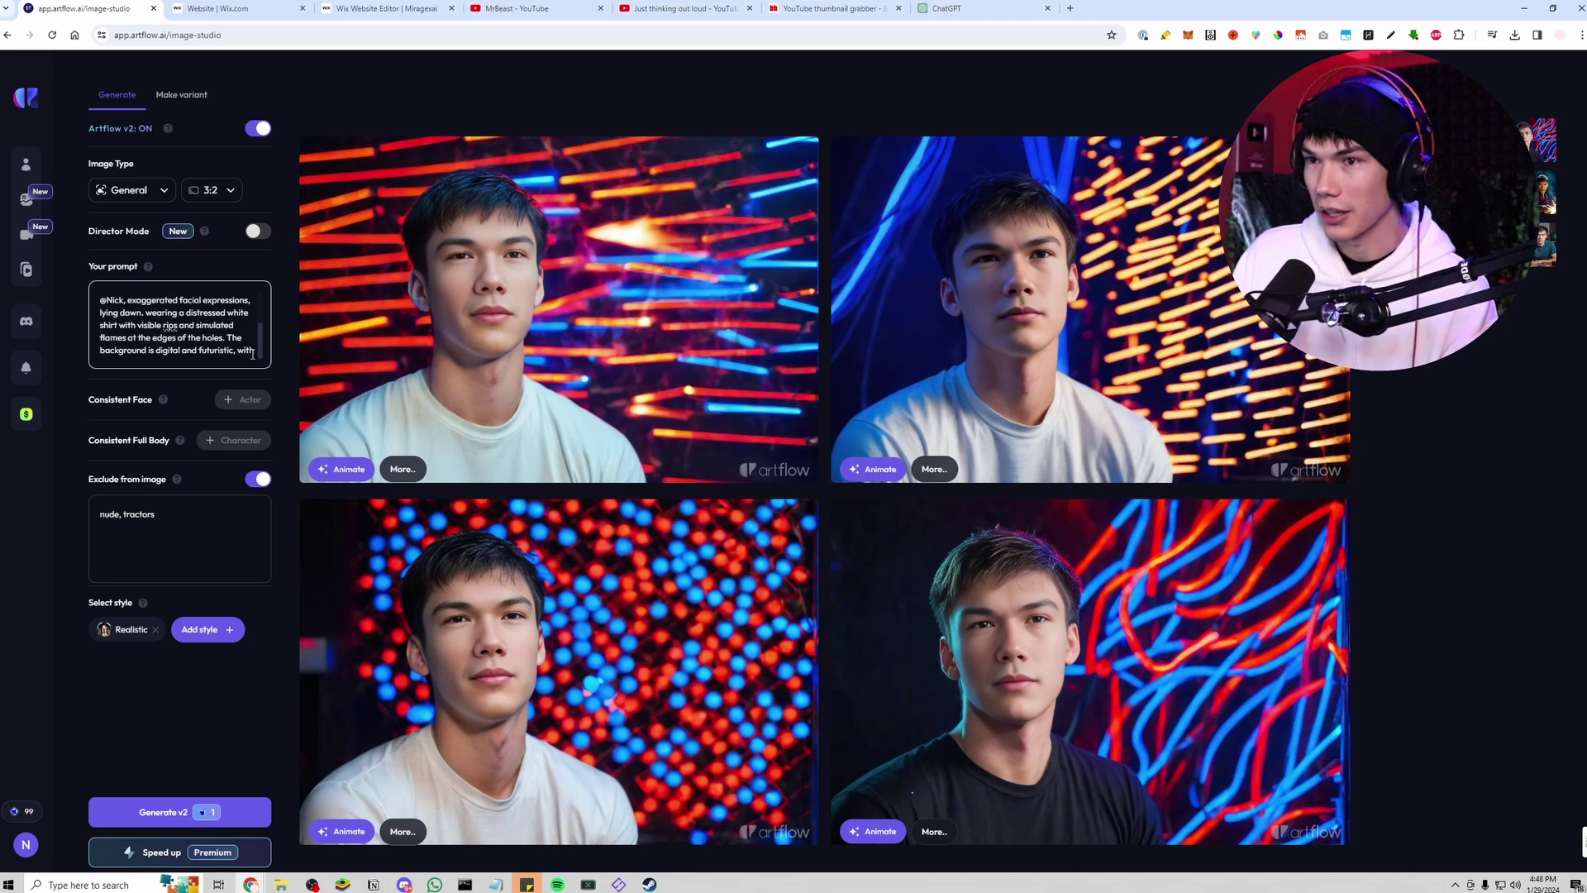
left_click_drag(255, 347, 126, 301)
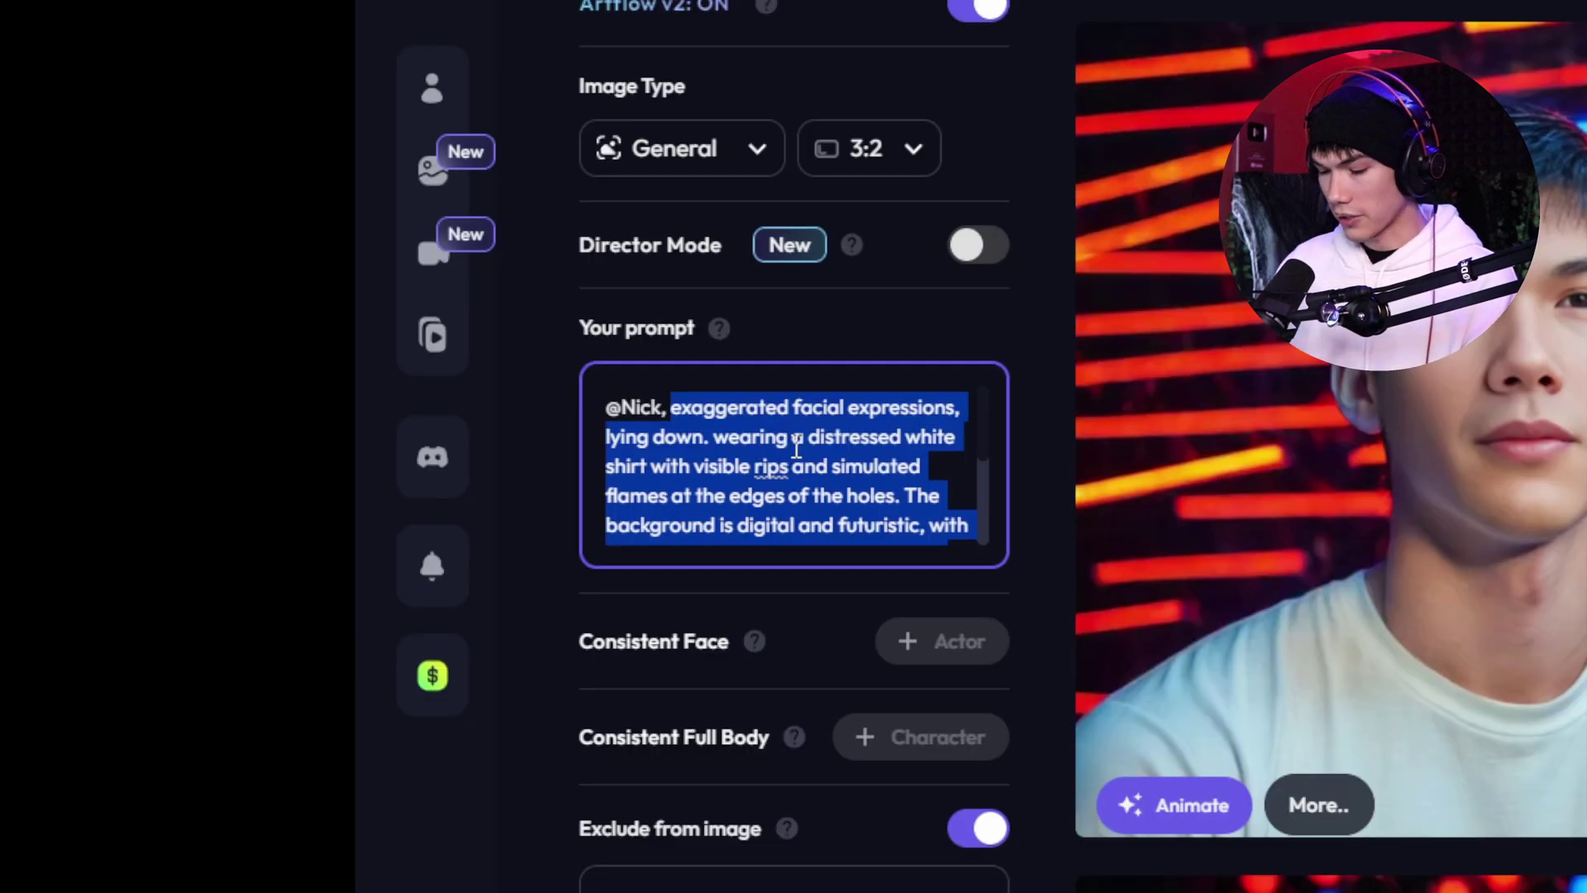
type("lyi")
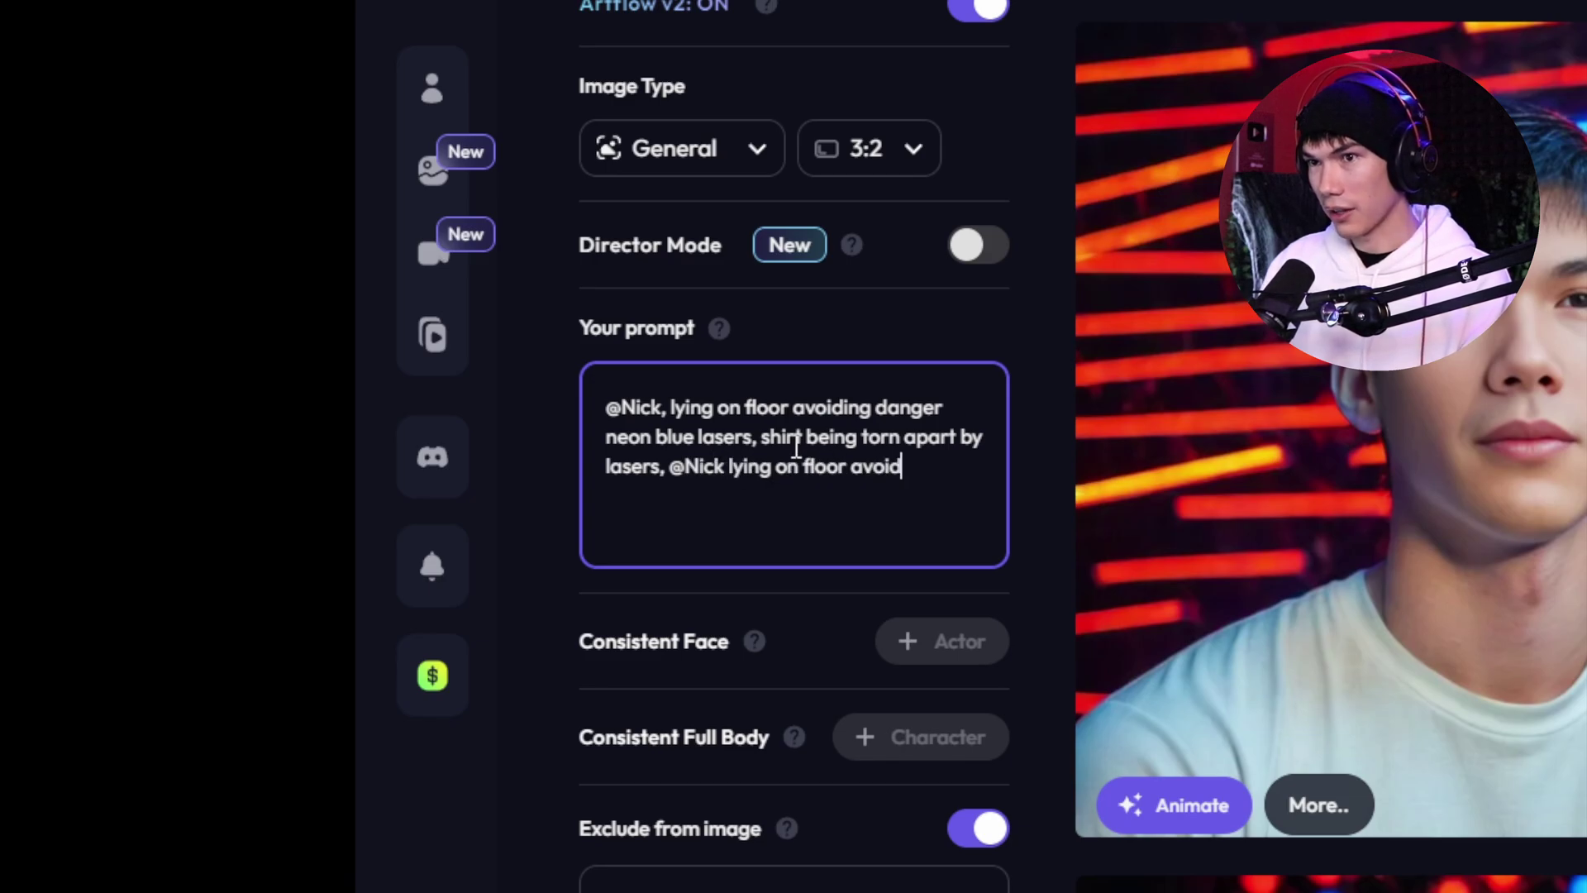
Finish the prompt with "lasers," and the actor mention followed by "exaggerated facial expression open mouth, flames coming from shirt rips"
type("lasers, @Nick exo")
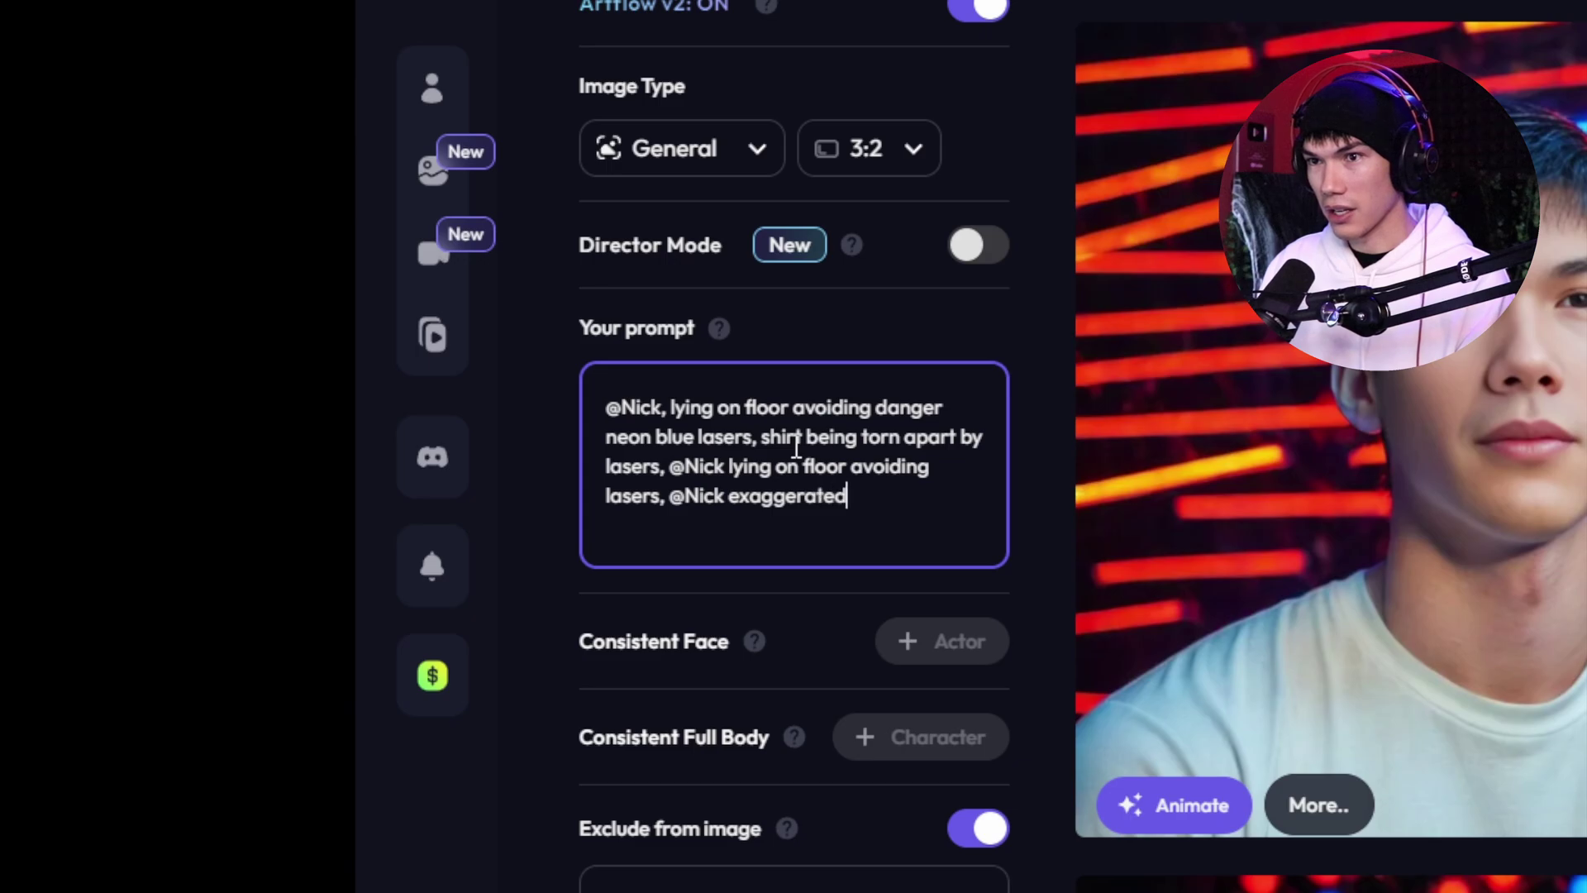
type("ggerated facial expression open mouth, flames coming f")
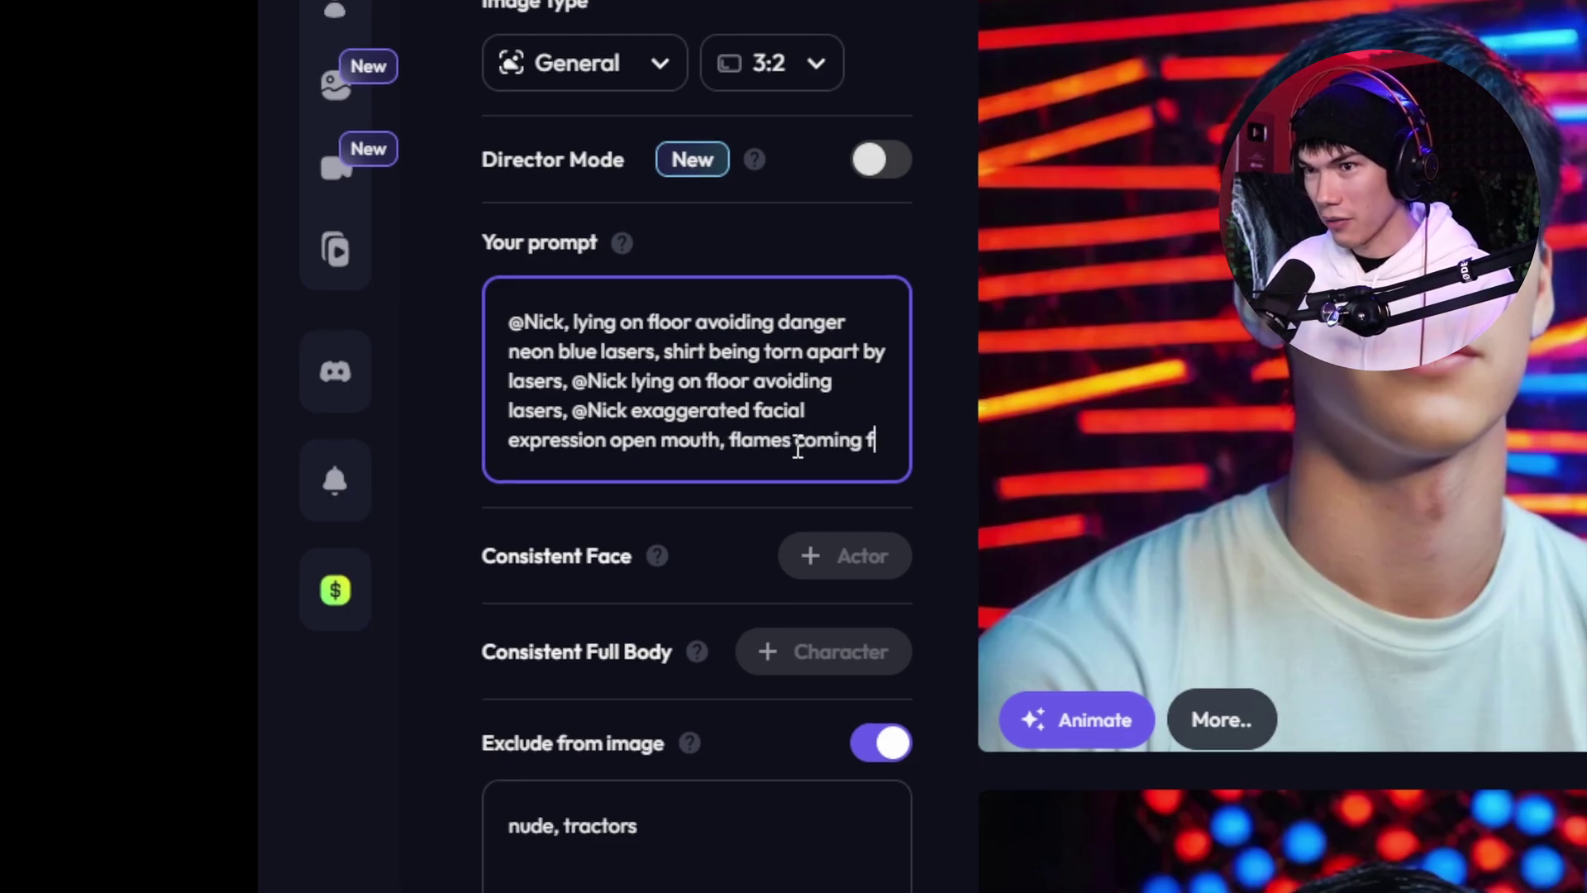
type("rom shirt rips")
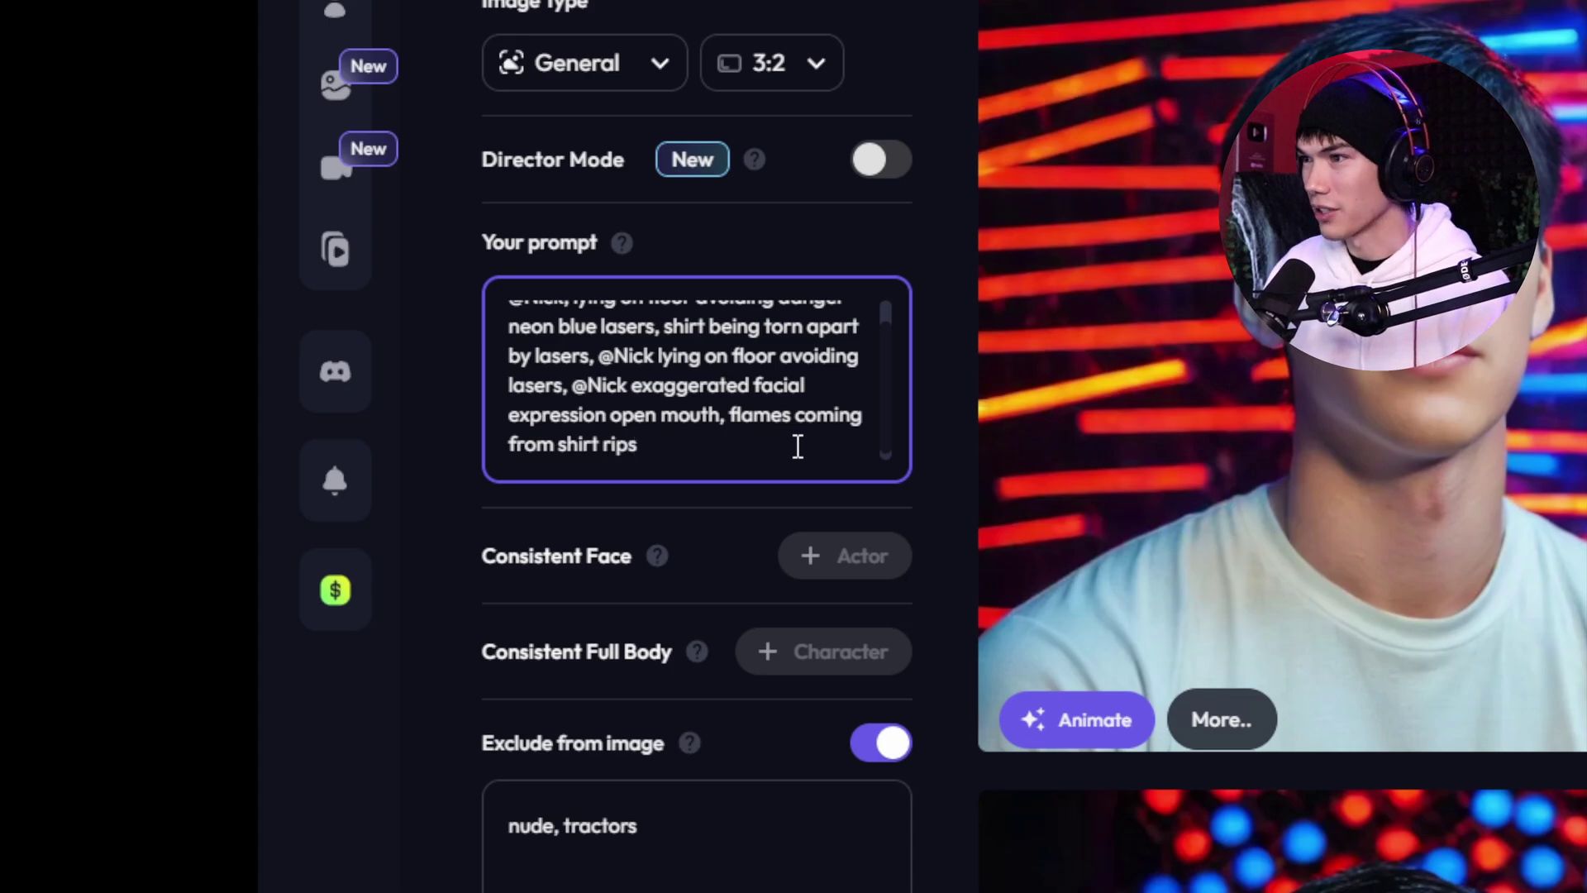
Replace the negative prompt with "standing, sitting, grey hairs"
left_click(793, 869)
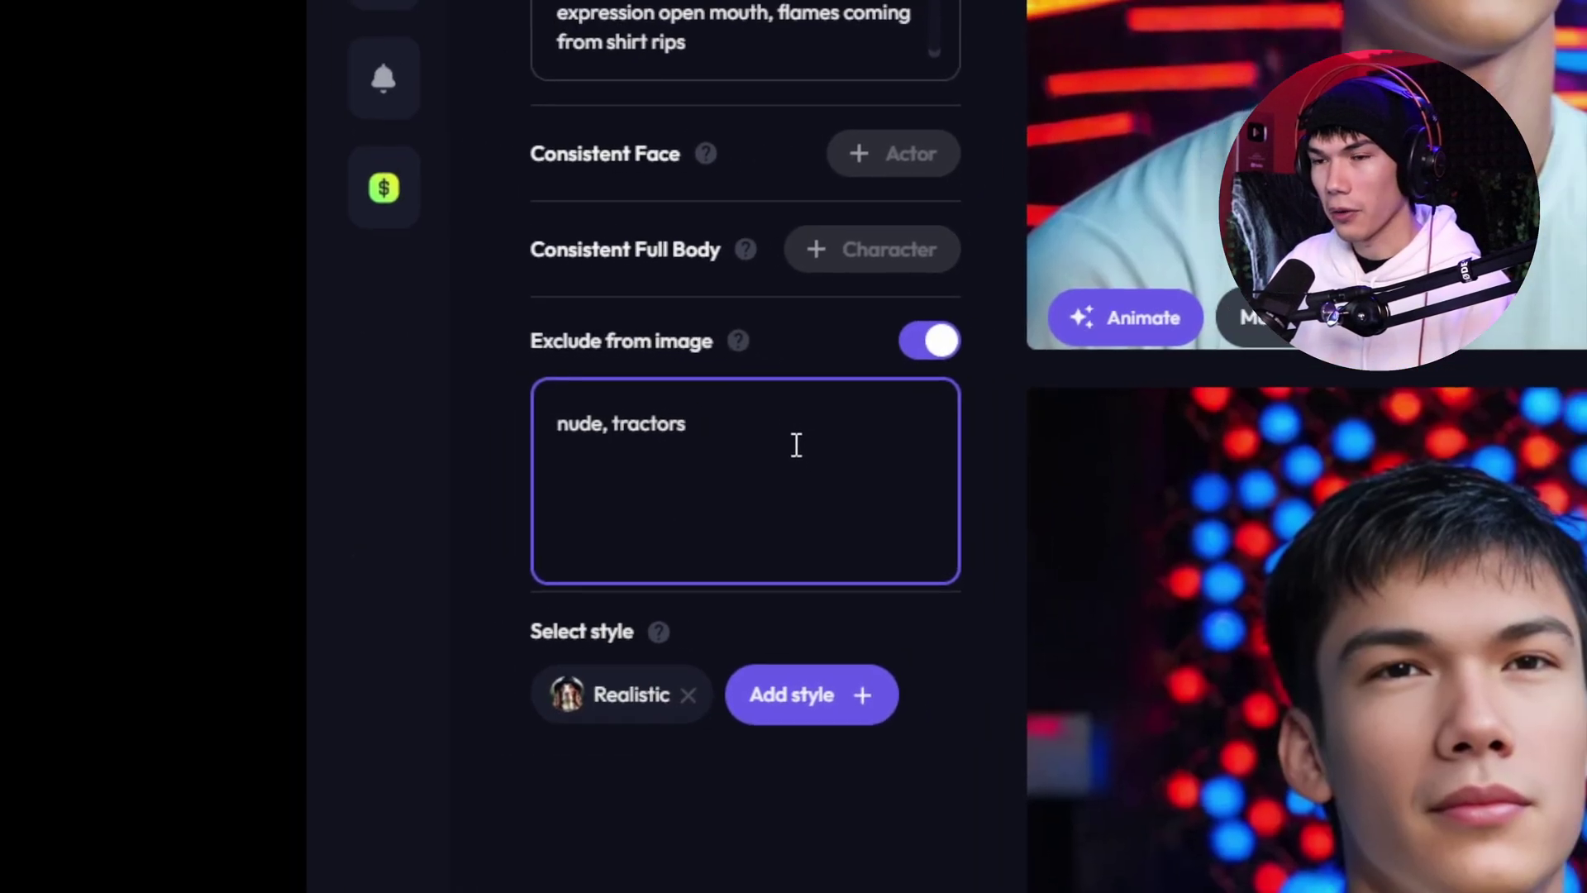
left_click_drag(748, 846, 510, 827)
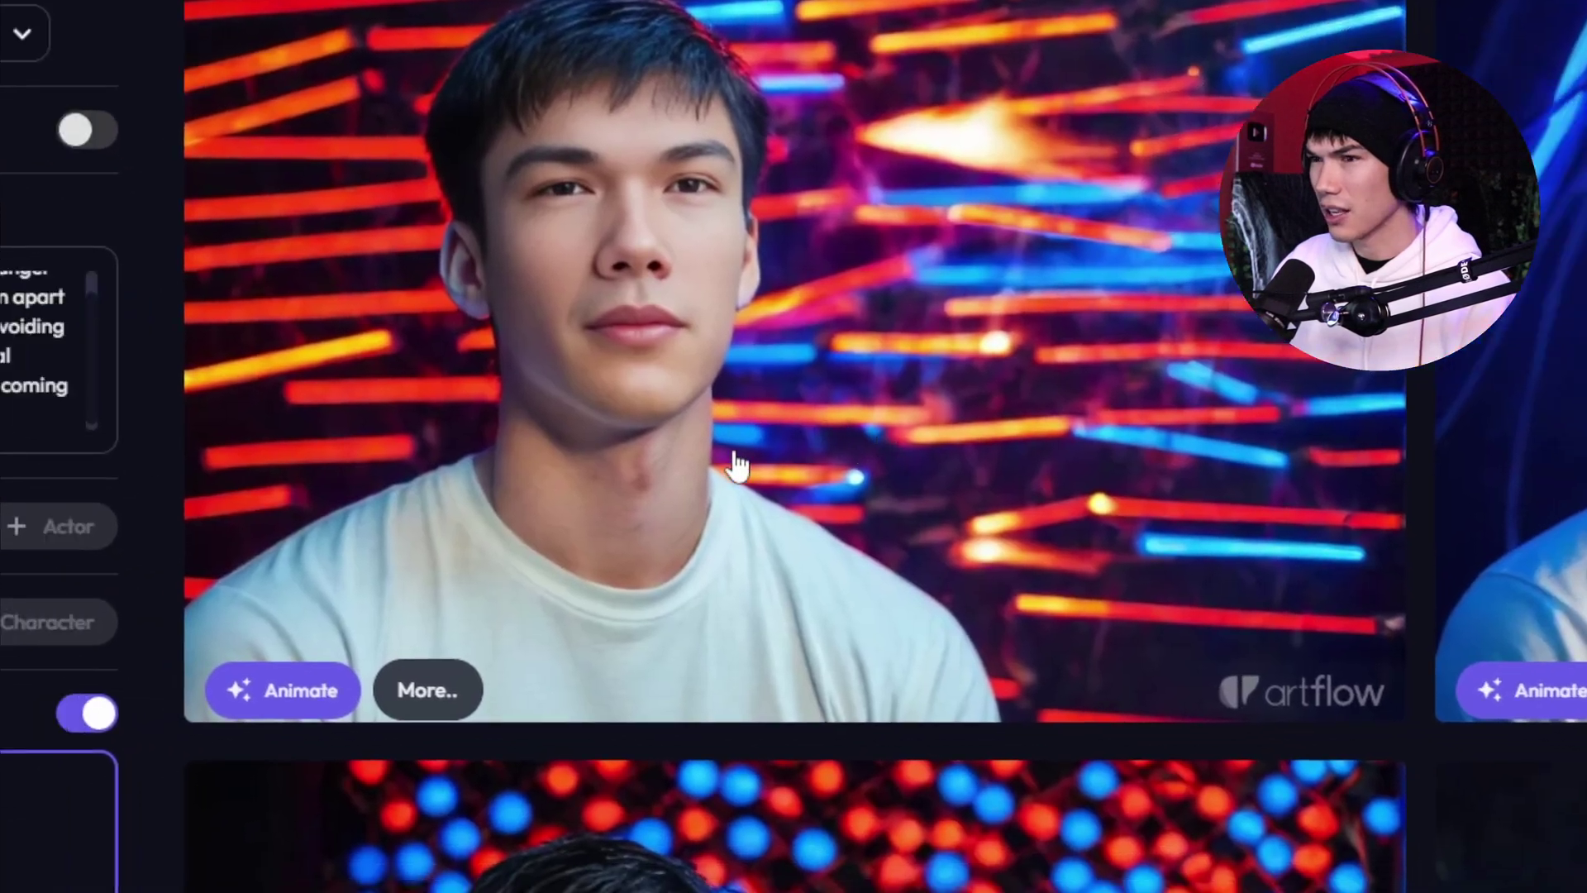
key("BackSpace")
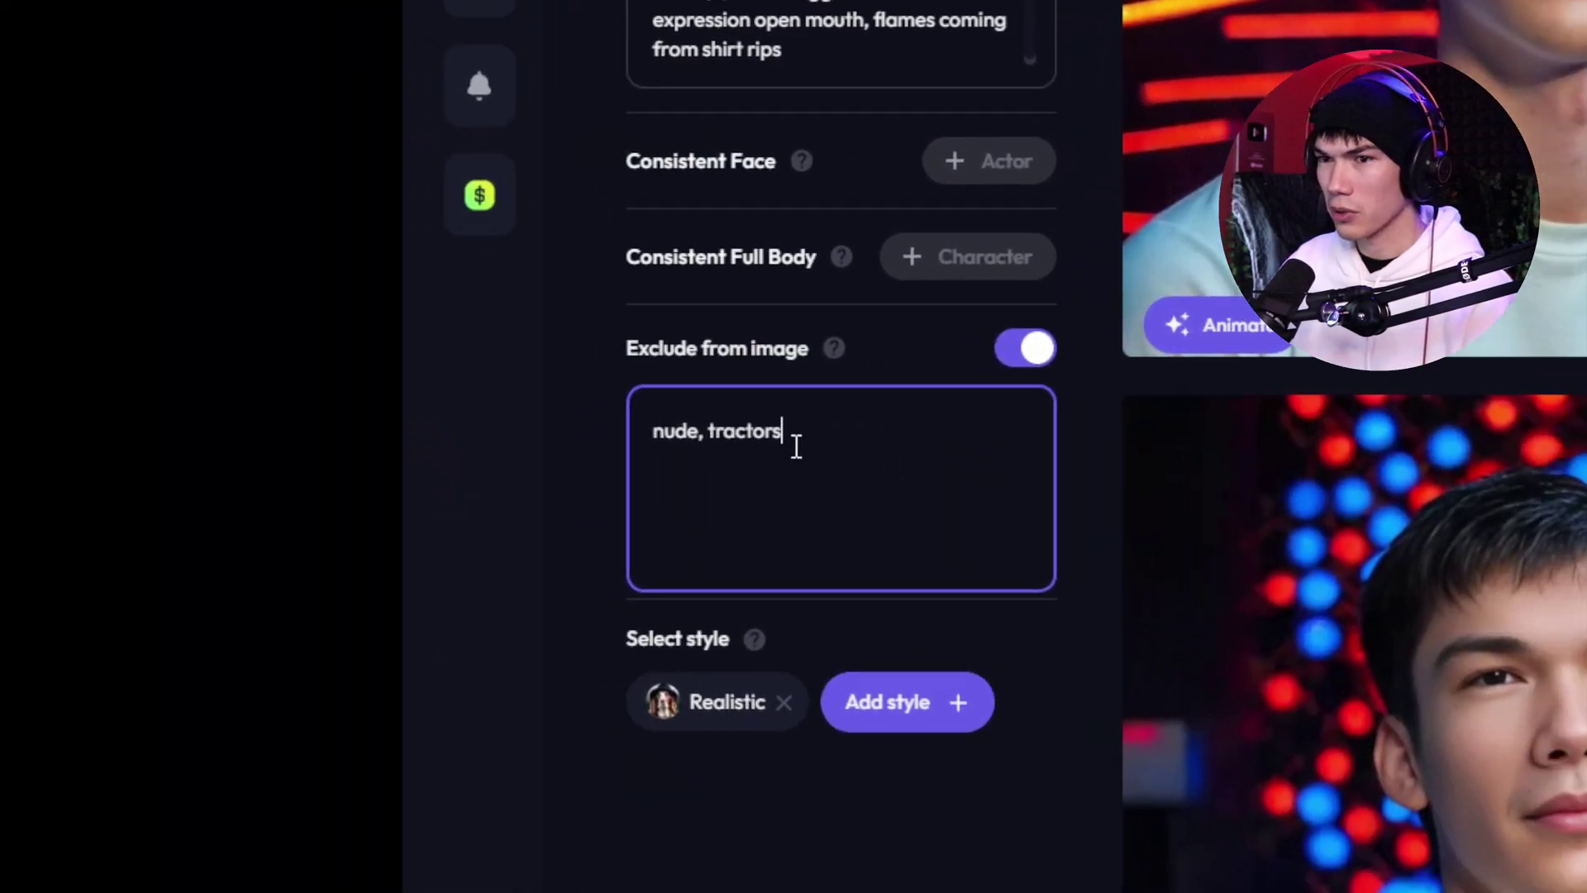
key("ctrl+a")
type("standing, sitting")
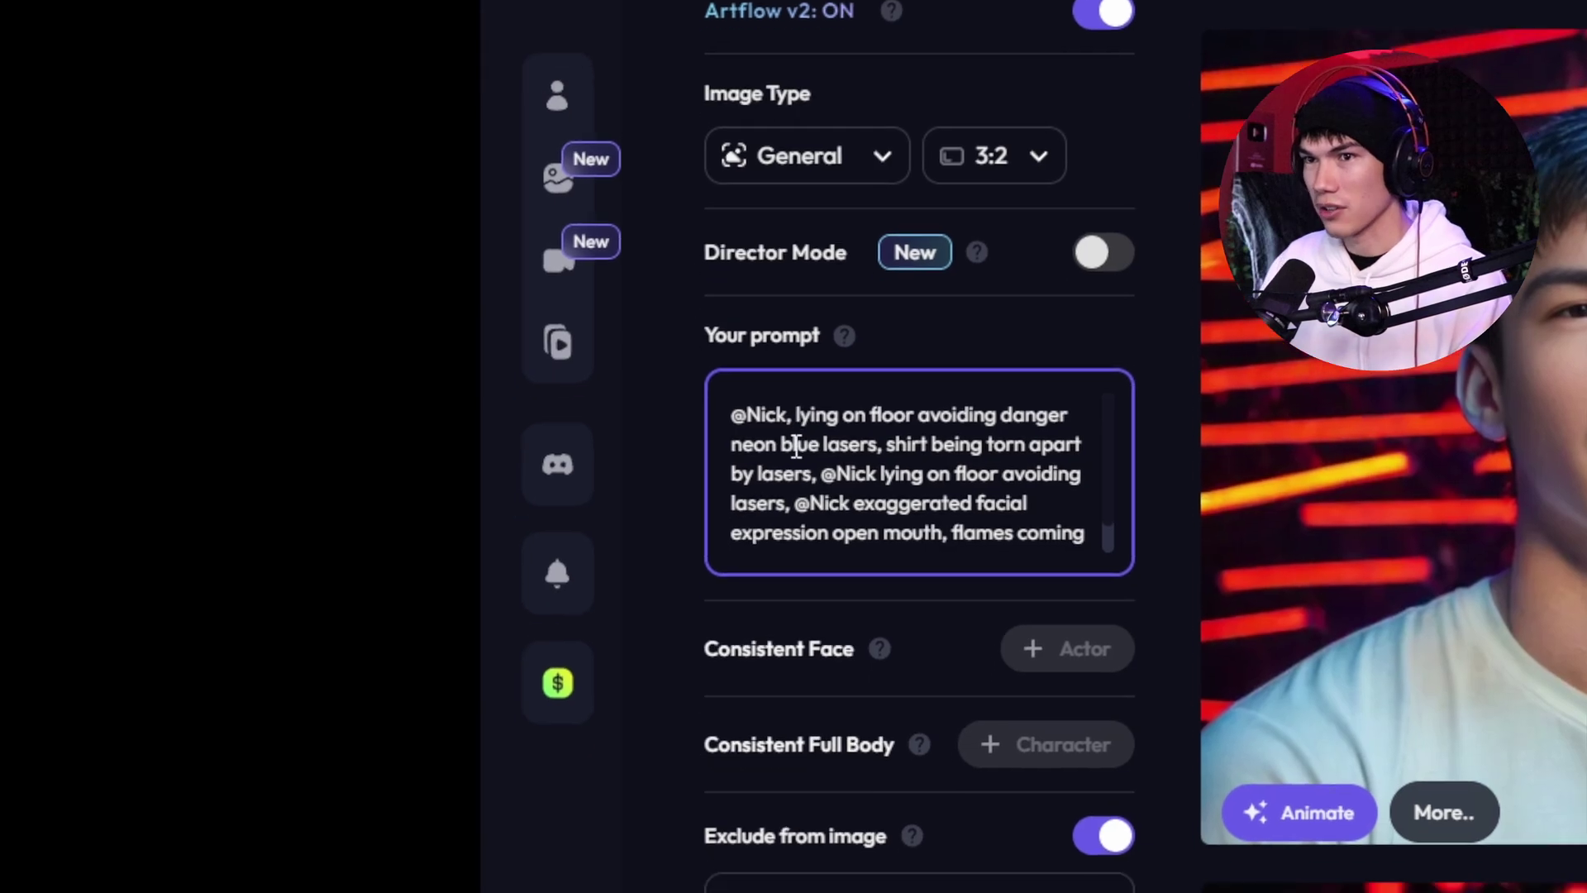
Remove "neon" from the prompt's first laser description and add "neon" to the negative prompt
double_click(735, 457)
key("BackSpace")
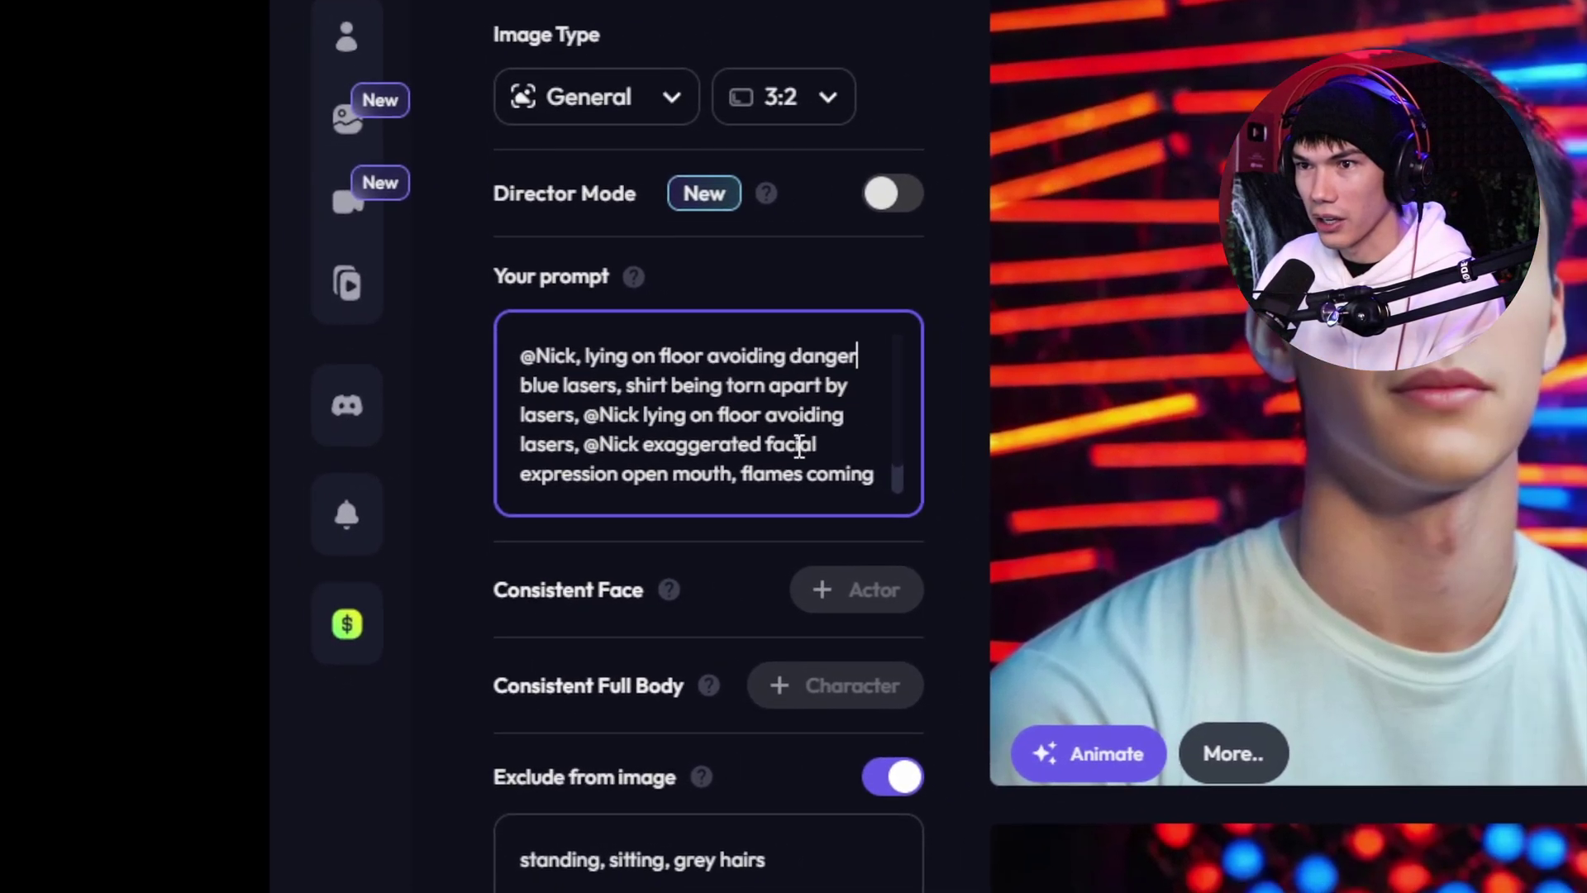
scroll(798, 446, "down", 1)
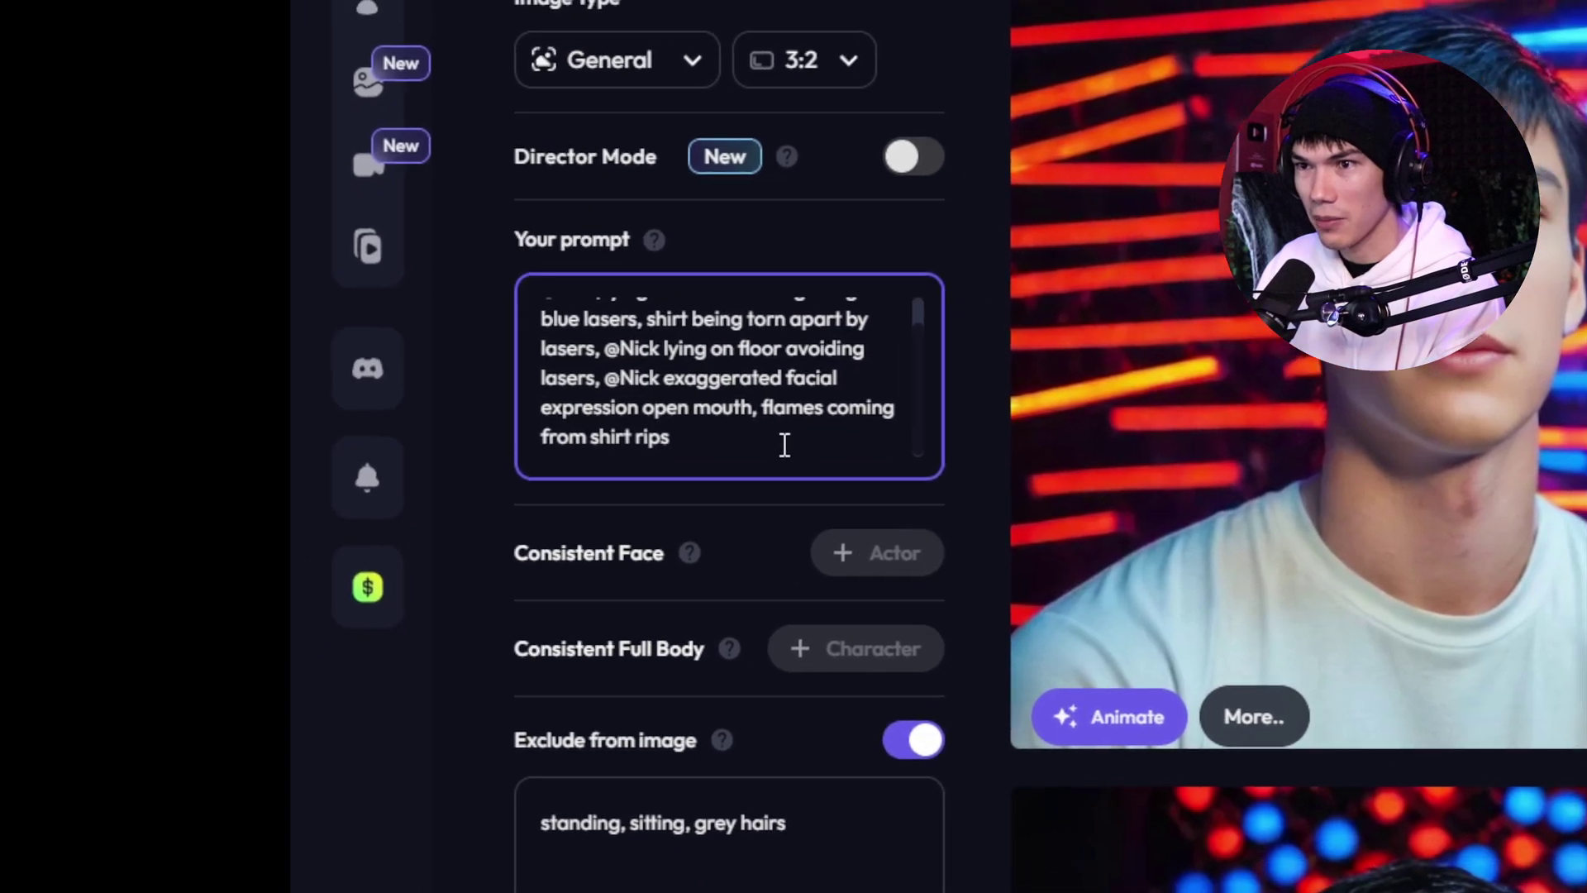
scroll(783, 446, "up", 1)
scroll(800, 454, "down", 5)
left_click(796, 447)
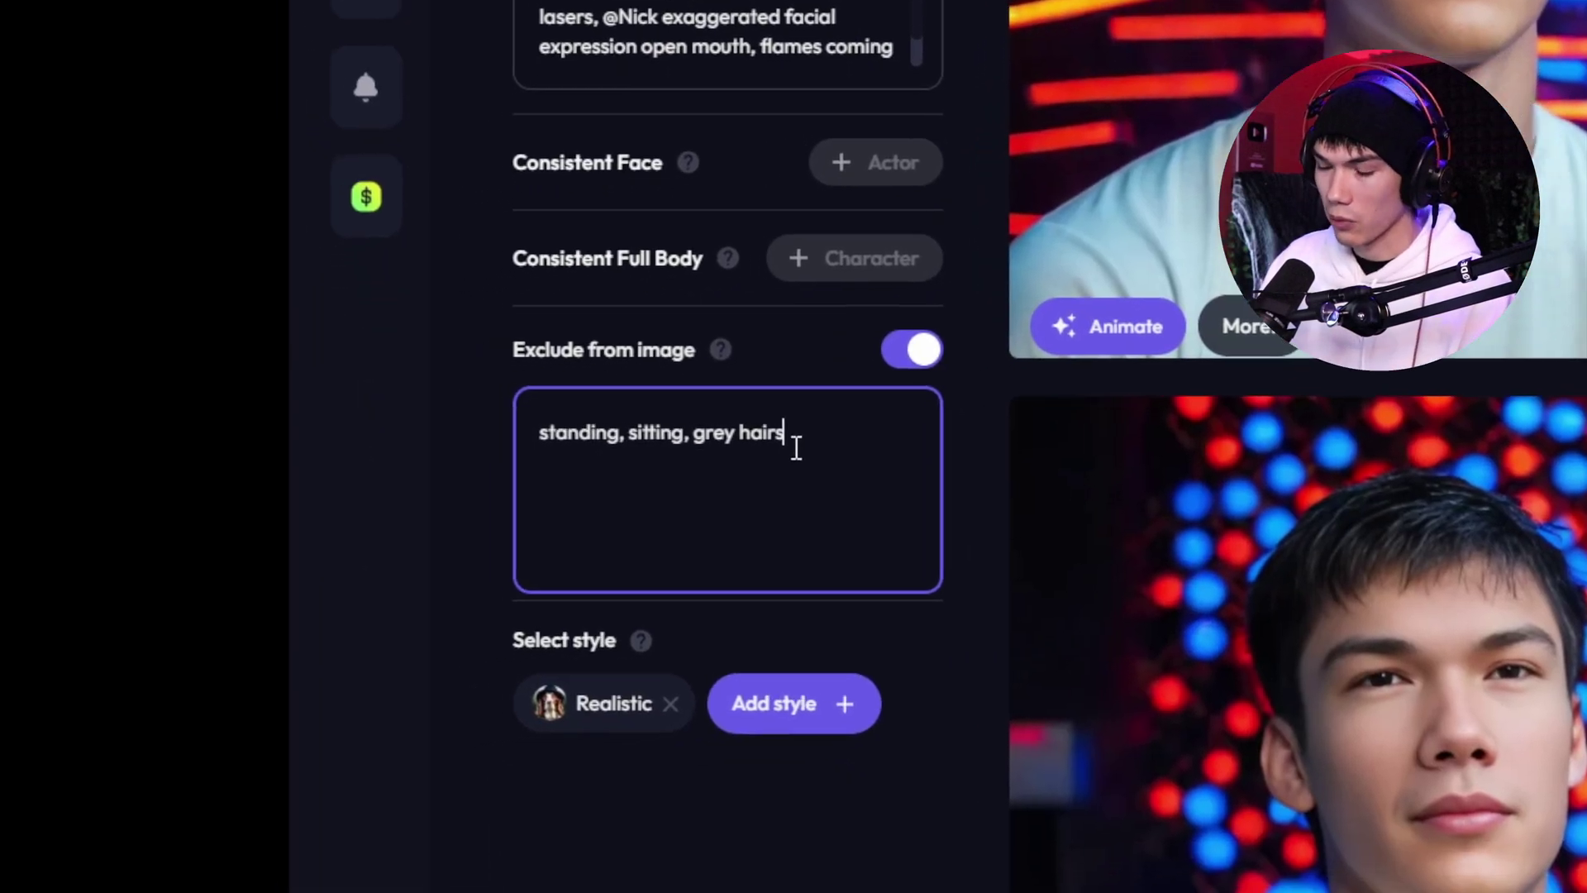
type("neon")
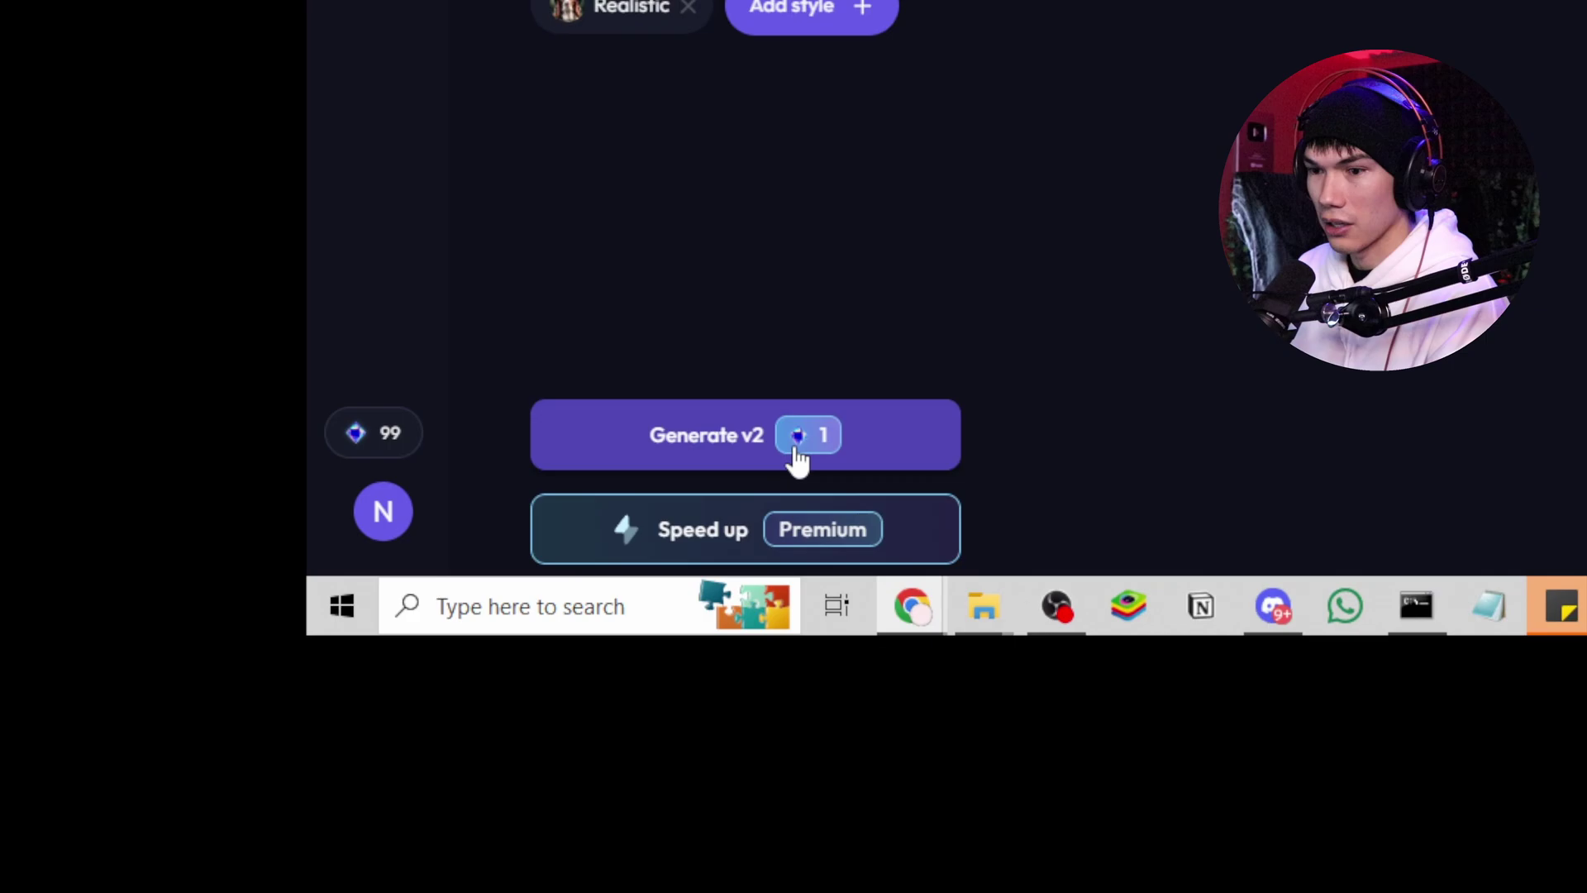
Generate a set of images from the revised prompt with neon lights excluded
left_click(793, 454)
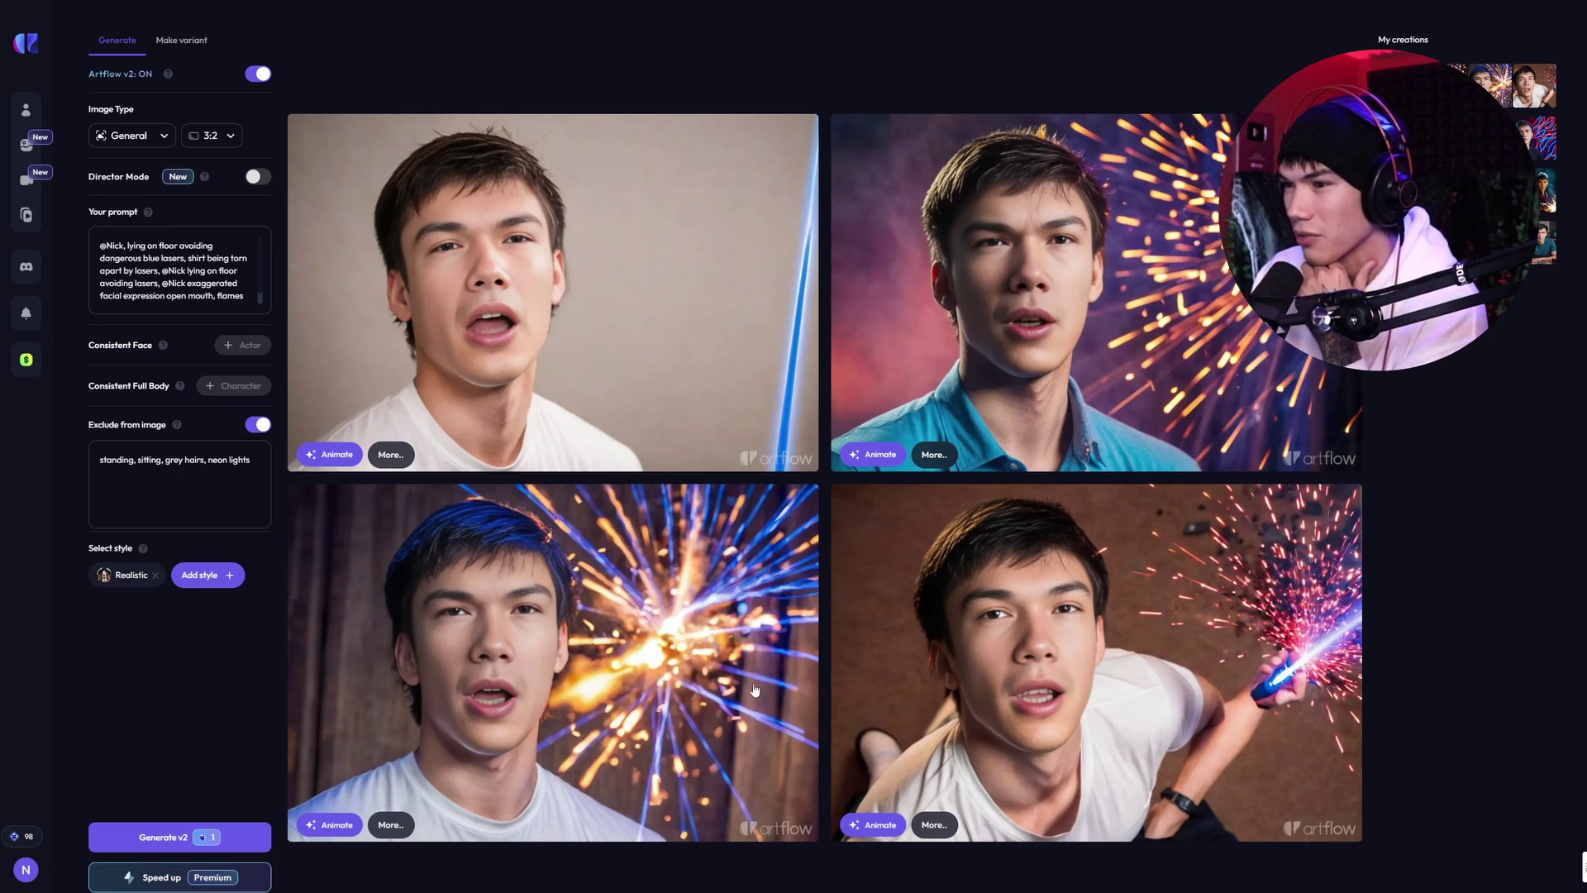
Add "FIREWORKS" to the elements excluded from the image and generate a new set of images
left_click(257, 468)
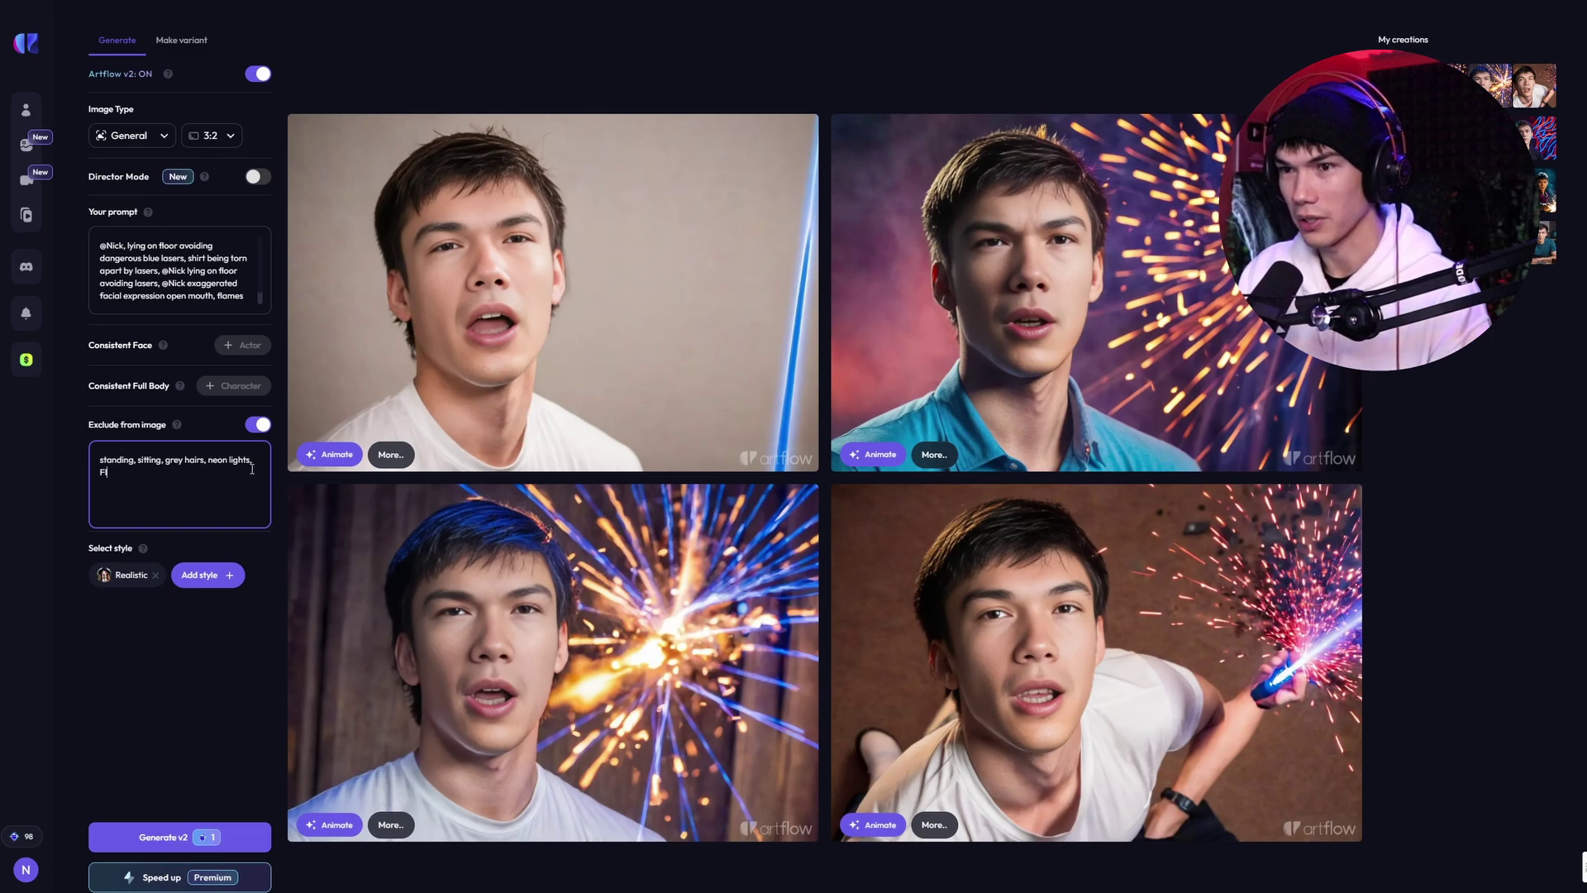
type(", FIREWORKS")
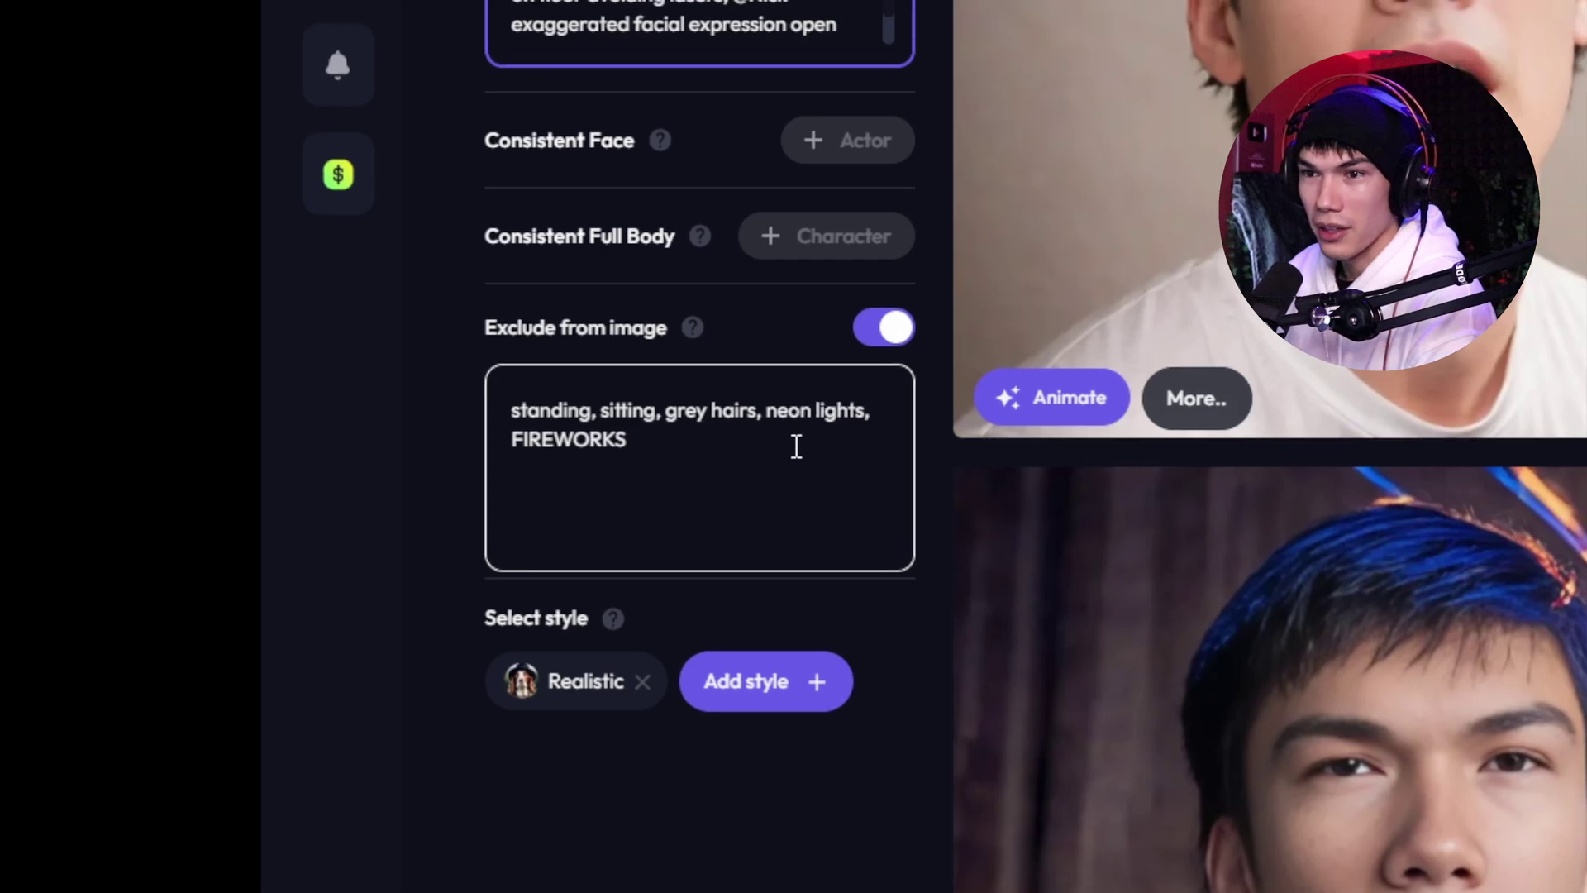
left_click_drag(794, 446, 529, 452)
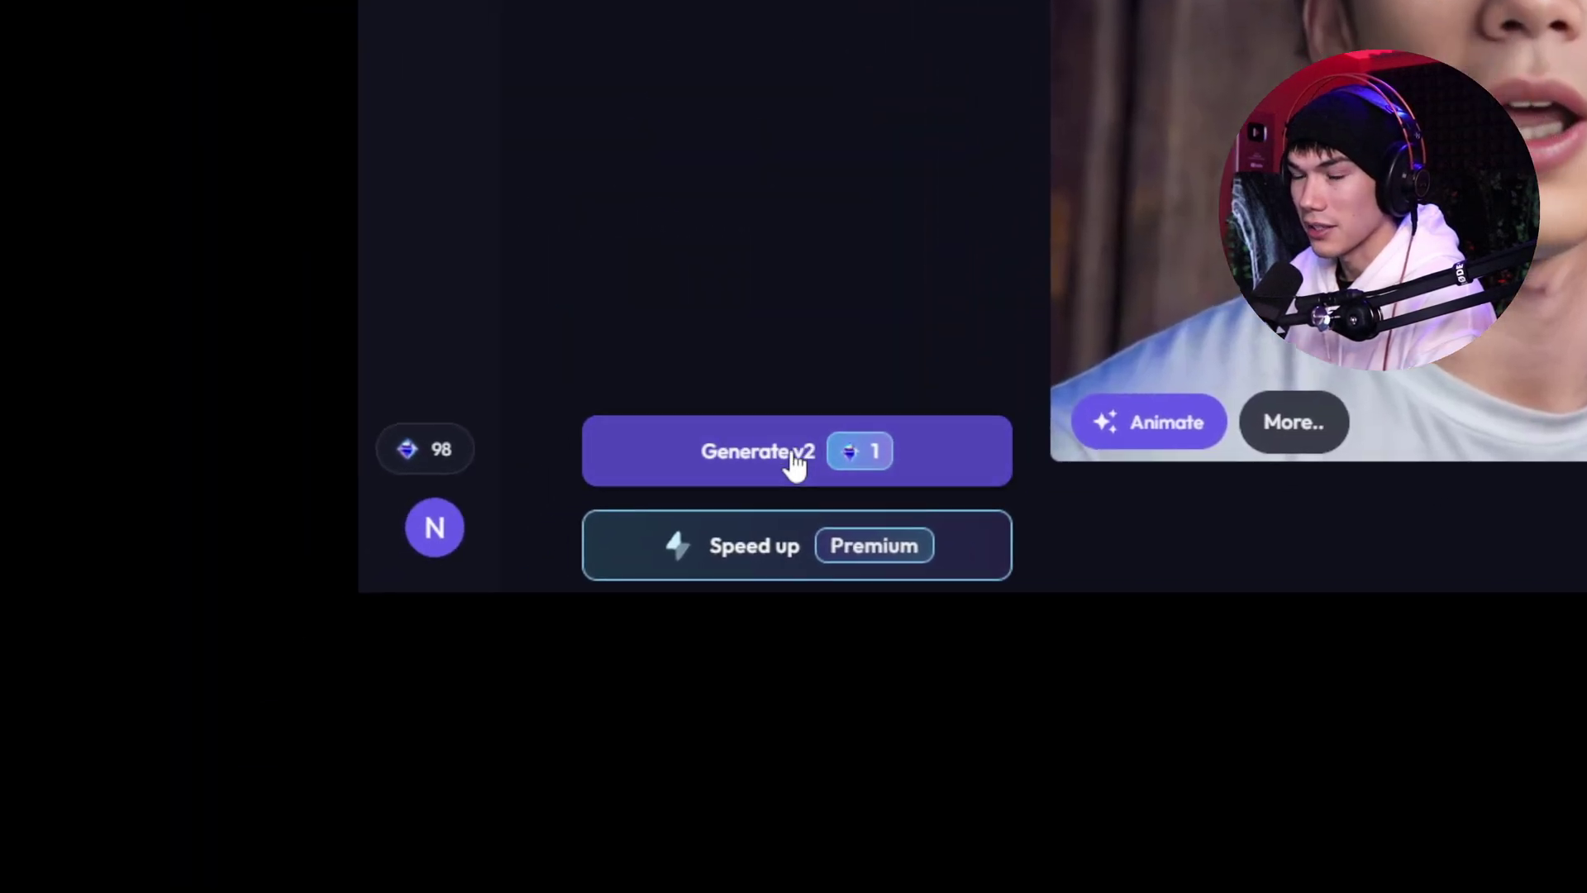
left_click(792, 454)
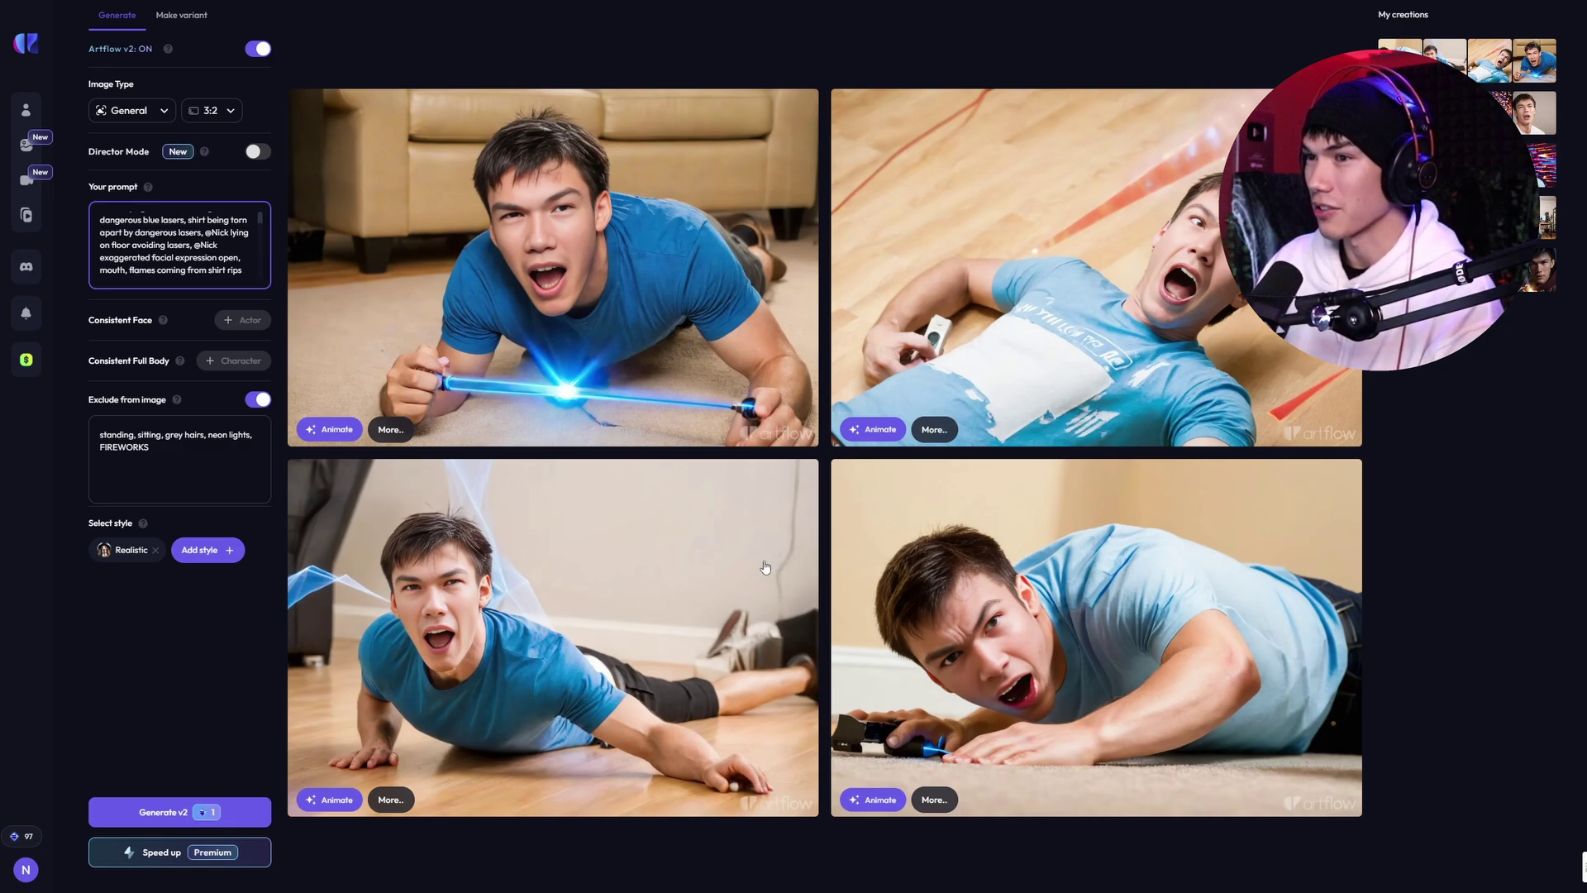
Revise the prompt to say "avoiding 20 lasers" and end with "20 blue lasers across the frame", and generate new images
scroll(212, 259, "up", 1)
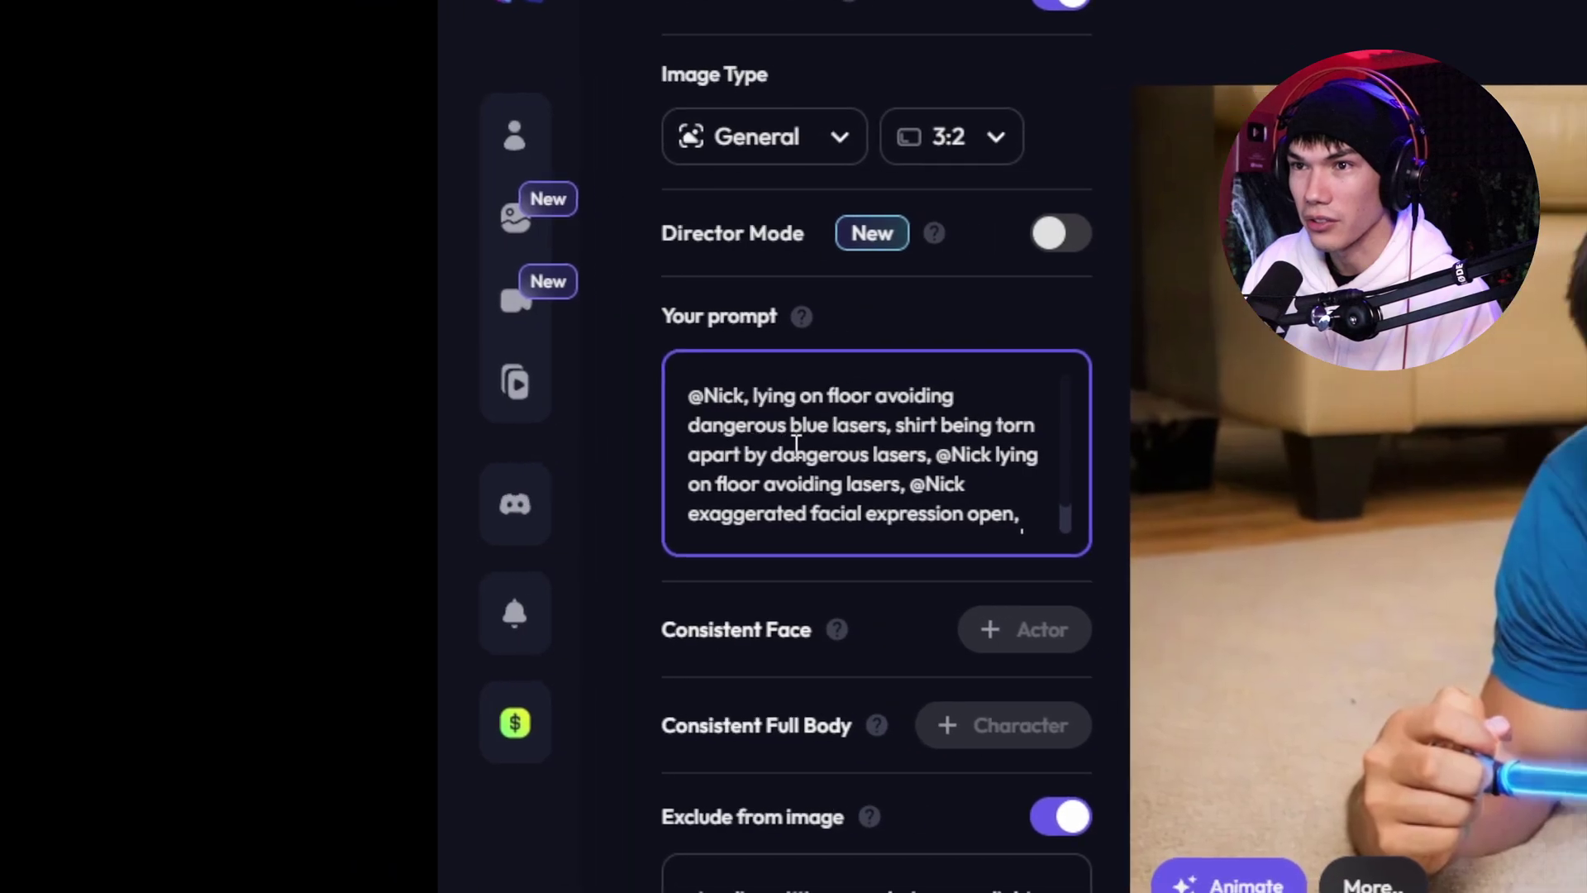
left_click(795, 461)
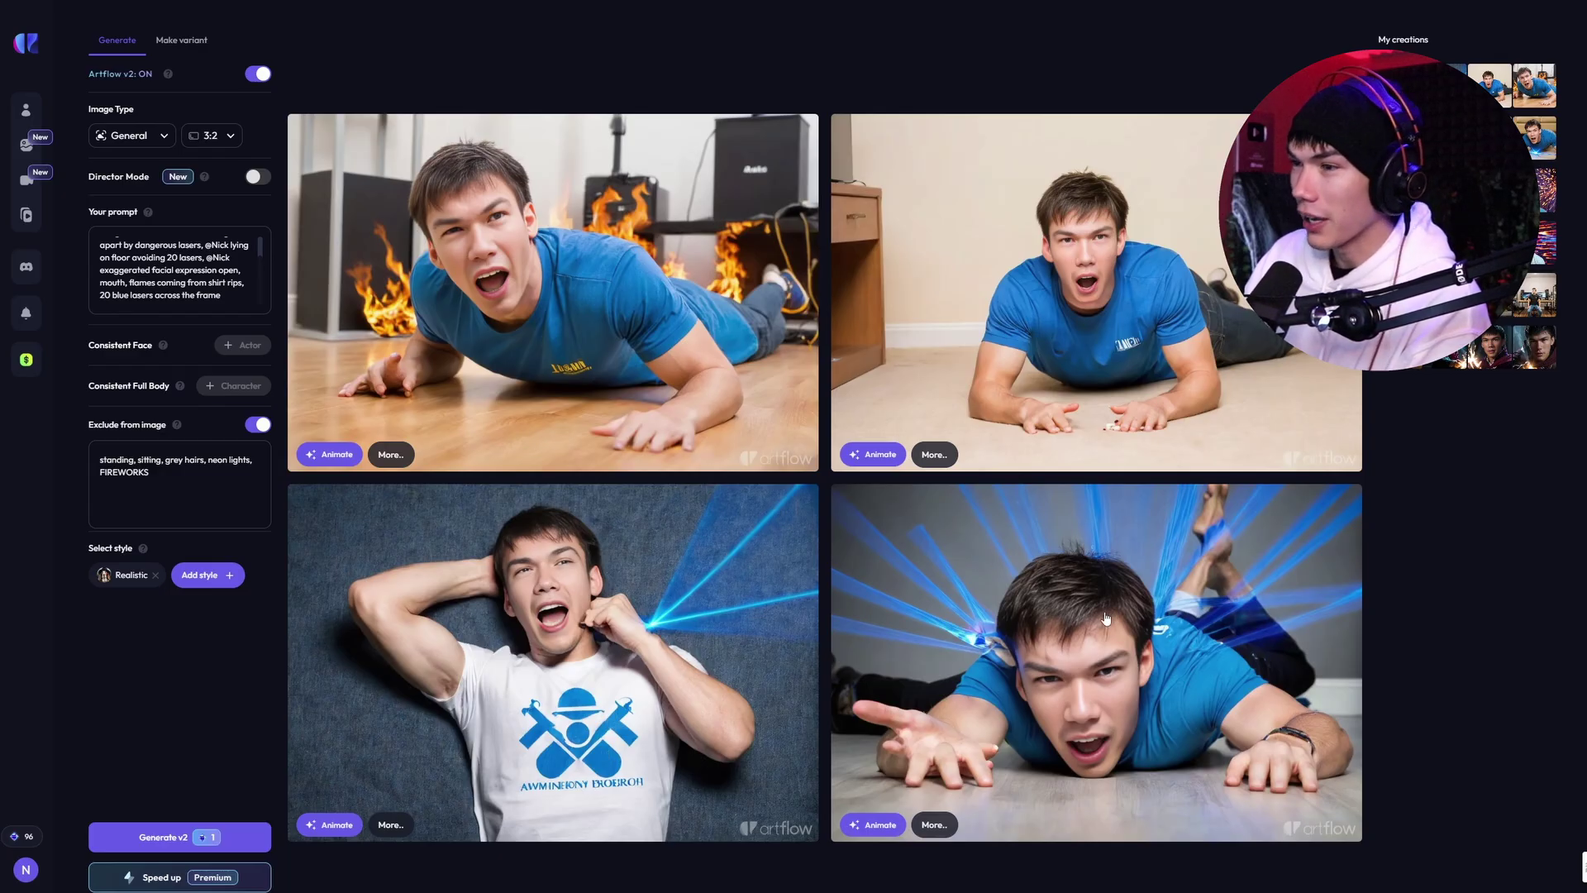